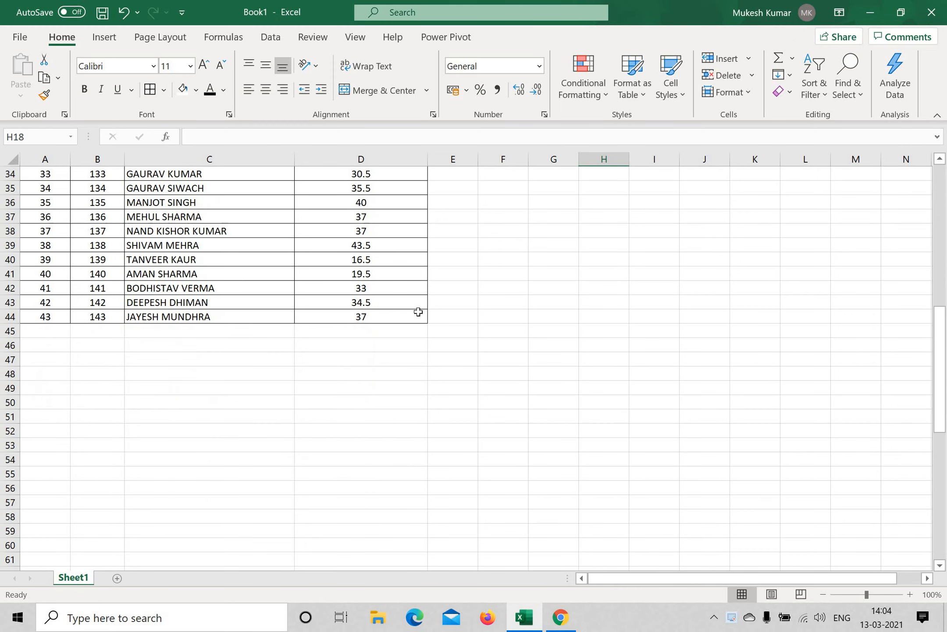
# Step: Look through the student list and its Marks column from the first entry to the last
pyautogui.scroll(11, 418, 311)
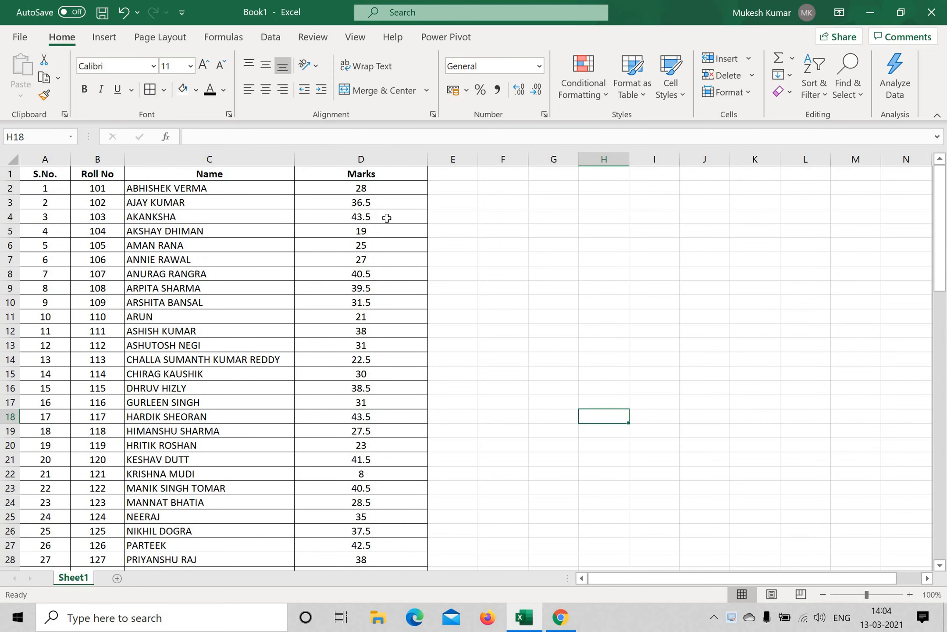
pyautogui.scroll(-10, 386, 184)
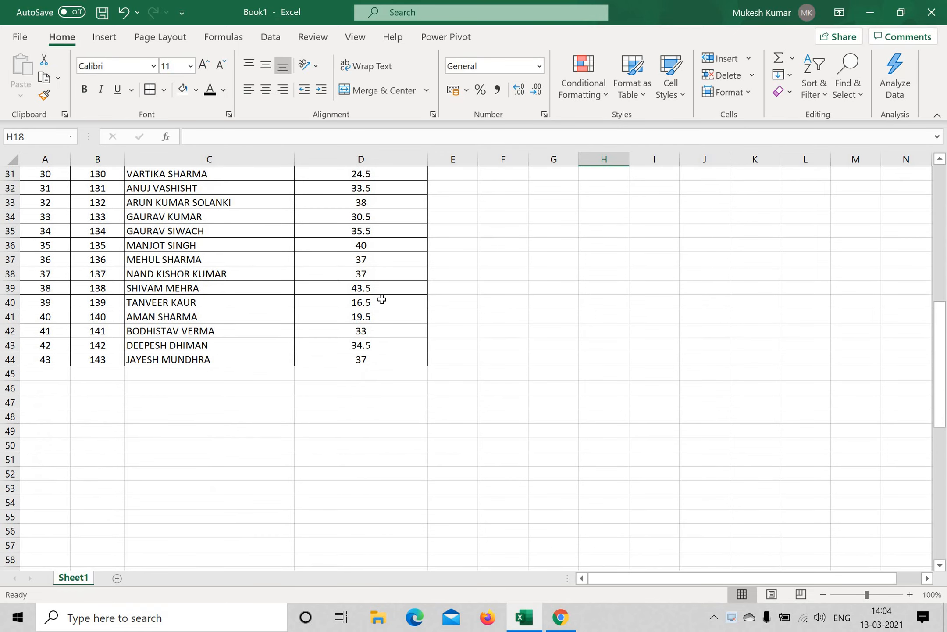
pyautogui.scroll(10, 381, 298)
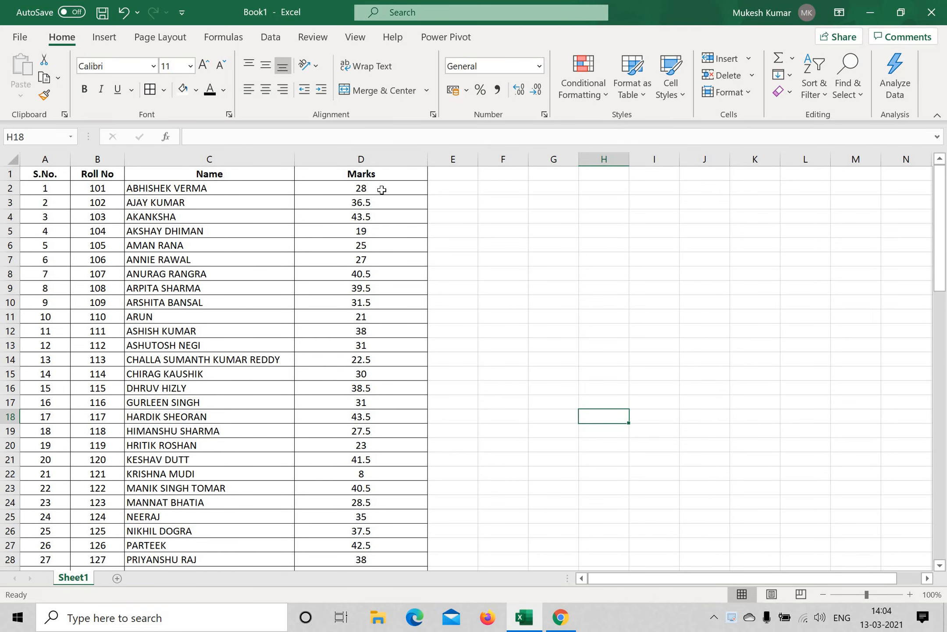
pyautogui.moveTo(381, 188); pyautogui.dragTo(425, 563)
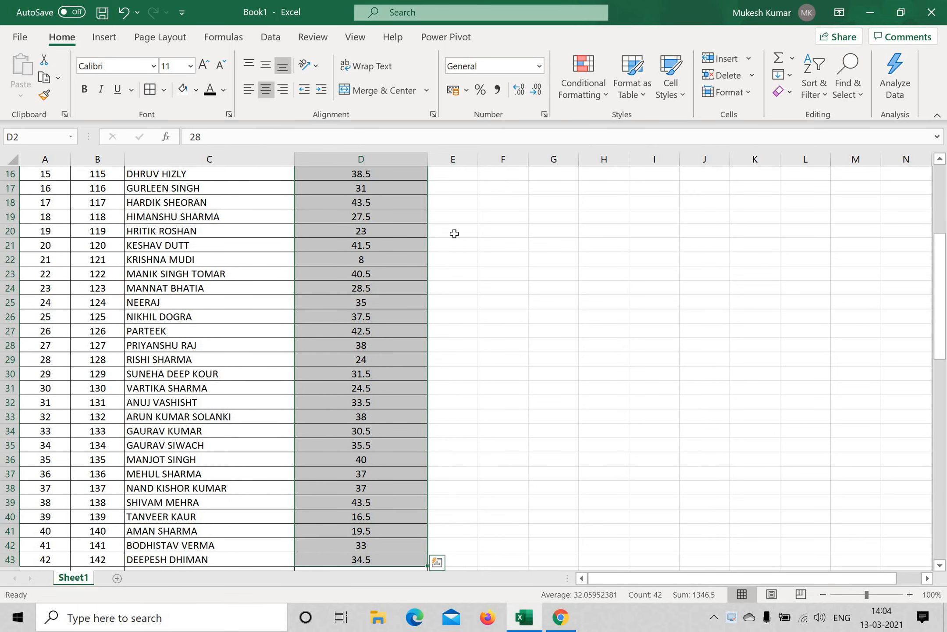
pyautogui.scroll(5, 452, 232)
pyautogui.click(539, 212)
pyautogui.click(391, 193)
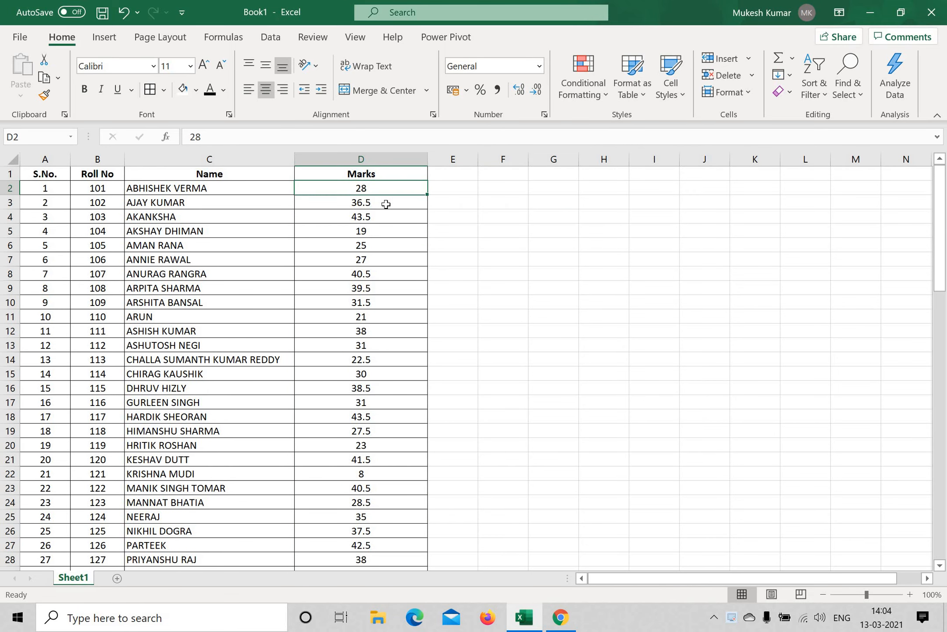
pyautogui.click(388, 206)
pyautogui.press('Down')
pyautogui.press('Down')
pyautogui.press('Down')
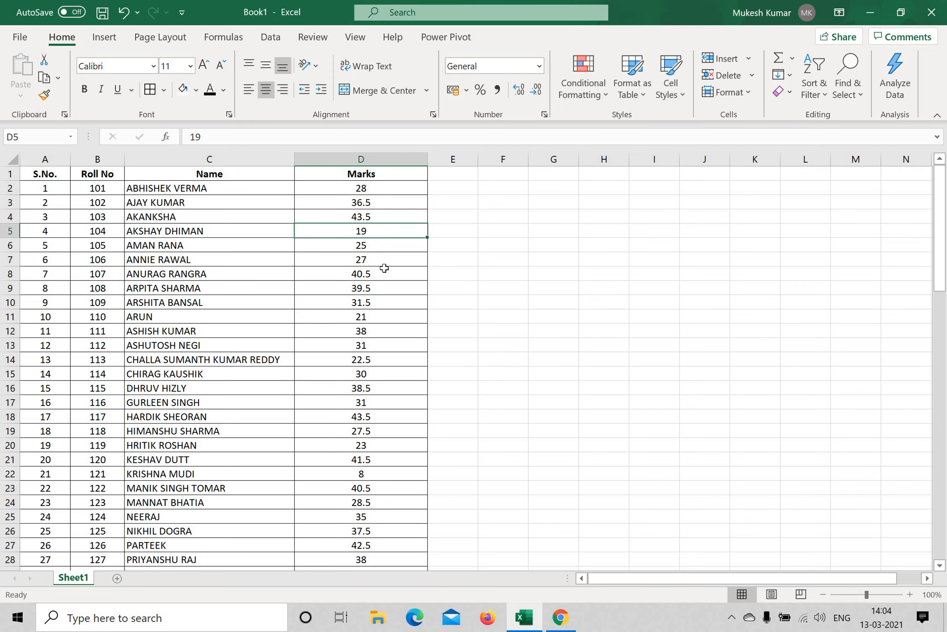
pyautogui.scroll(-1, 382, 382)
pyautogui.scroll(-8, 381, 382)
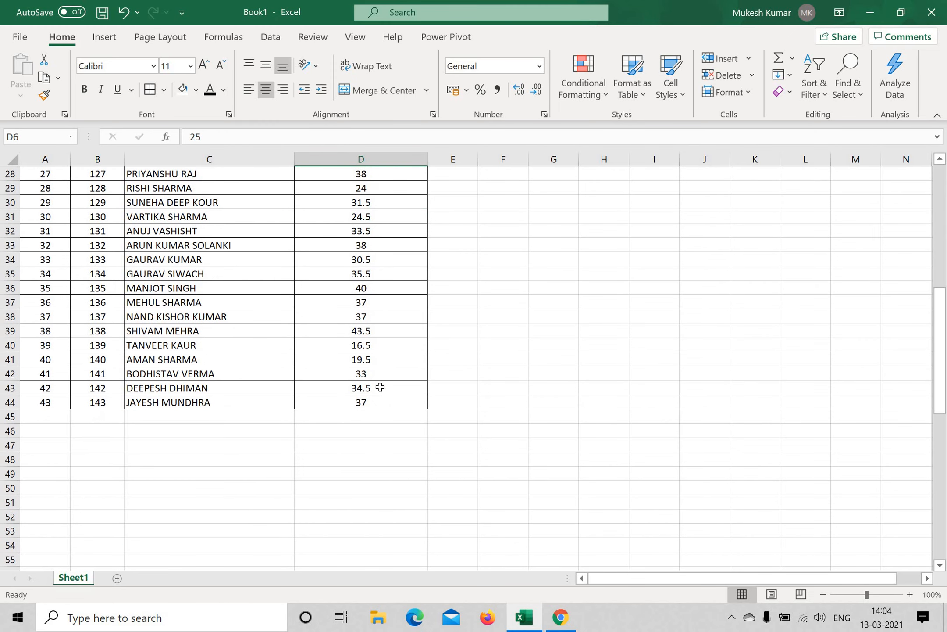
pyautogui.scroll(9, 375, 386)
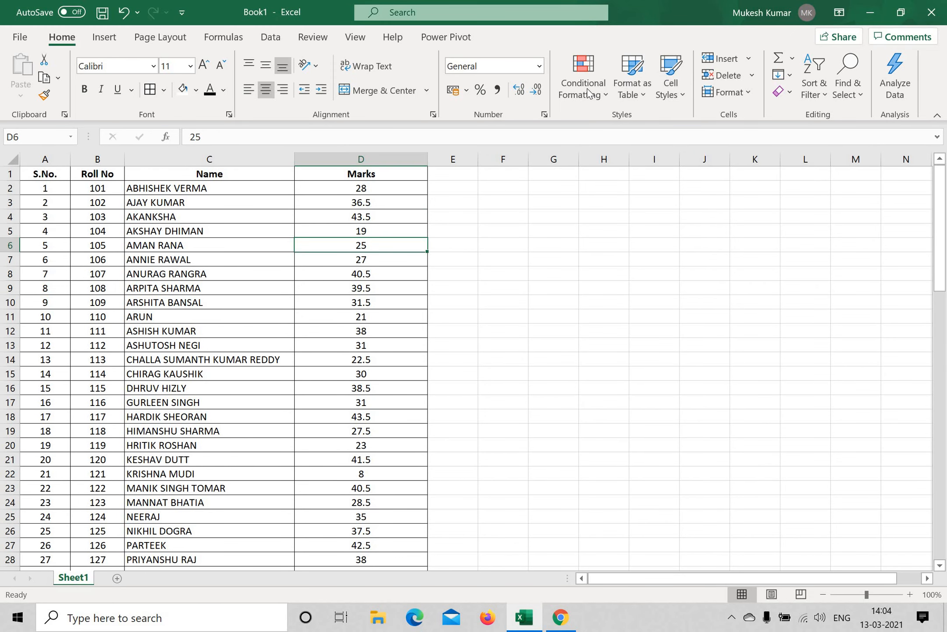
pyautogui.click(593, 295)
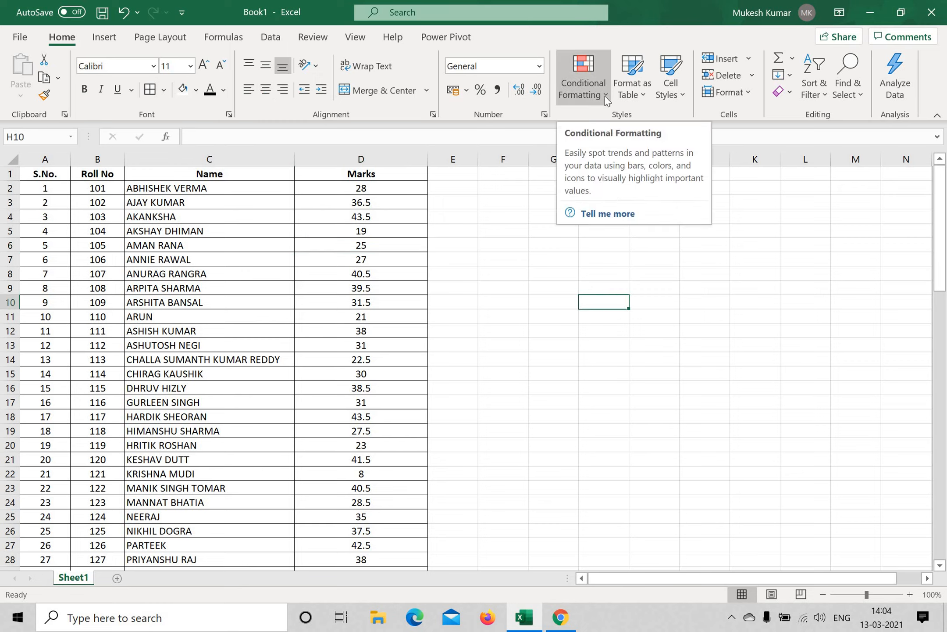
pyautogui.click(455, 229)
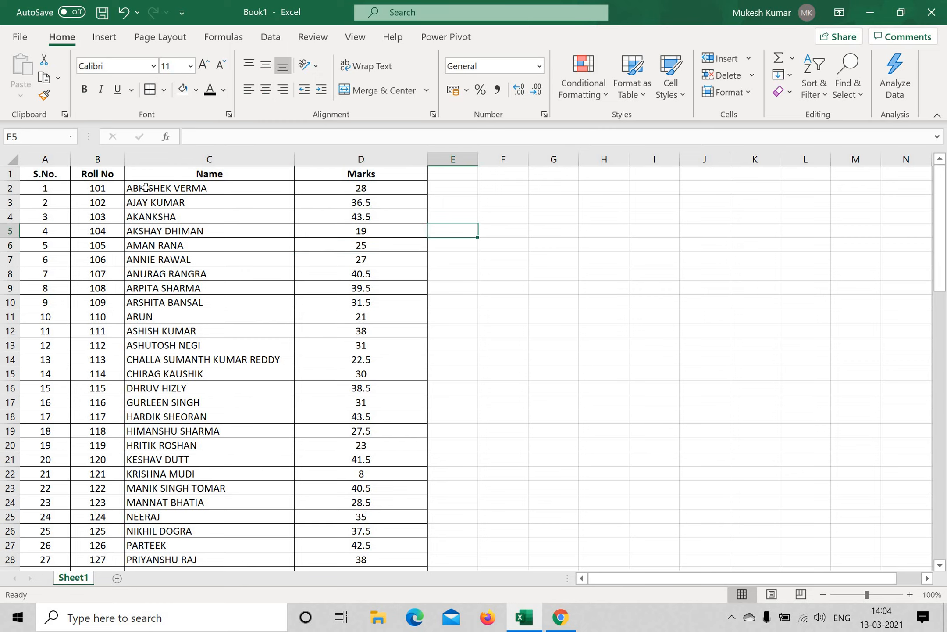
pyautogui.click(375, 159)
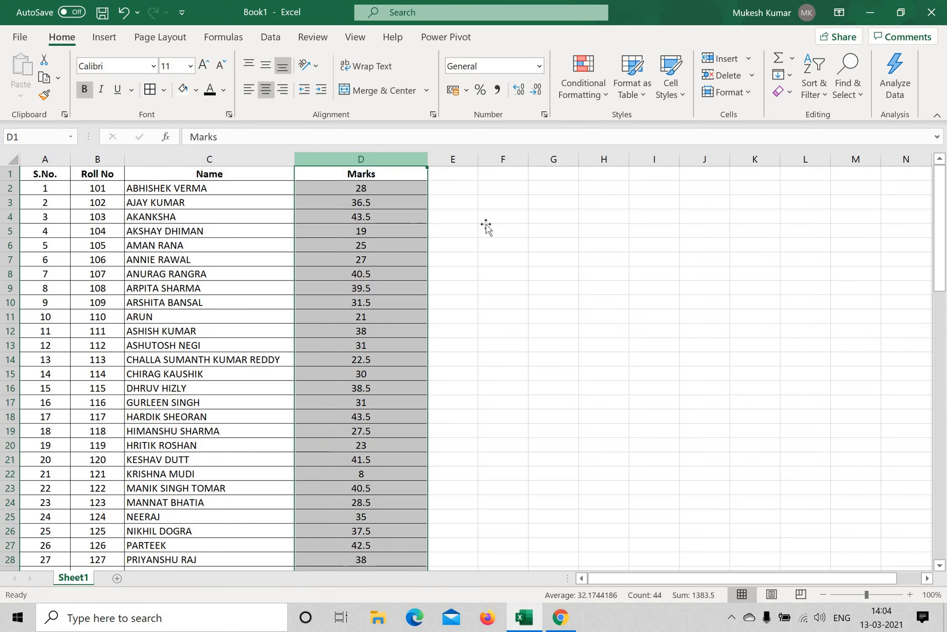
pyautogui.click(474, 229)
pyautogui.click(405, 153)
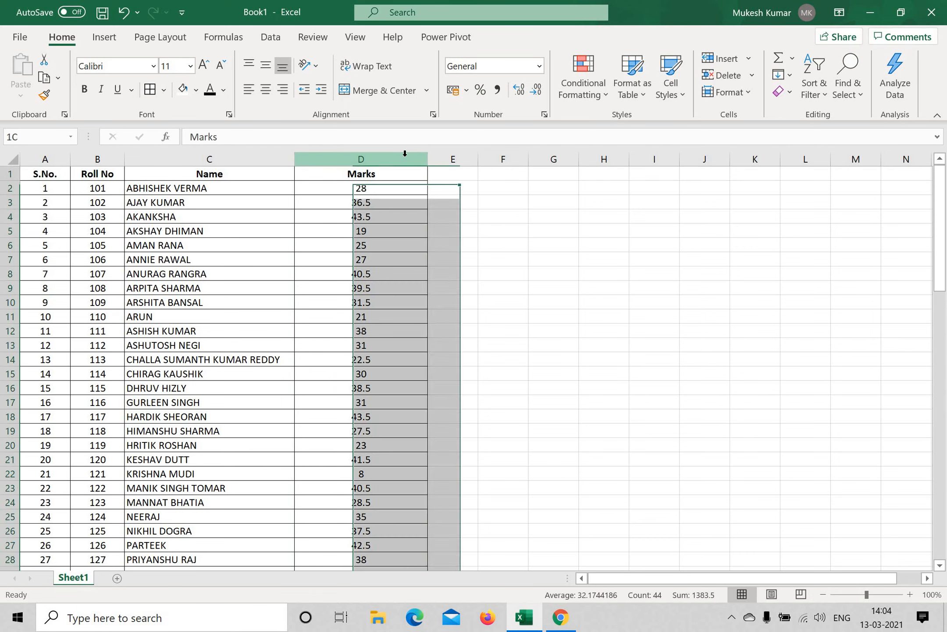
pyautogui.click(607, 95)
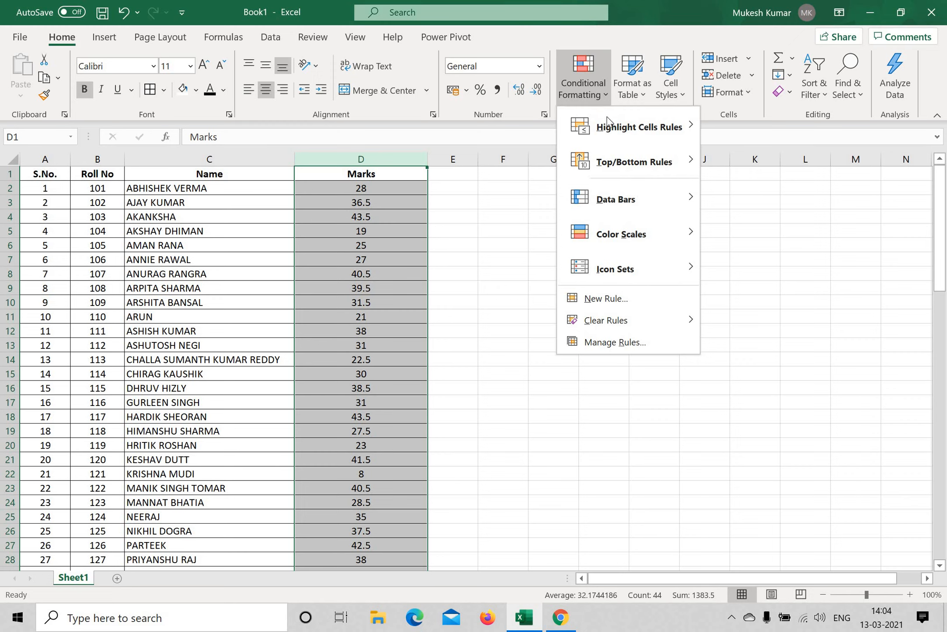
pyautogui.moveTo(610, 127)
pyautogui.click(356, 232)
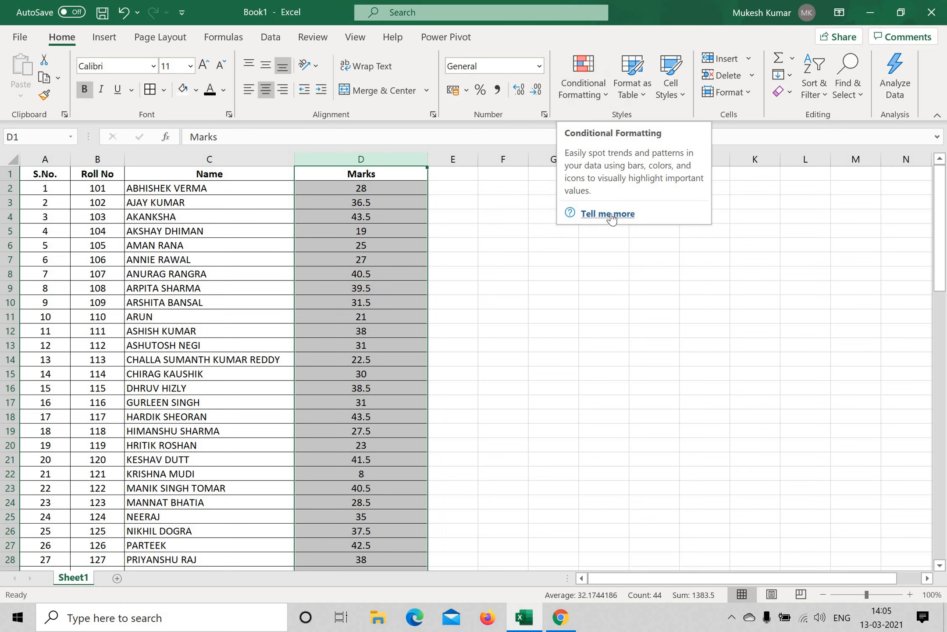
pyautogui.click(605, 96)
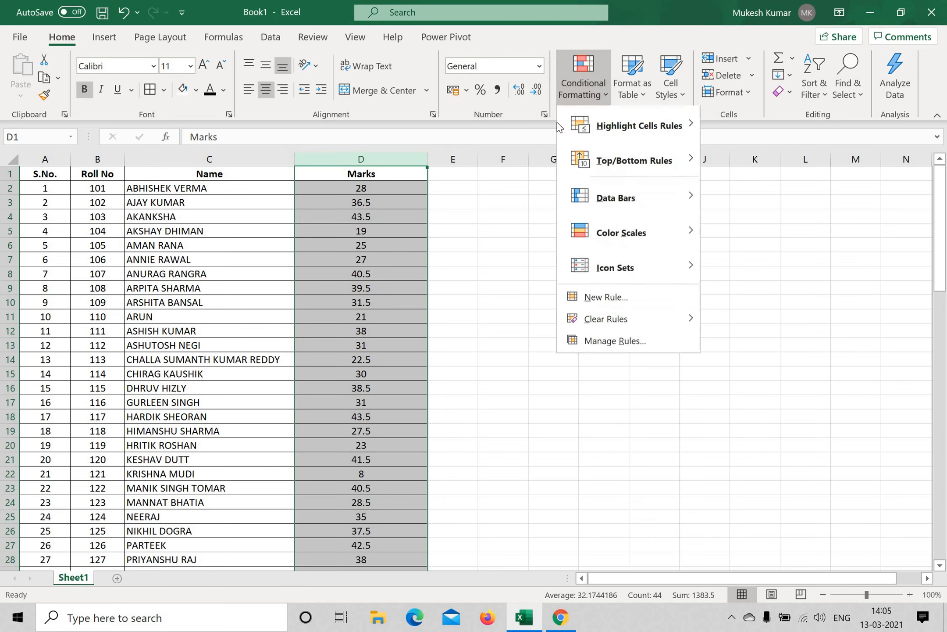
pyautogui.click(367, 145)
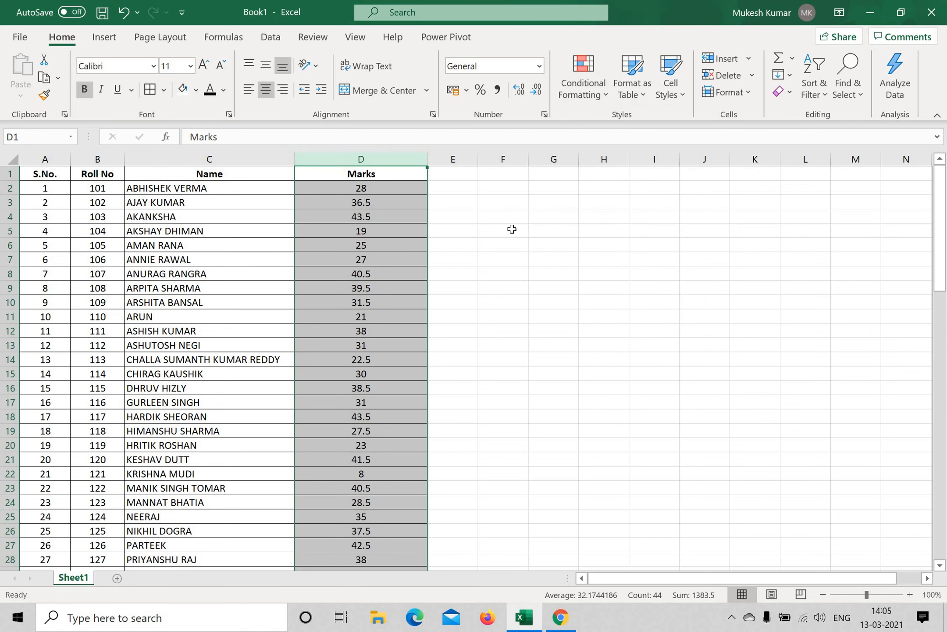
pyautogui.click(553, 258)
pyautogui.click(596, 219)
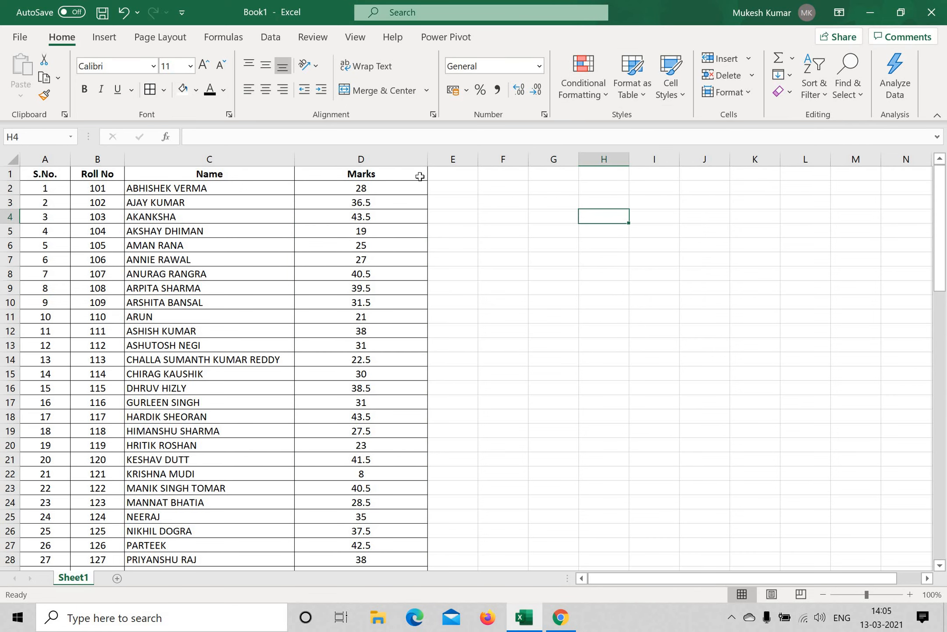
pyautogui.click(389, 159)
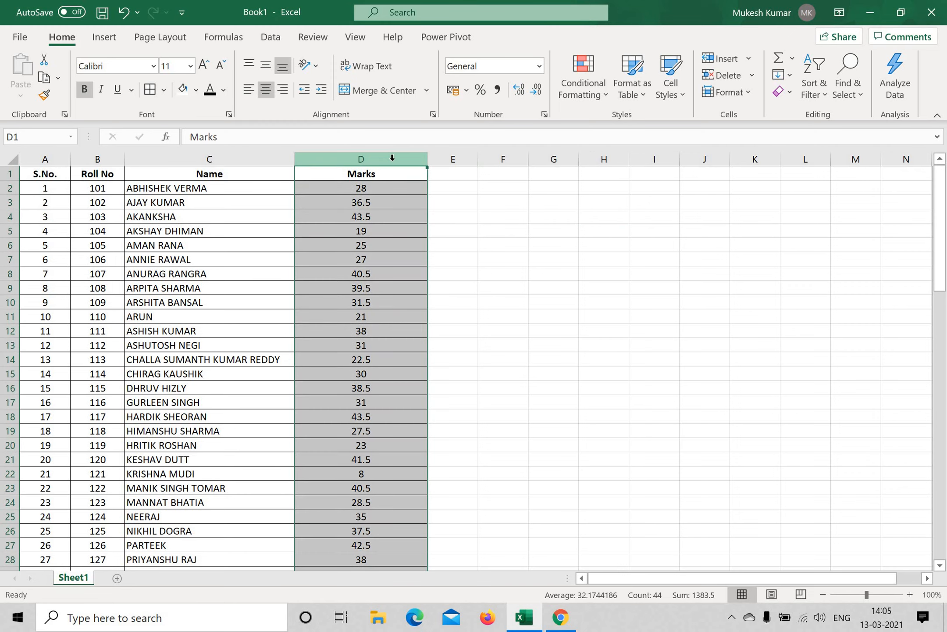
pyautogui.scroll(-2, 515, 273)
pyautogui.click(514, 274)
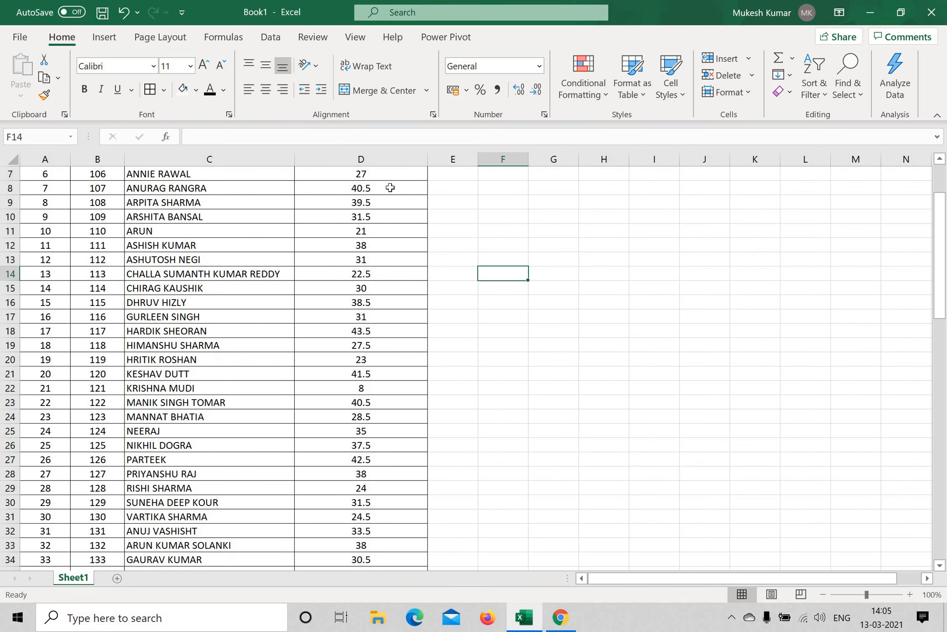
pyautogui.scroll(2, 390, 180)
pyautogui.moveTo(390, 174); pyautogui.dragTo(387, 535)
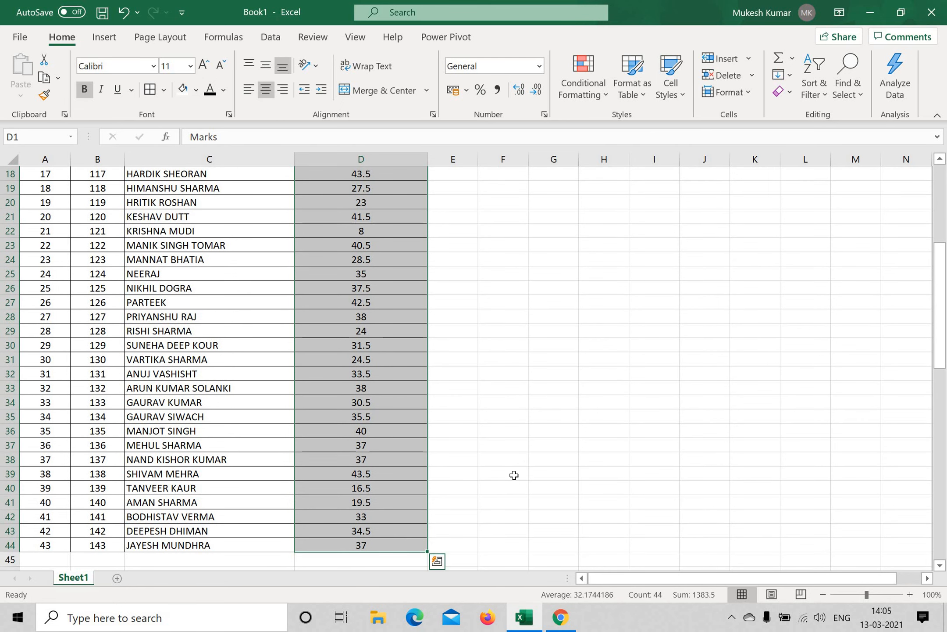
pyautogui.click(504, 459)
pyautogui.scroll(6, 395, 184)
# Step: Select the entire Marks column and review the conditional formatting choices, including highlight, top/bottom, data bar, color scale, icon set and clear rules
pyautogui.click(387, 160)
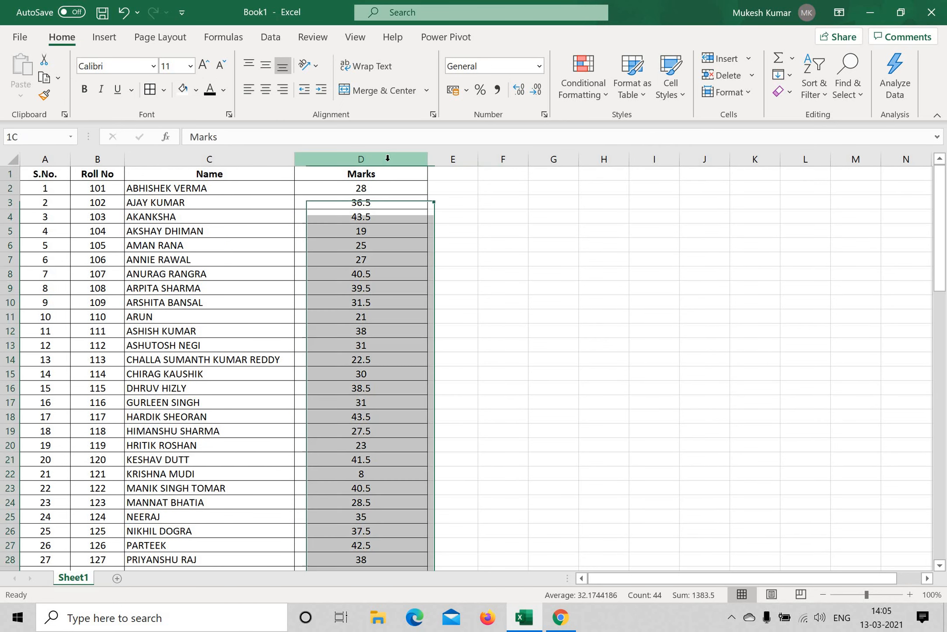
pyautogui.click(604, 94)
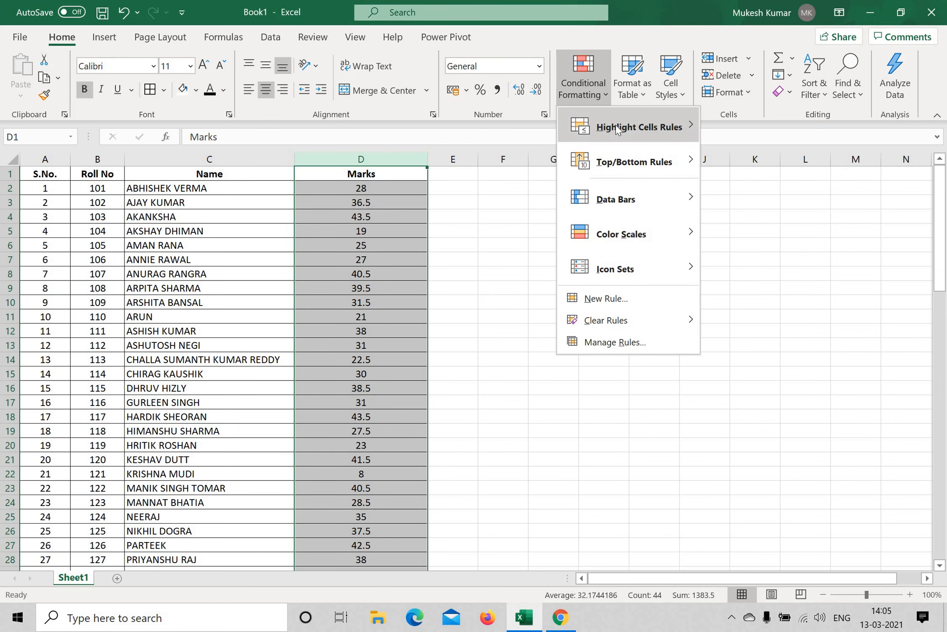
pyautogui.moveTo(658, 128)
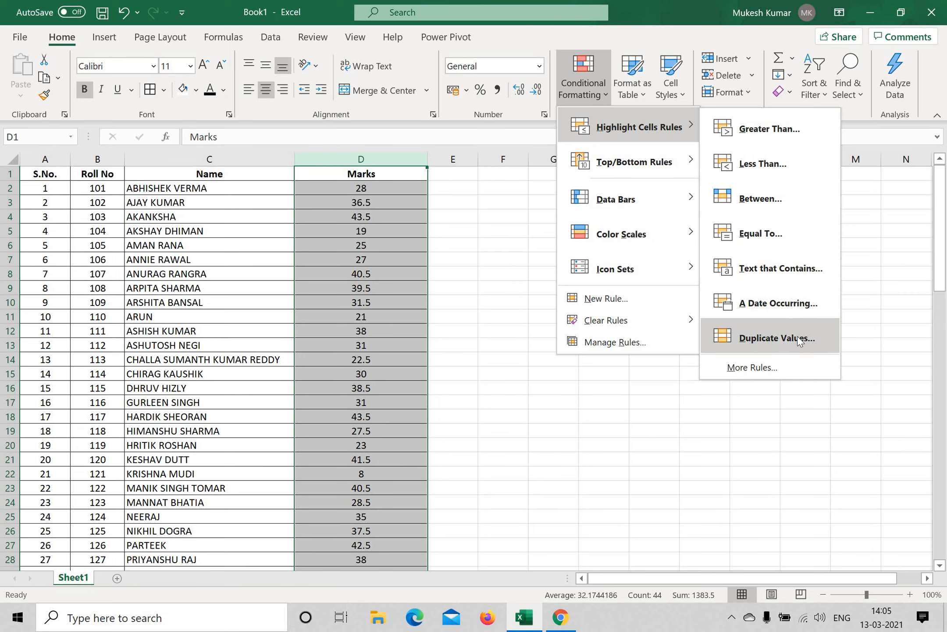
pyautogui.moveTo(640, 163)
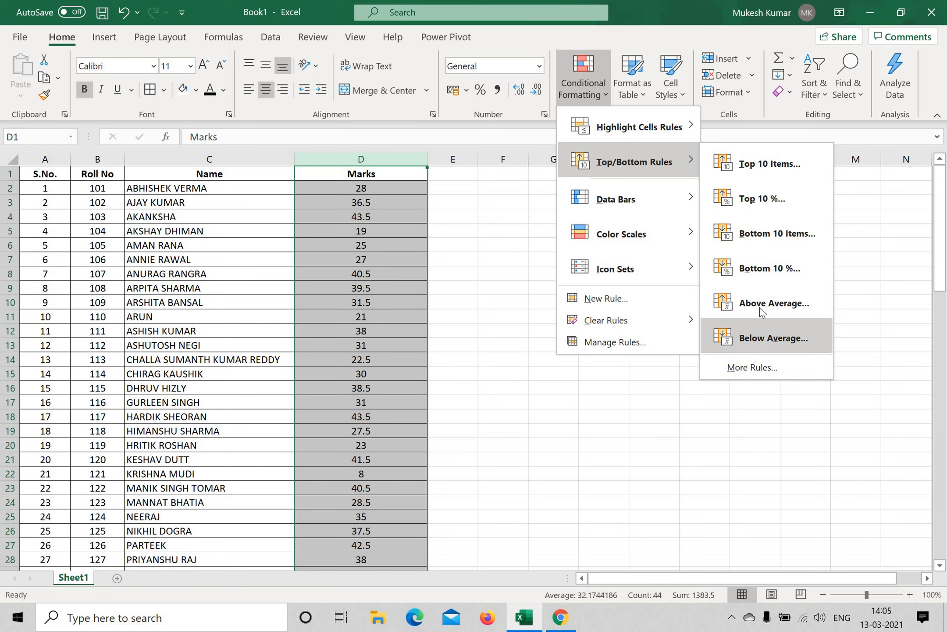
pyautogui.moveTo(653, 200)
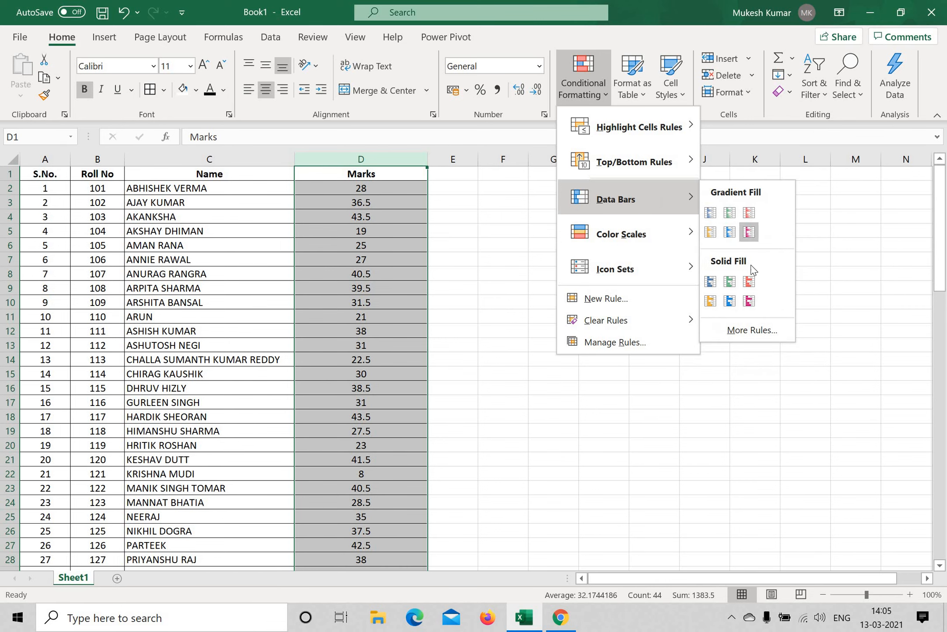
pyautogui.moveTo(646, 229)
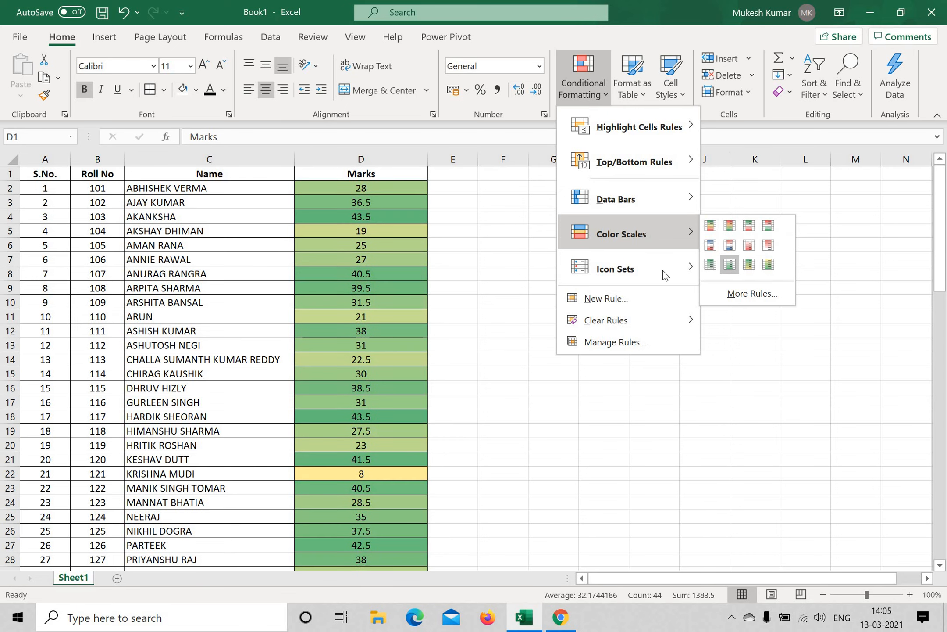
pyautogui.moveTo(663, 270)
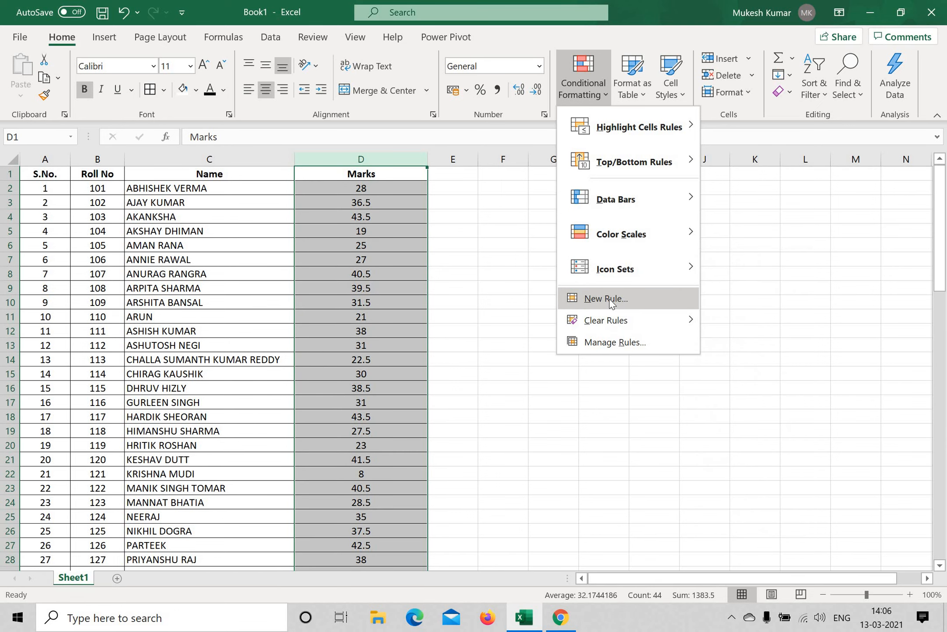
pyautogui.moveTo(609, 322)
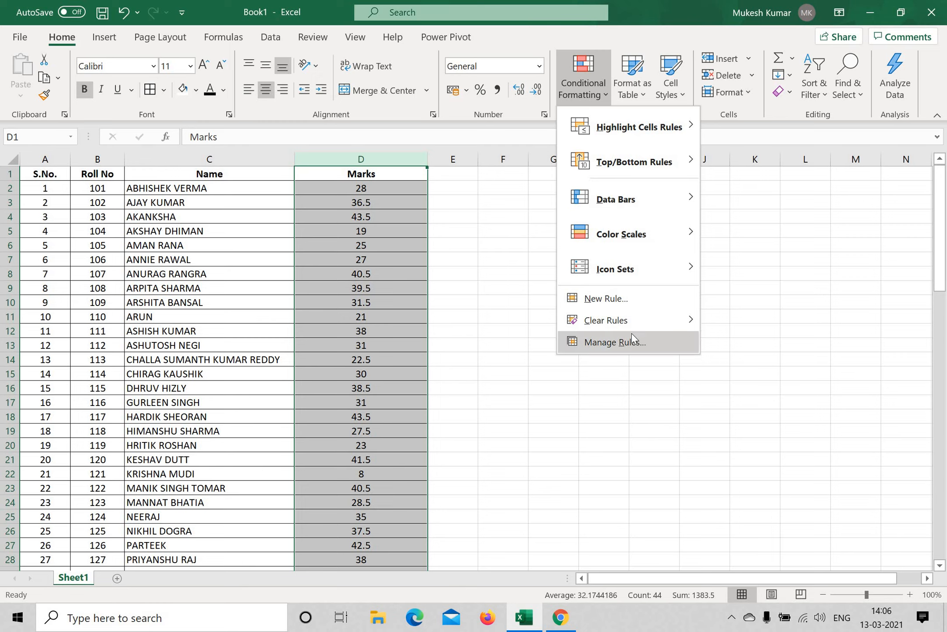
pyautogui.moveTo(669, 322)
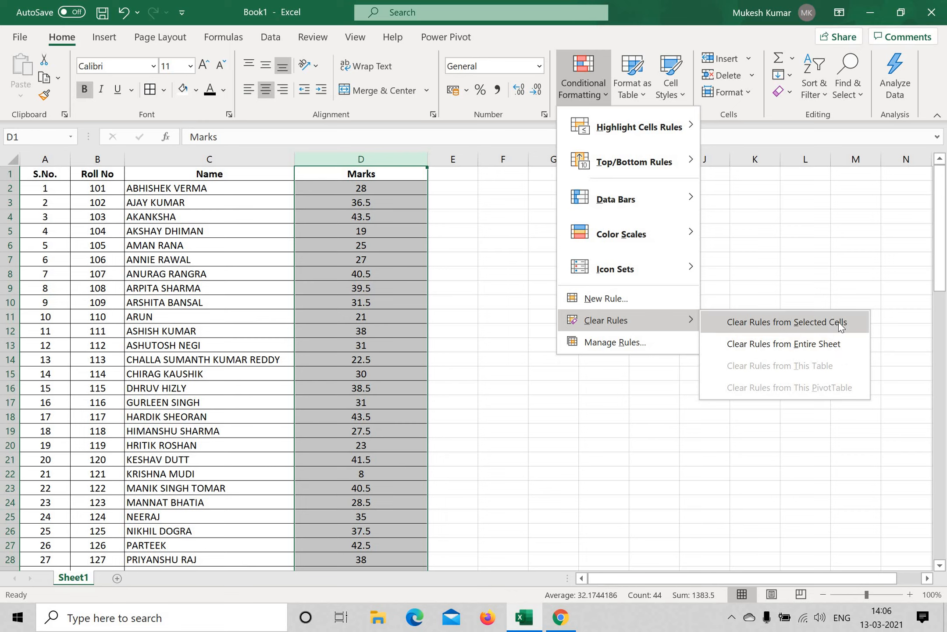
pyautogui.press('Escape')
pyautogui.press('Escape')
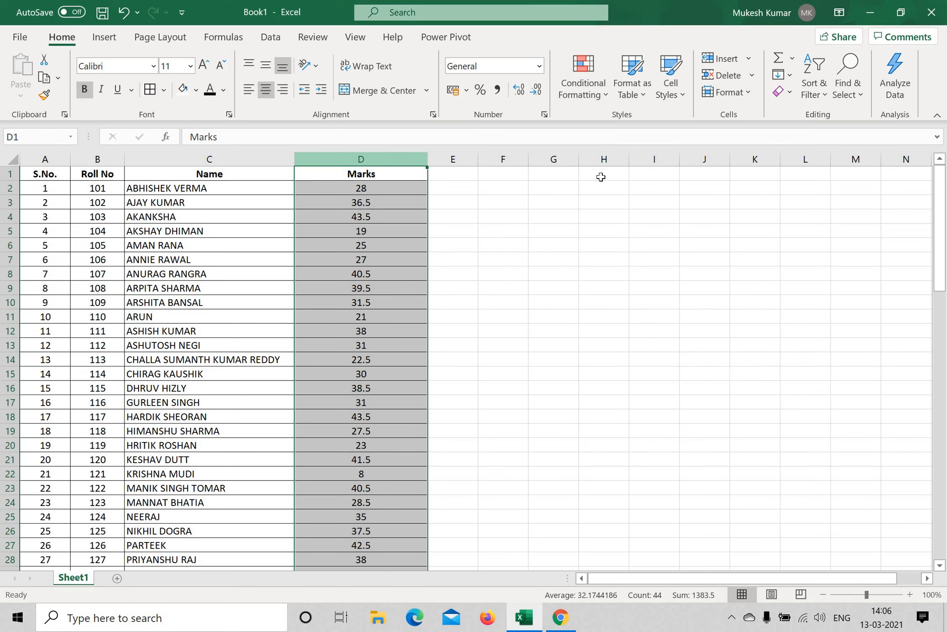
pyautogui.click(591, 96)
pyautogui.moveTo(619, 130)
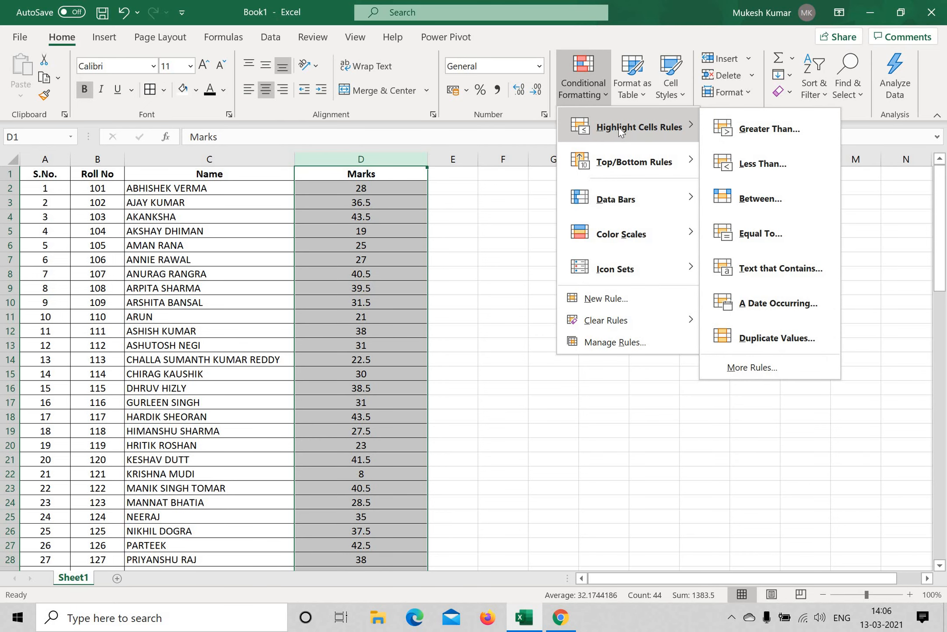
pyautogui.press('Escape')
pyautogui.press('Escape')
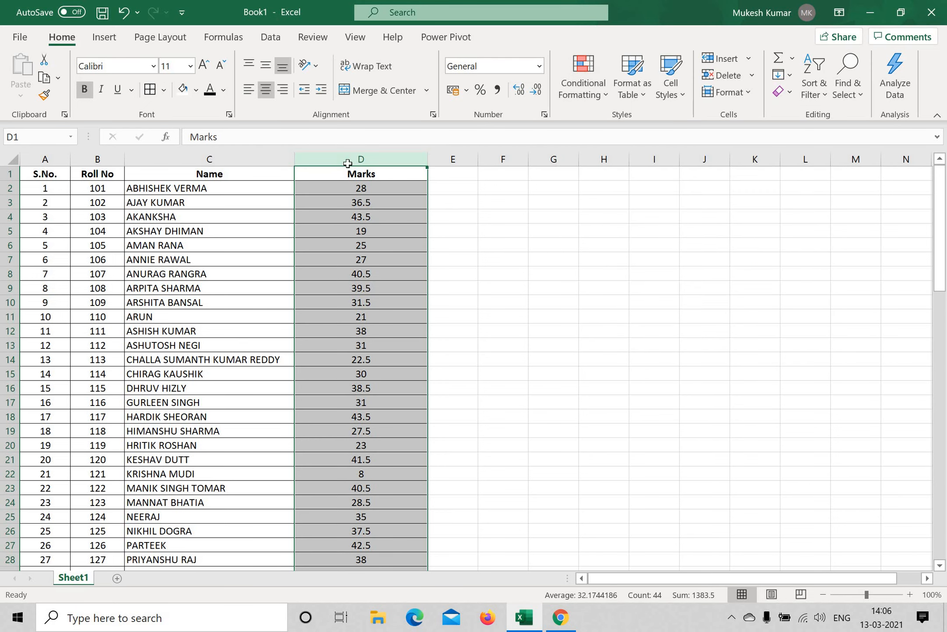
# Step: Begin a Greater Than highlight rule on the Marks column with 35 as the threshold
pyautogui.click(601, 94)
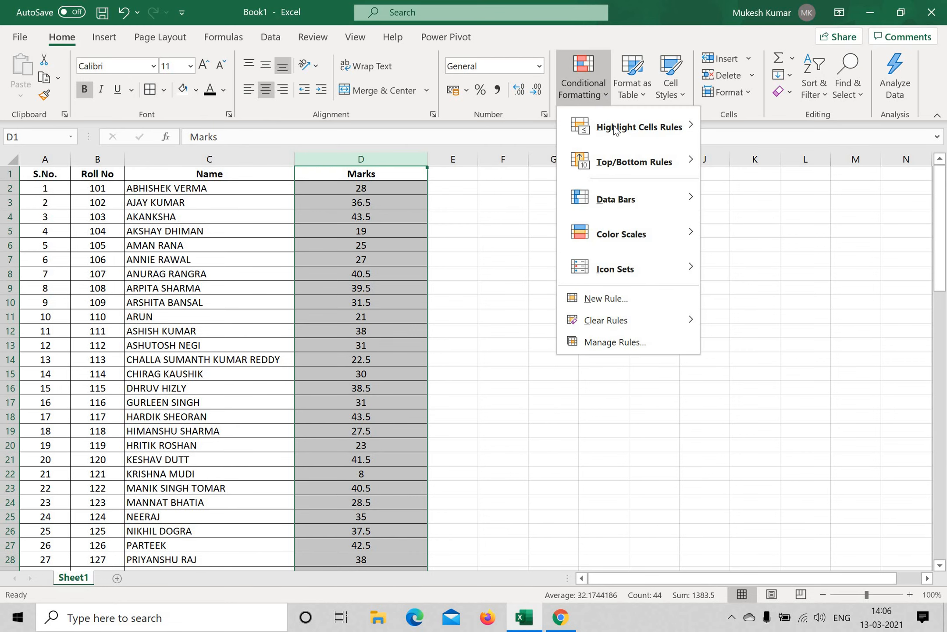
pyautogui.moveTo(659, 132)
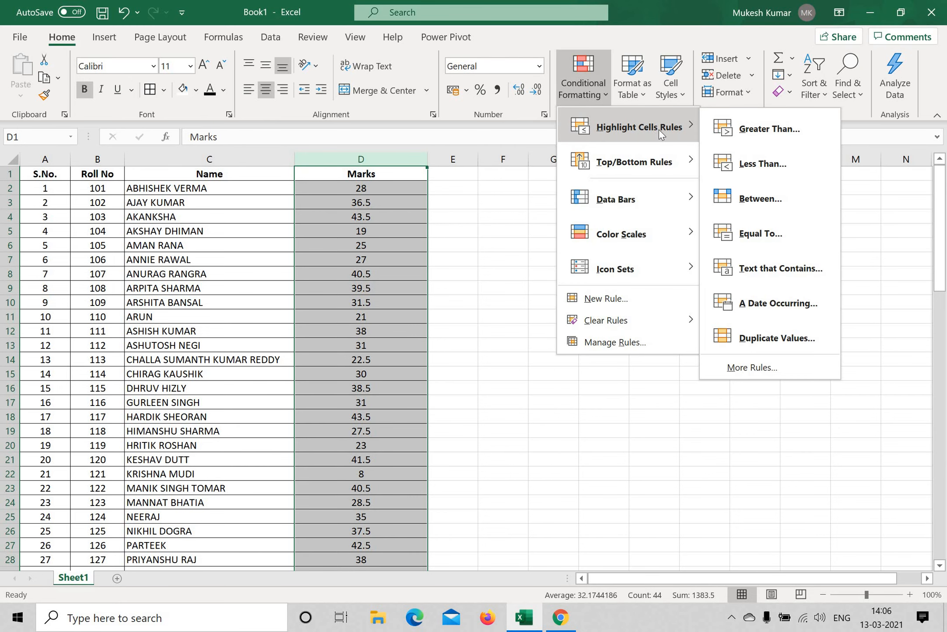
pyautogui.click(779, 133)
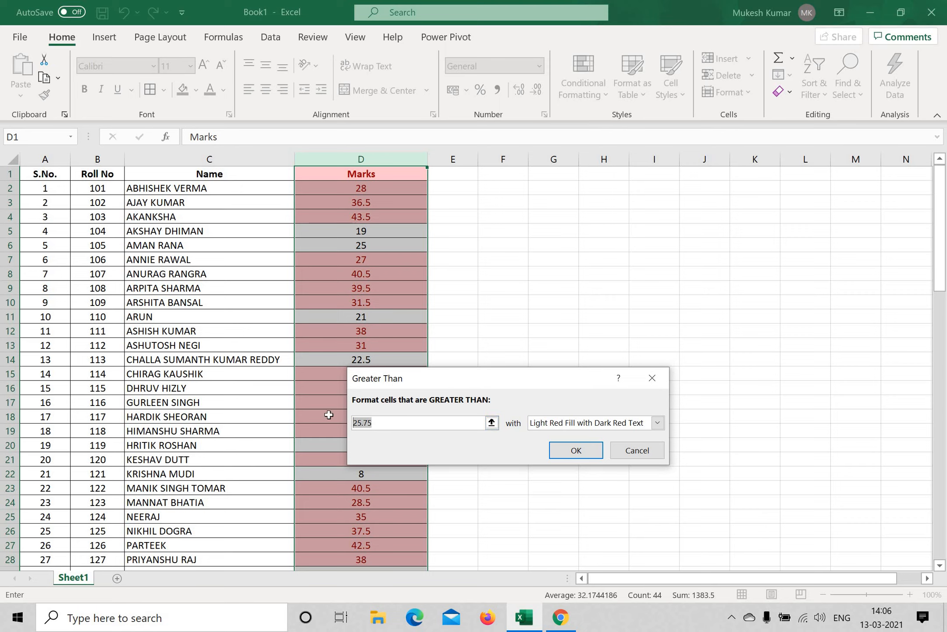
pyautogui.write('5')
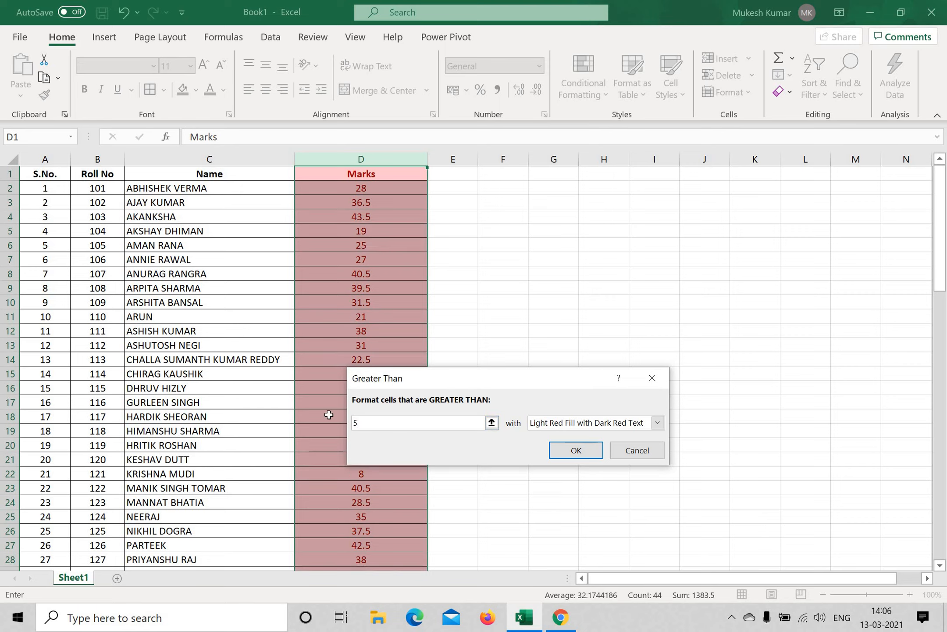
pyautogui.write('5')
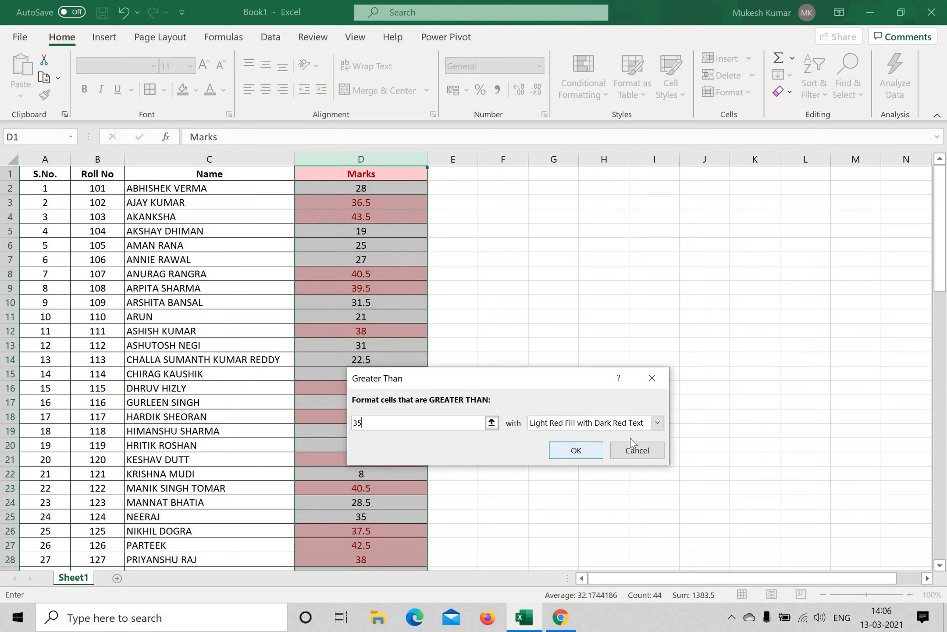
# Step: Try the Red Text, Light Red Fill with Dark Red Text and Yellow Fill with Dark Yellow Text formats for the rule
pyautogui.click(658, 423)
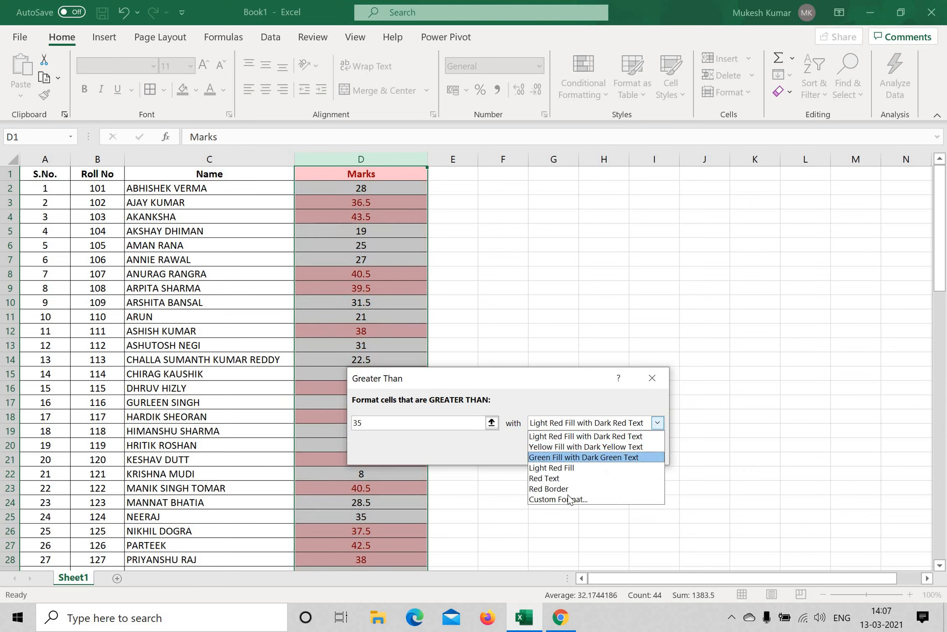
pyautogui.click(561, 478)
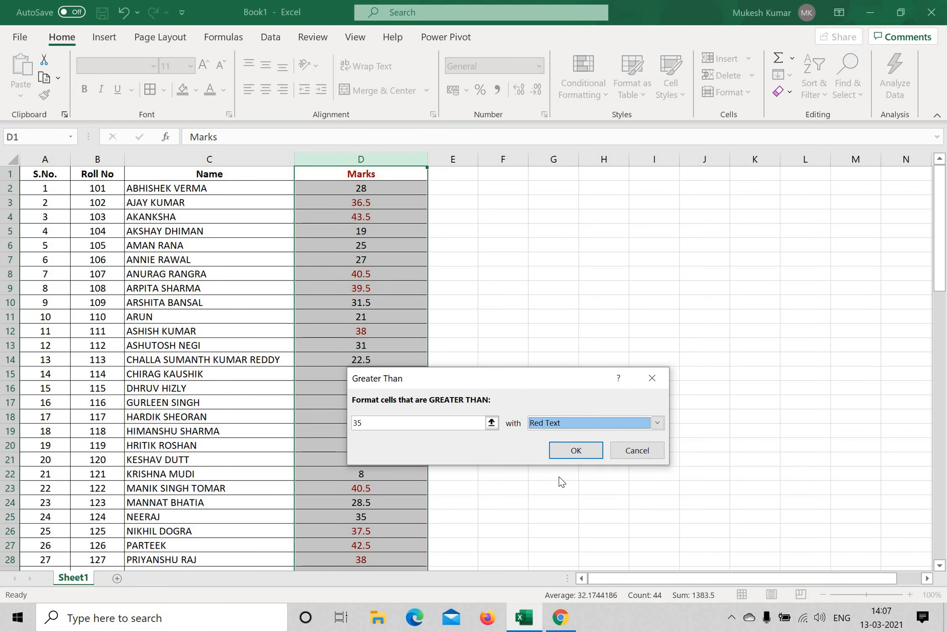
pyautogui.hotkey('alt', 'Down')
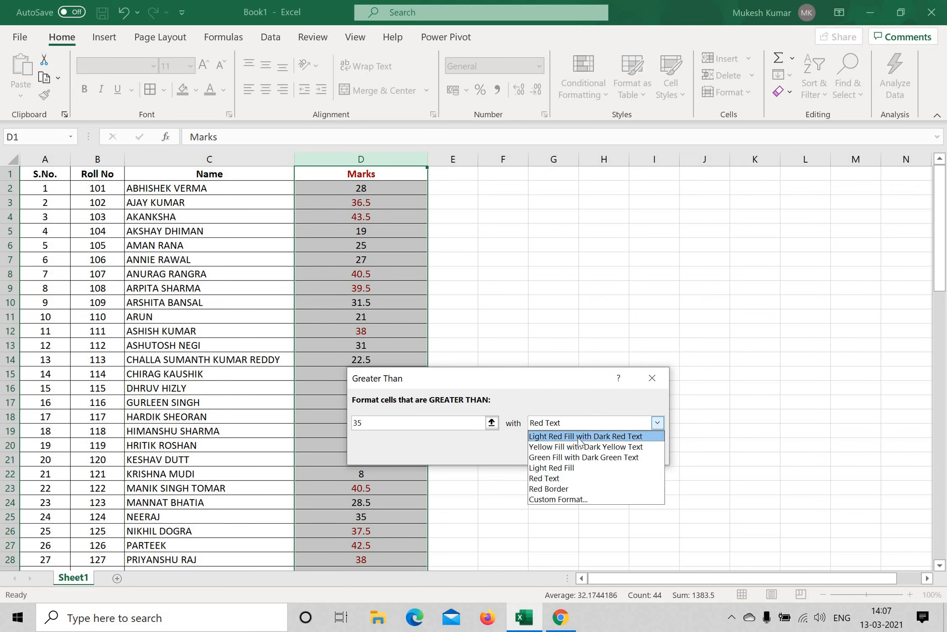
pyautogui.click(579, 437)
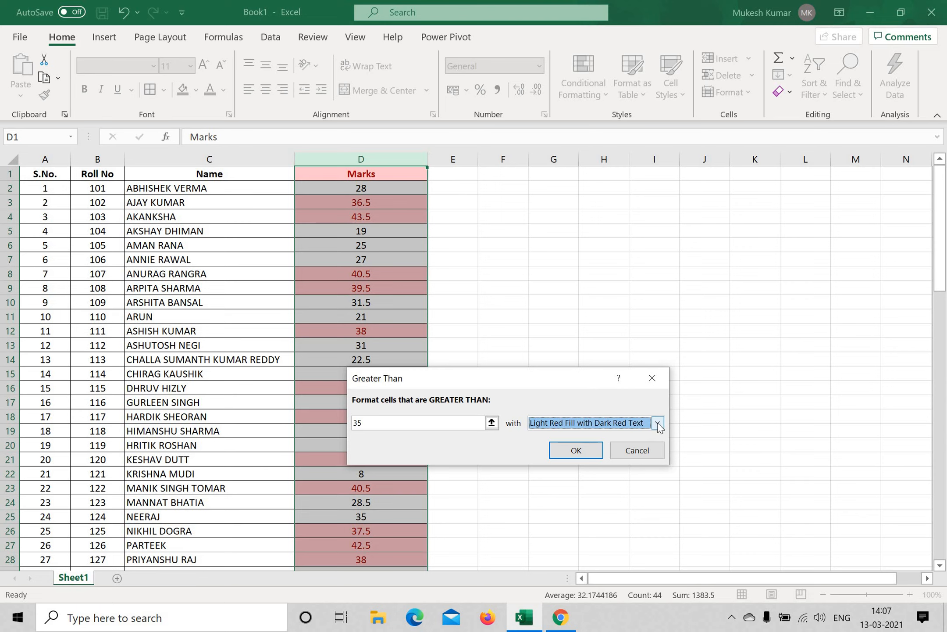
pyautogui.click(657, 422)
pyautogui.click(632, 445)
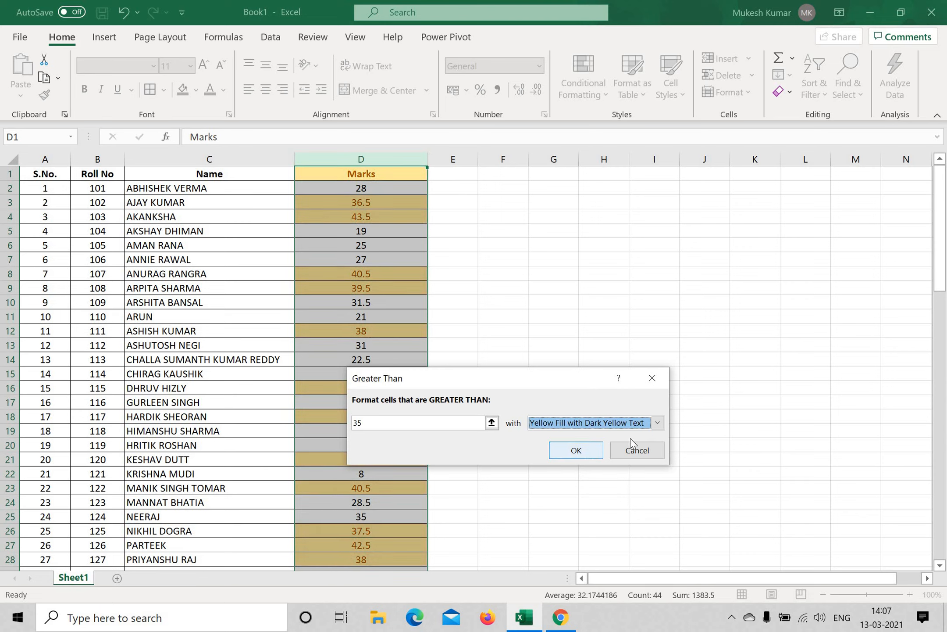
# Step: Apply the Greater Than rule with Green Fill with Dark Green Text and check the highlighted marks down the list
pyautogui.click(657, 422)
pyautogui.click(600, 455)
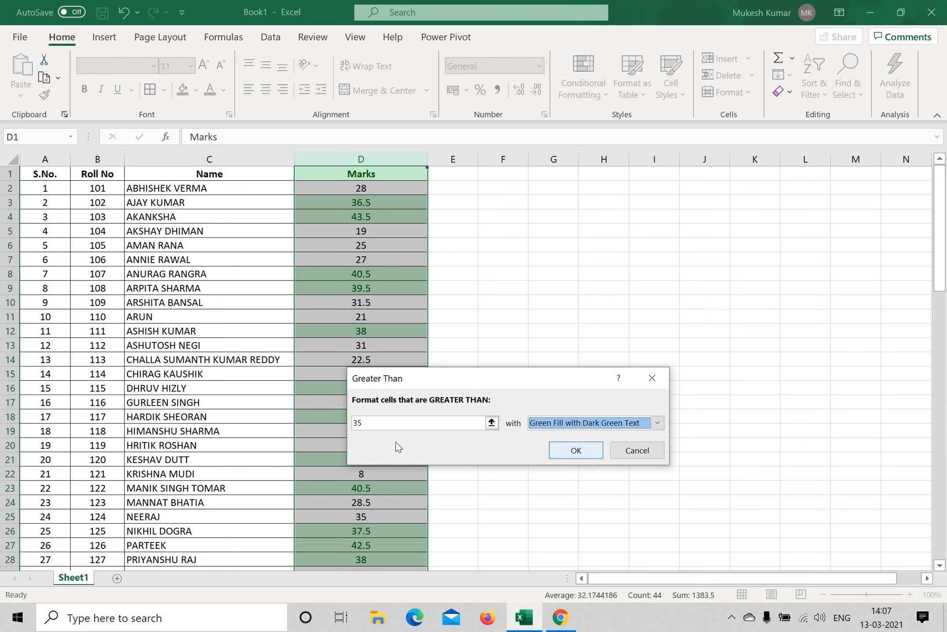
pyautogui.click(576, 450)
pyautogui.scroll(-10, 548, 349)
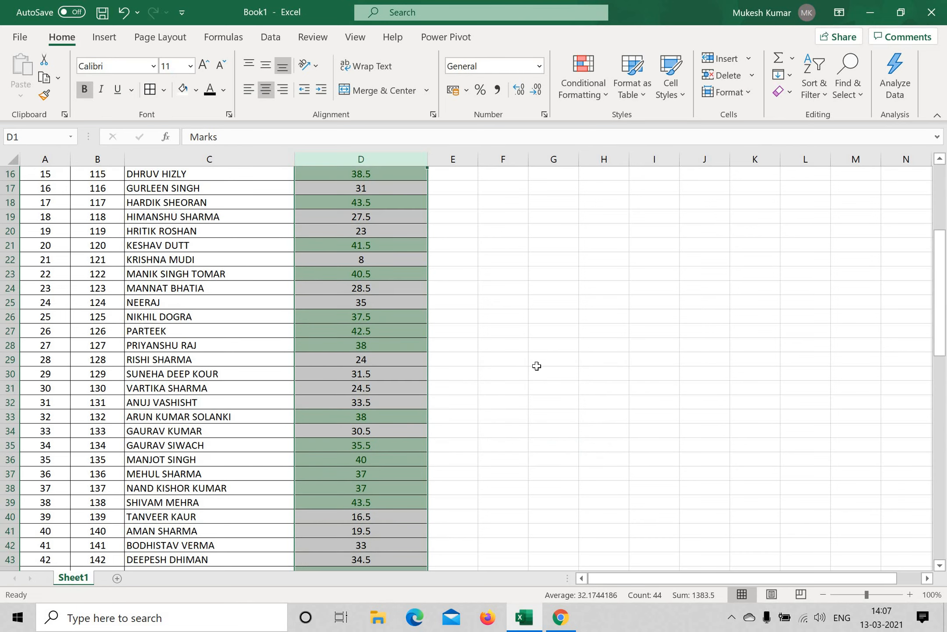
pyautogui.click(536, 372)
pyautogui.scroll(10, 398, 351)
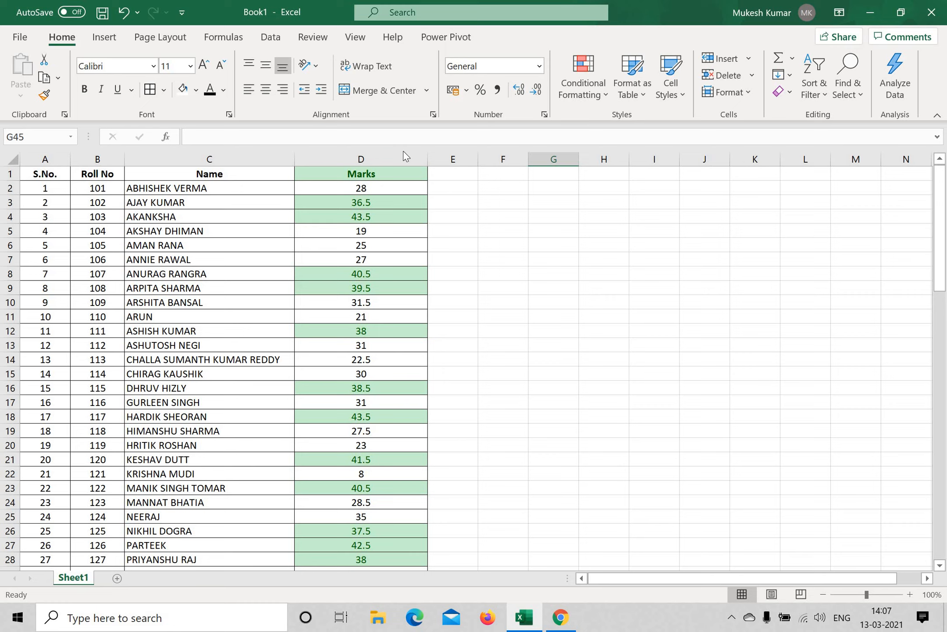
# Step: Select the whole Marks column and clear the conditional formatting rules from the selected cells
pyautogui.click(376, 154)
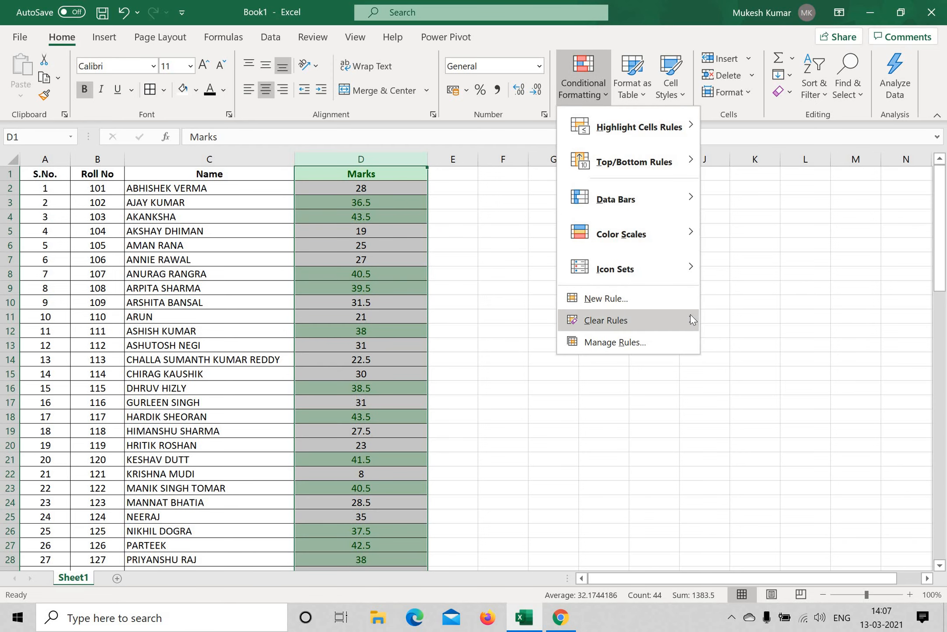
pyautogui.moveTo(691, 315)
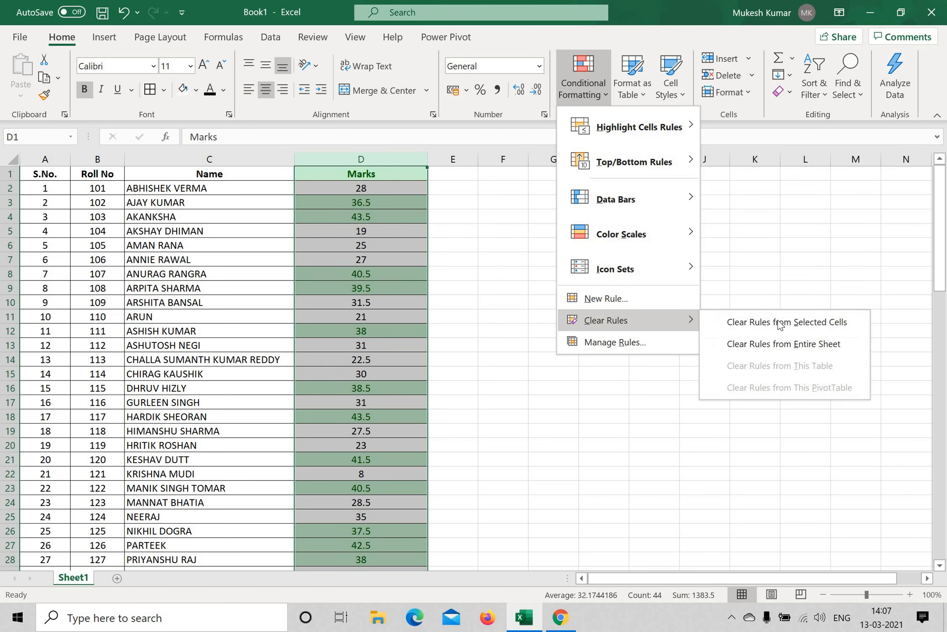
pyautogui.click(812, 321)
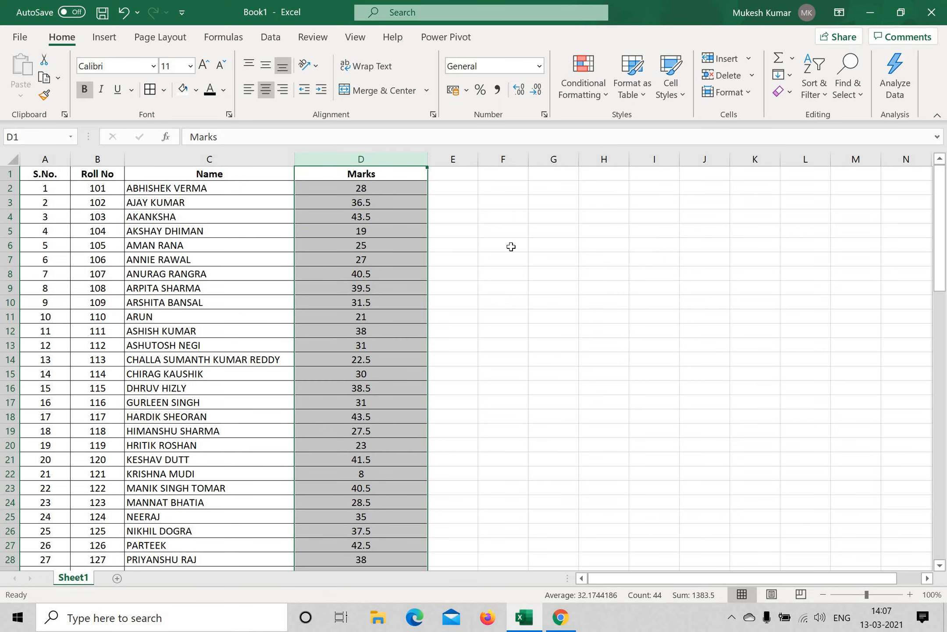
# Step: Highlight marks less than 30 with Light Red Fill with Dark Red Text and check the highlighted entries throughout the column
pyautogui.click(600, 93)
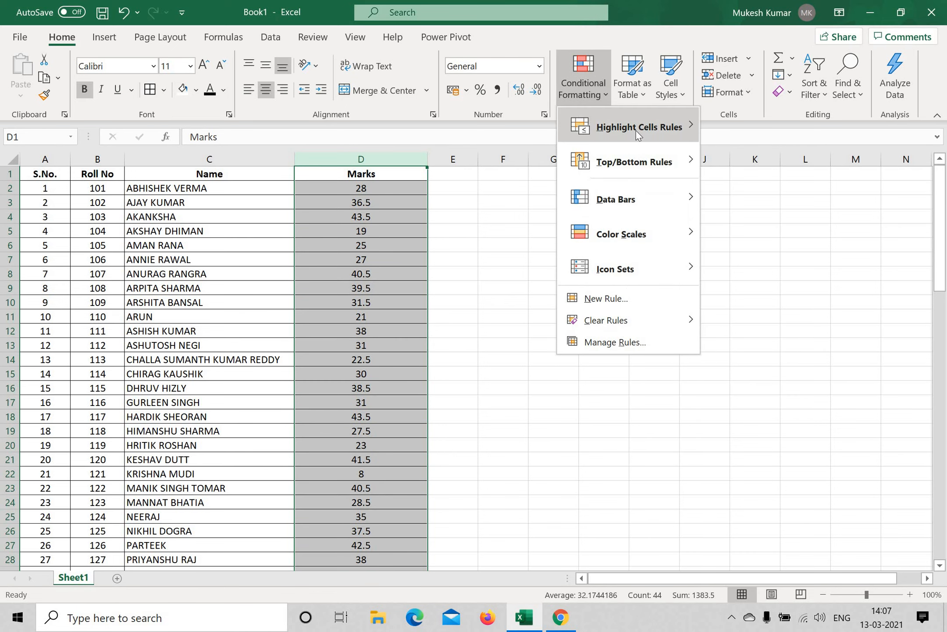
pyautogui.moveTo(681, 127)
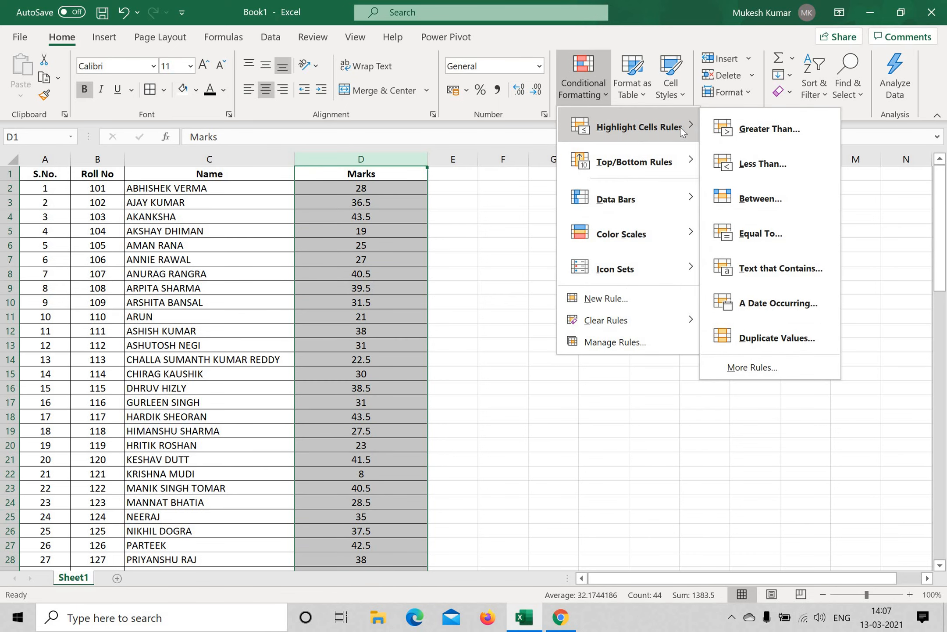
pyautogui.click(759, 166)
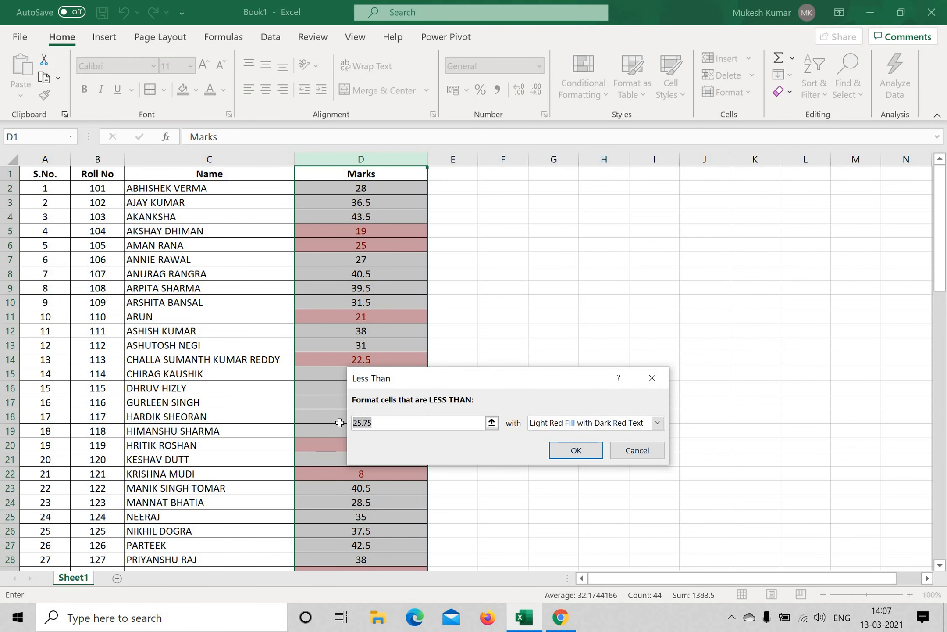
pyautogui.write('30')
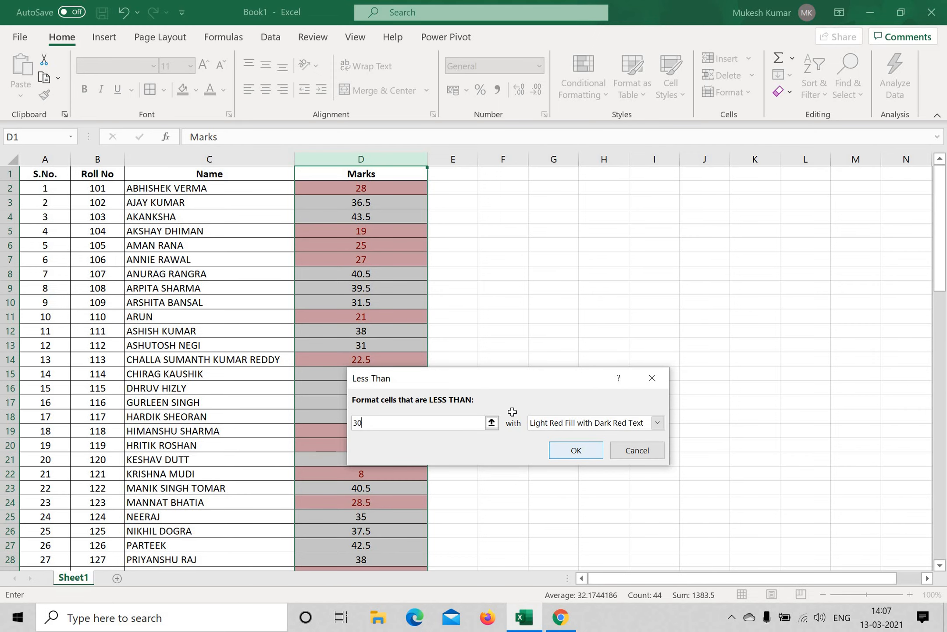
pyautogui.click(583, 451)
pyautogui.scroll(-2, 400, 311)
pyautogui.scroll(-10, 397, 312)
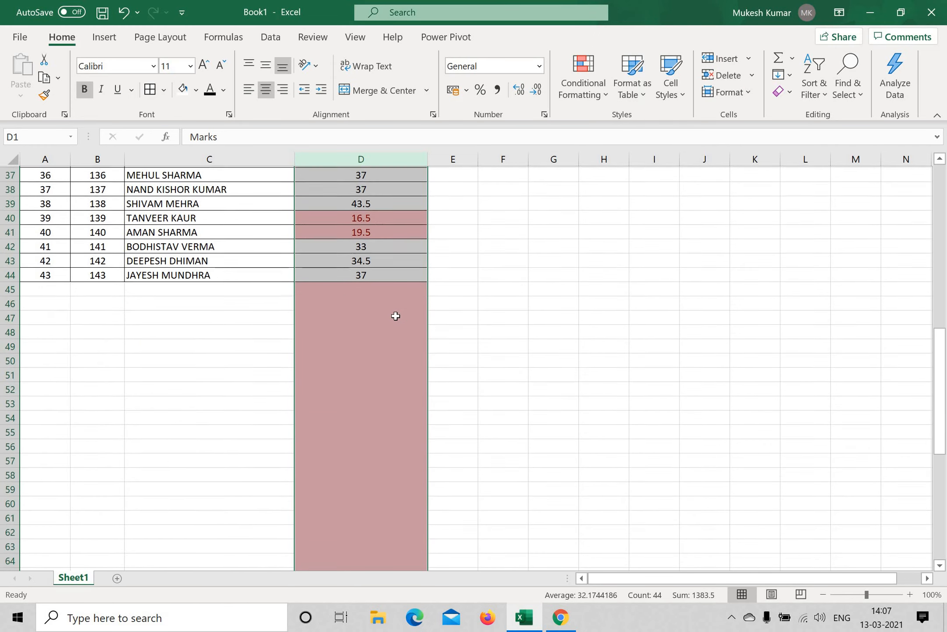
pyautogui.scroll(11, 396, 315)
pyautogui.scroll(1, 375, 273)
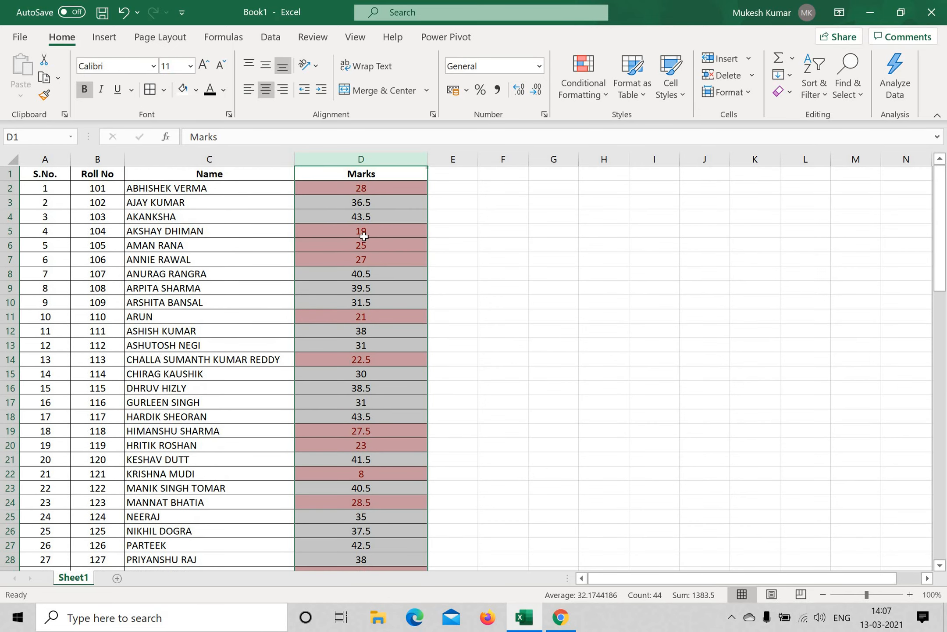
pyautogui.click(385, 189)
pyautogui.click(371, 231)
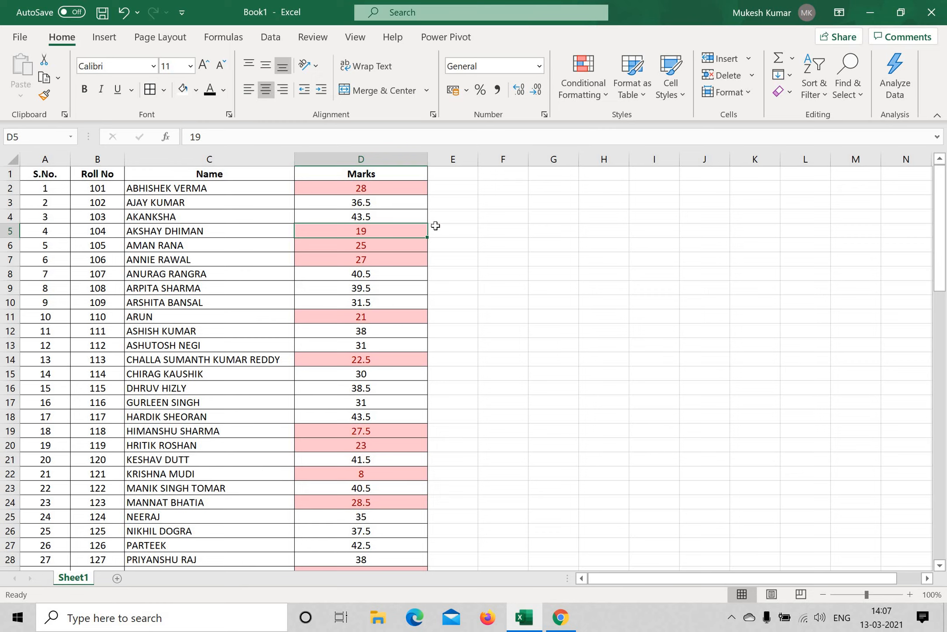
# Step: Clear the Less Than highlighting from the entire Marks column
pyautogui.click(385, 161)
pyautogui.click(604, 91)
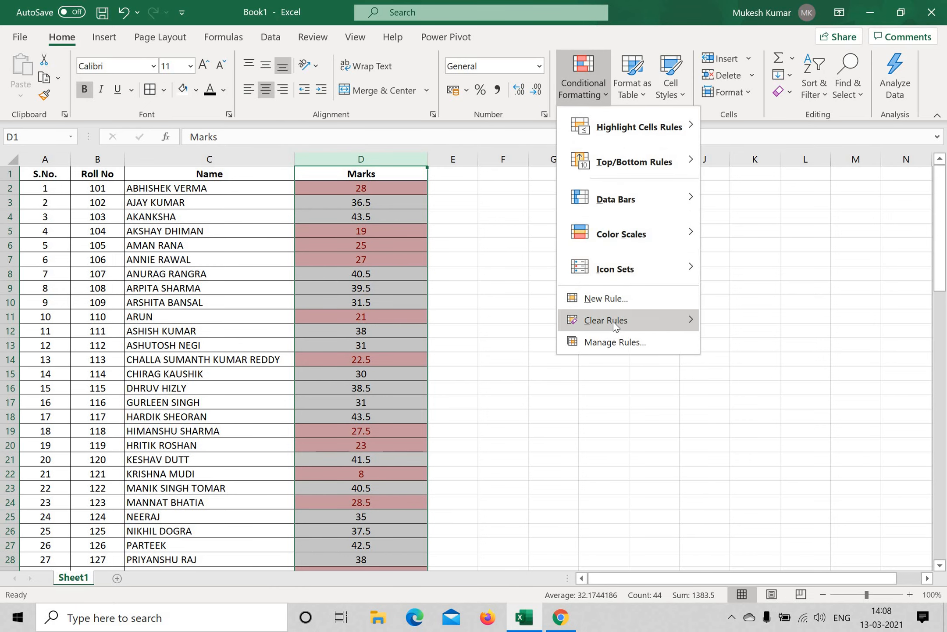
pyautogui.click(790, 320)
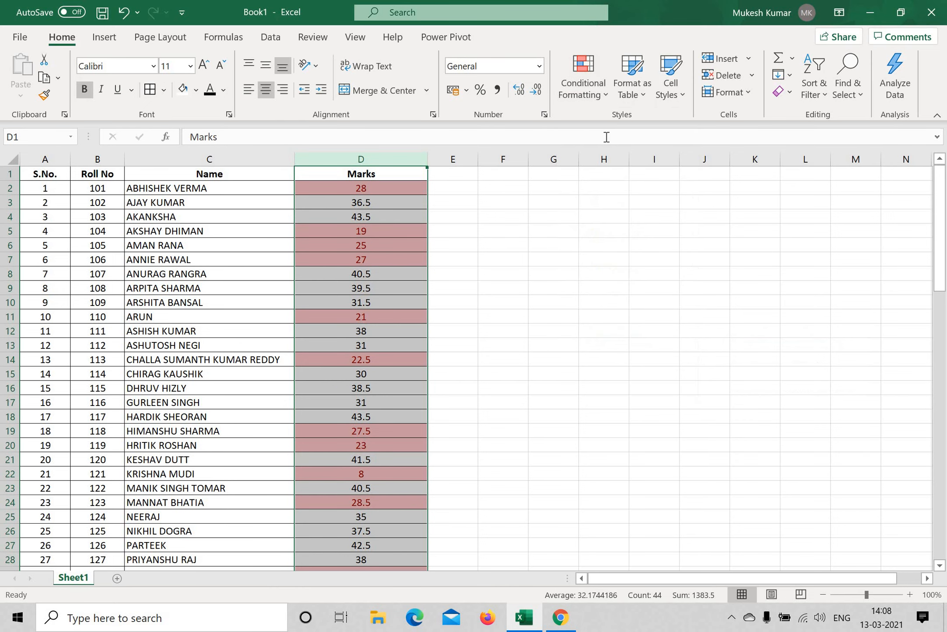
# Step: Highlight marks between 20 and 25 with Light Red Fill with Dark Red Text and check the highlighted entries down the list
pyautogui.click(607, 94)
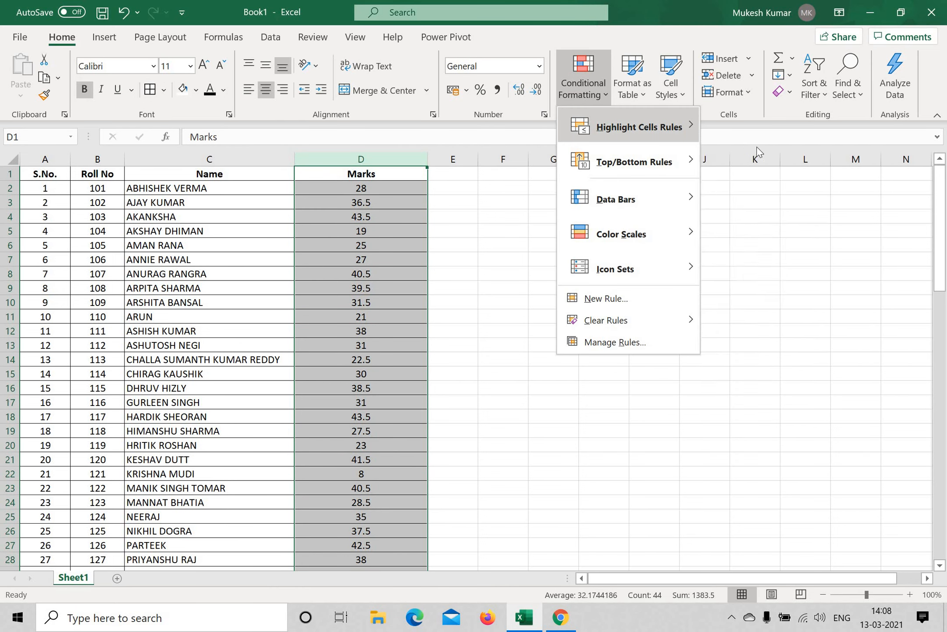
pyautogui.moveTo(662, 126)
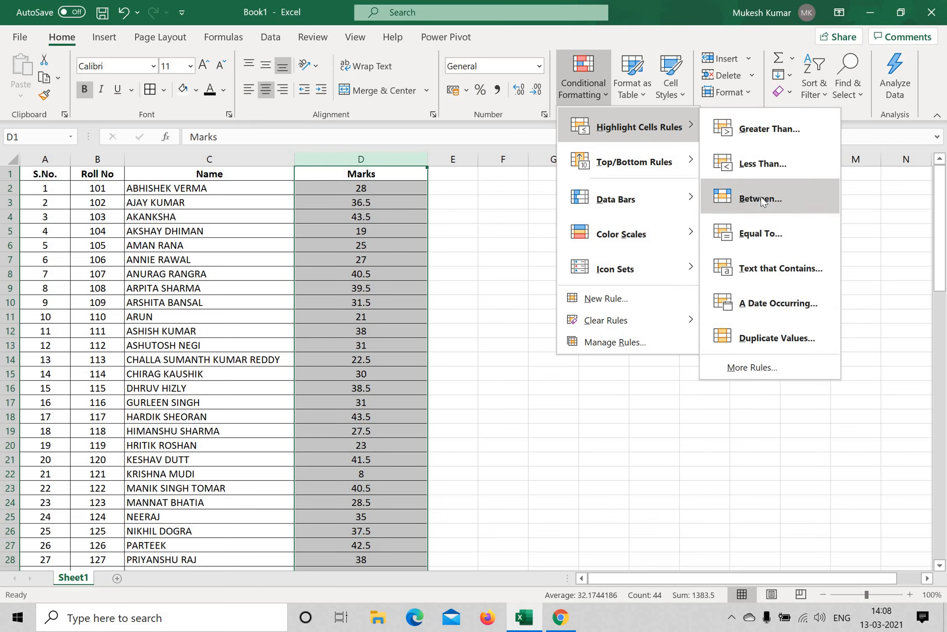
pyautogui.click(761, 198)
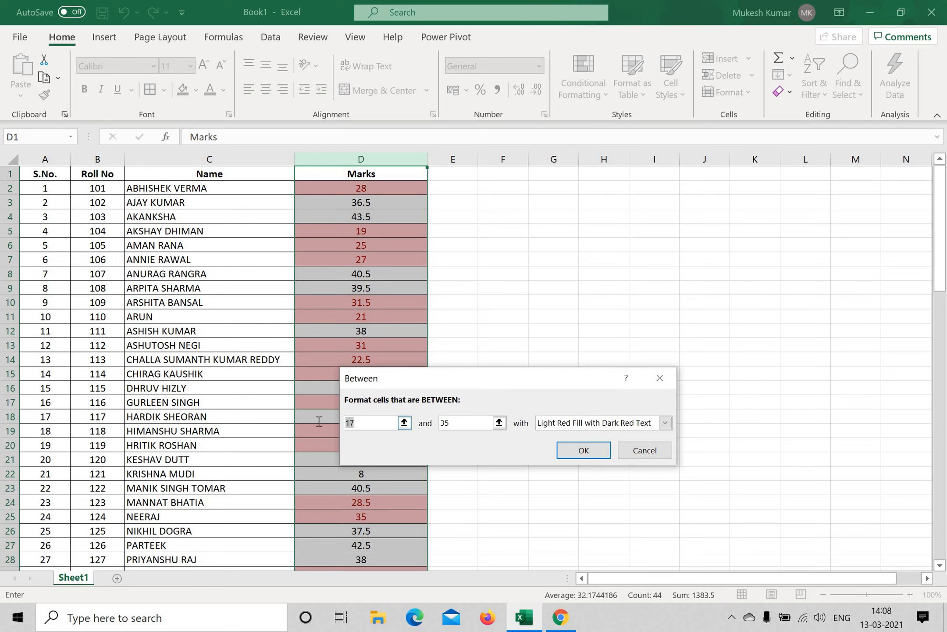
pyautogui.write('20')
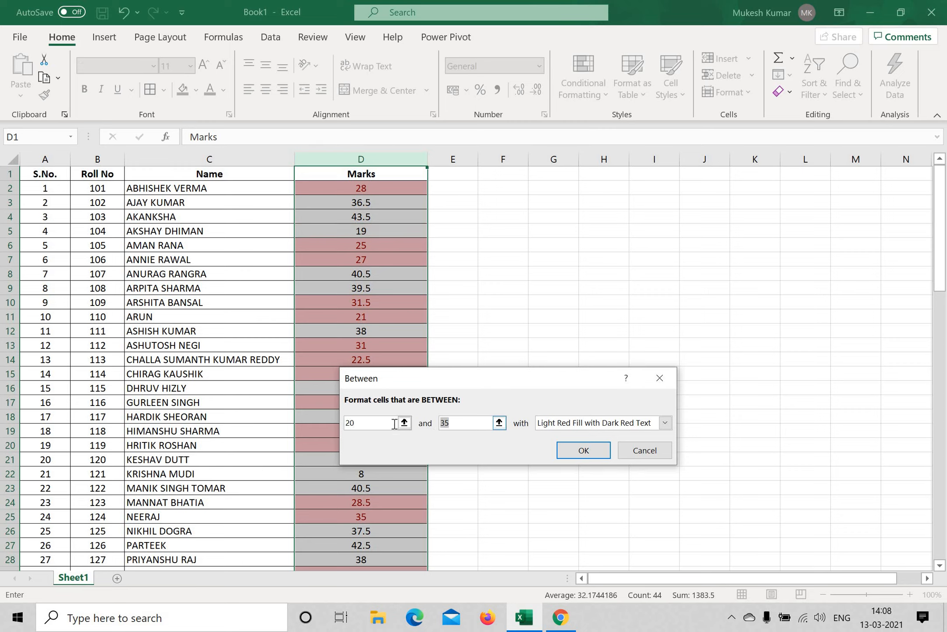
pyautogui.press('Tab')
pyautogui.write('25')
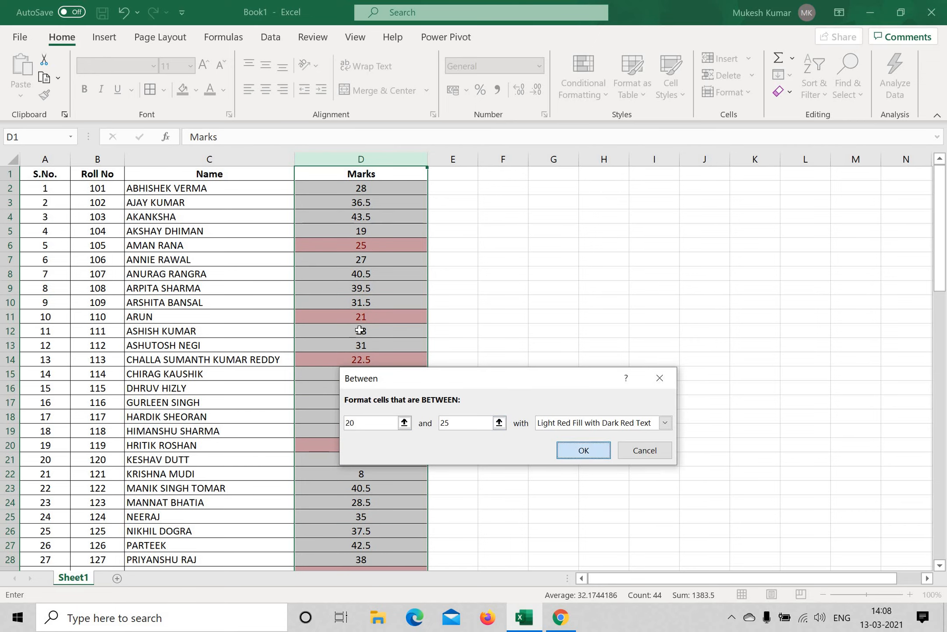
pyautogui.press('Return')
pyautogui.scroll(-9, 438, 372)
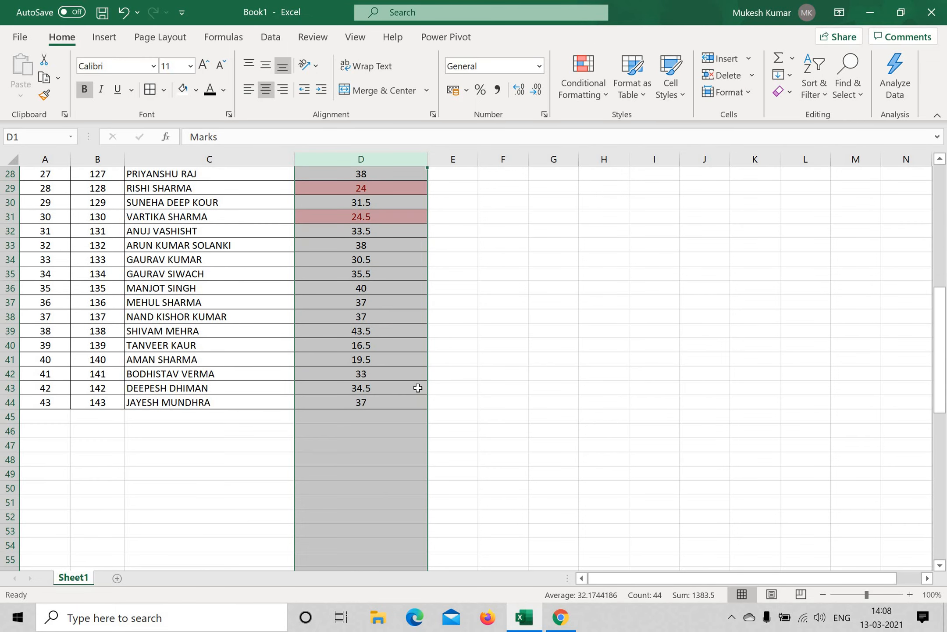
pyautogui.scroll(5, 418, 387)
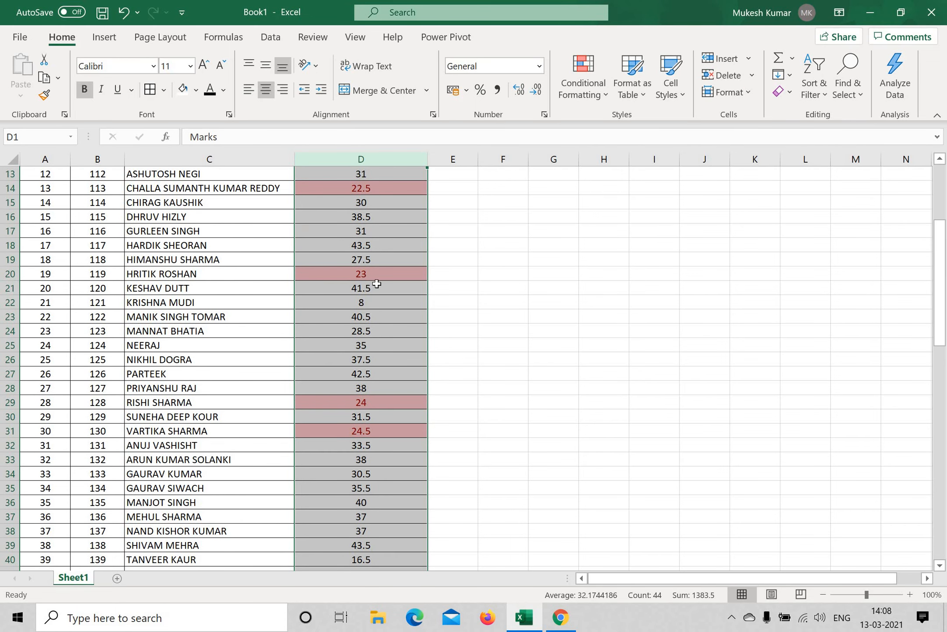
pyautogui.scroll(2, 376, 284)
pyautogui.scroll(2, 412, 277)
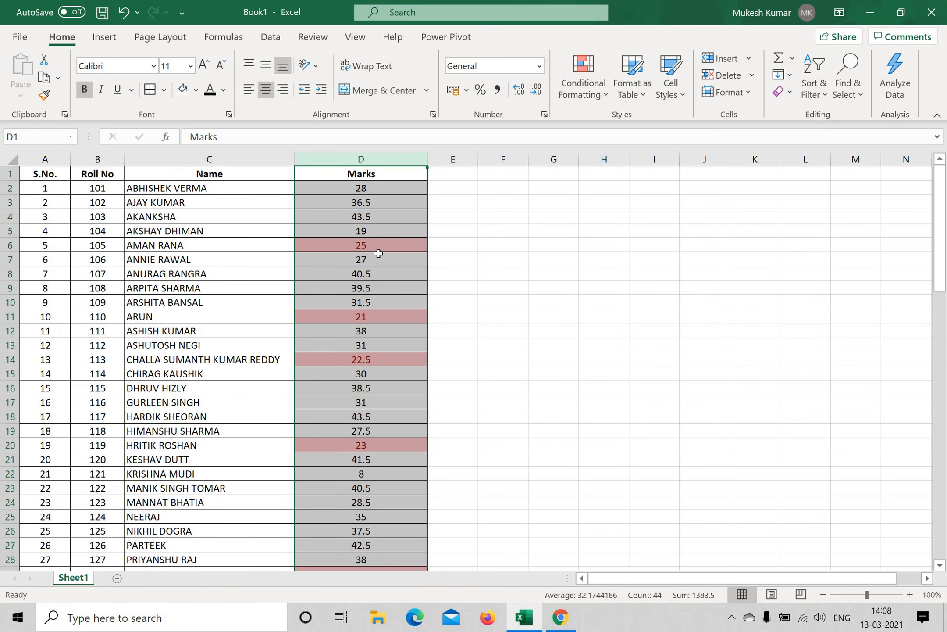
# Step: Clear the Between highlighting rule from the selected Marks column after reviewing the highlighted entries
pyautogui.scroll(-5, 408, 308)
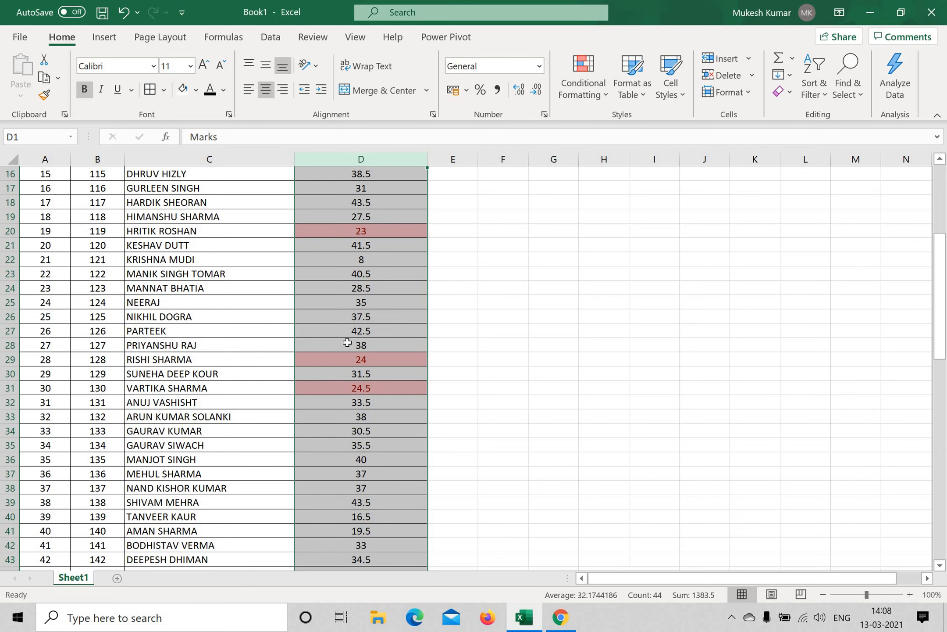
pyautogui.scroll(4, 388, 301)
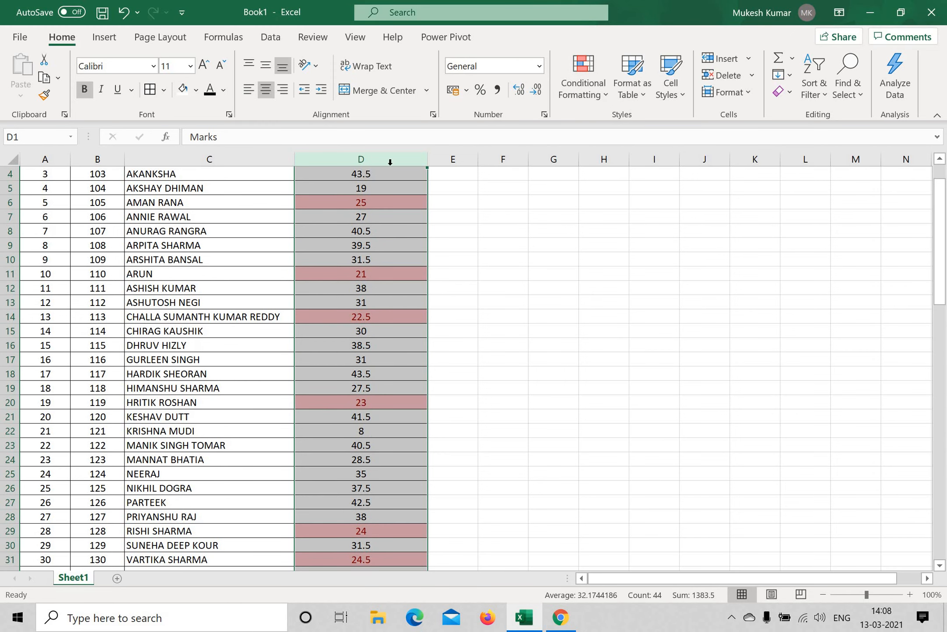
pyautogui.scroll(1, 389, 154)
pyautogui.click(601, 95)
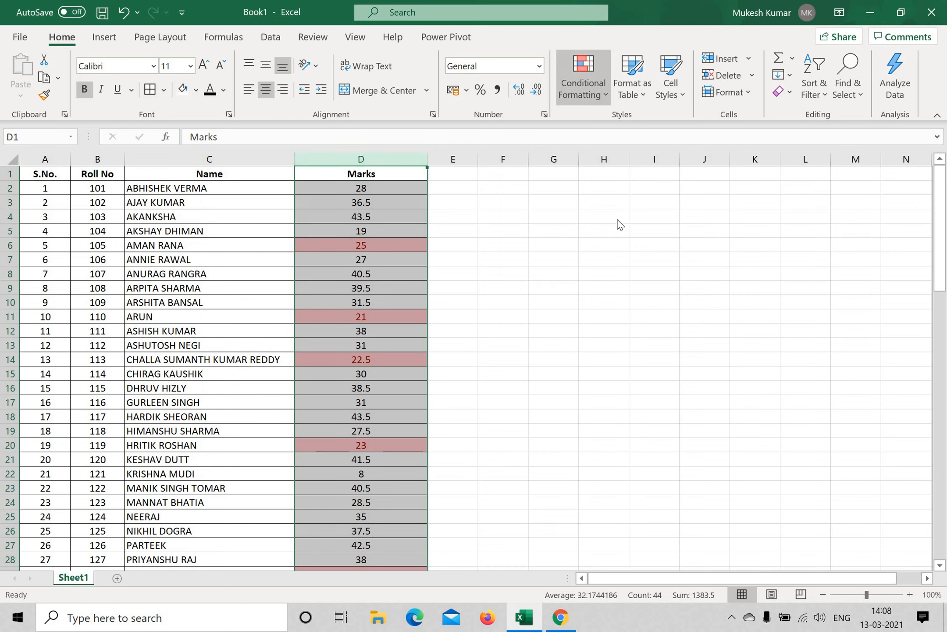
pyautogui.moveTo(690, 320)
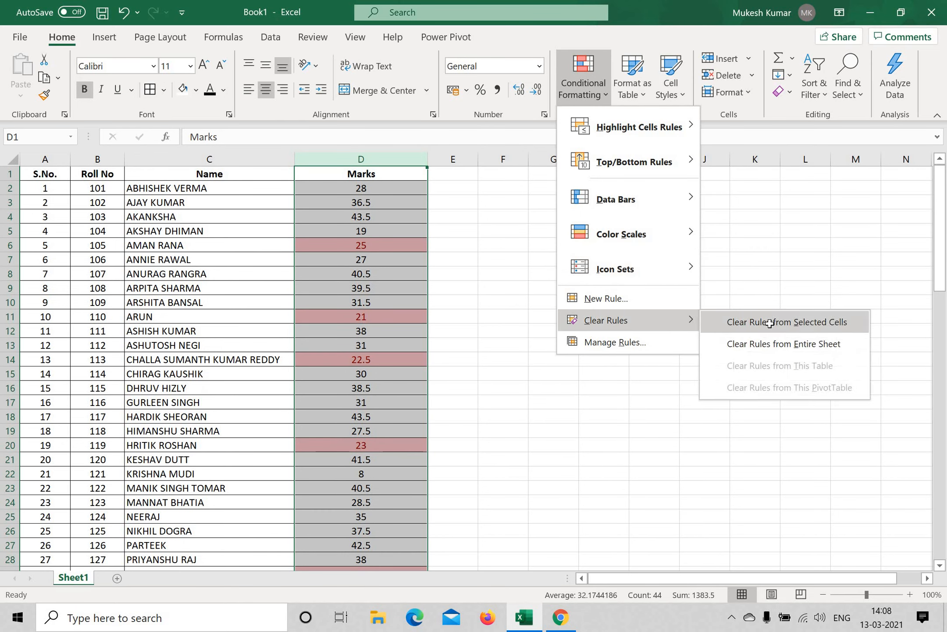
pyautogui.click(768, 325)
# Step: Highlight marks equal to 30 with Light Red Fill with Dark Red Text and check the highlighted entry in the column
pyautogui.click(605, 97)
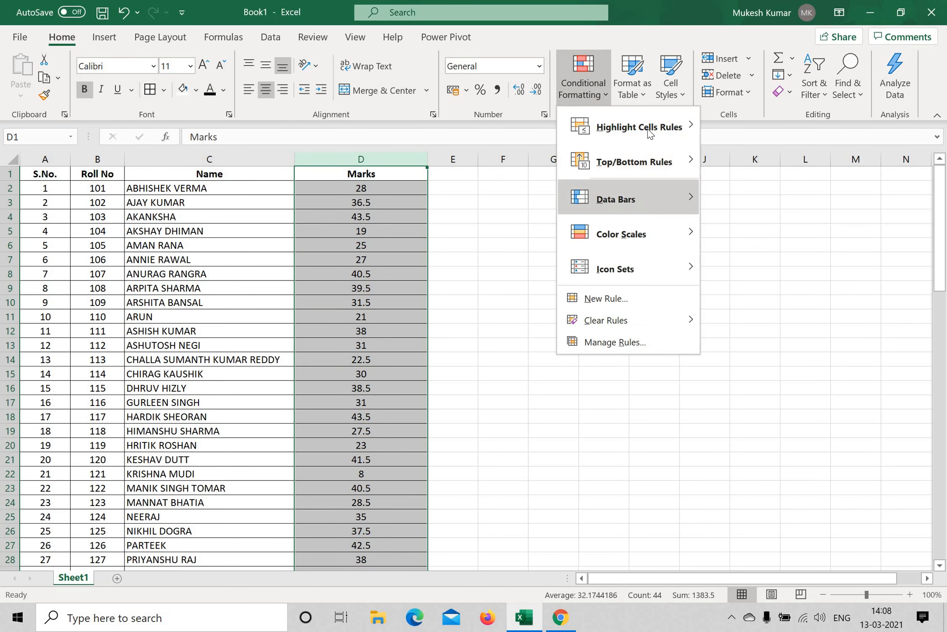
pyautogui.moveTo(692, 126)
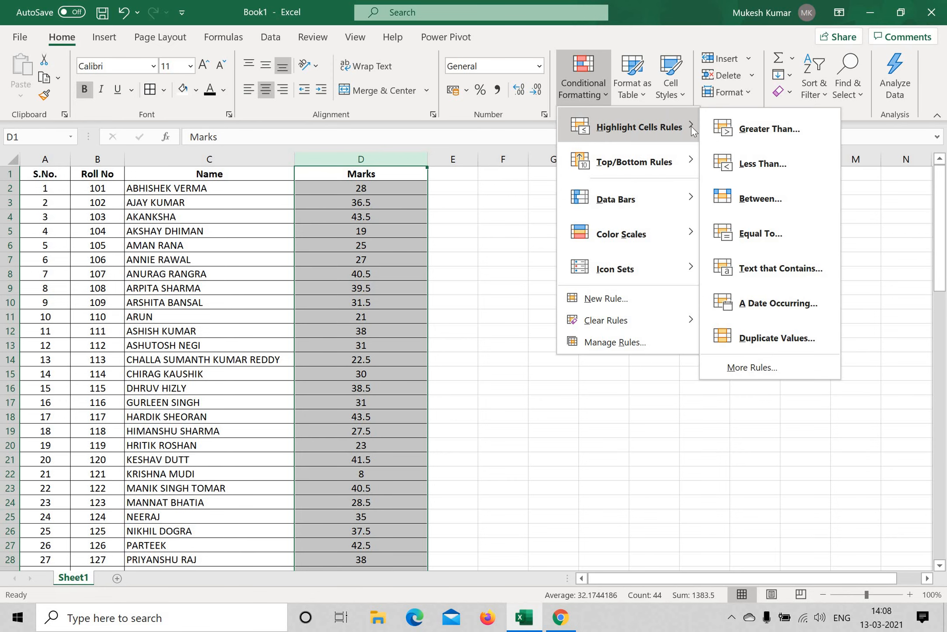
pyautogui.click(771, 236)
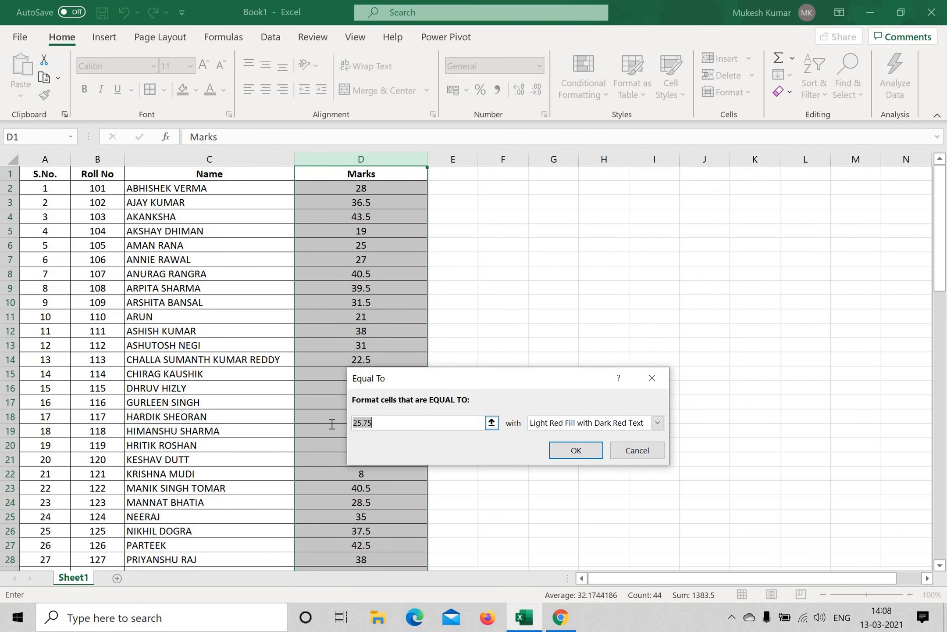
pyautogui.write('30')
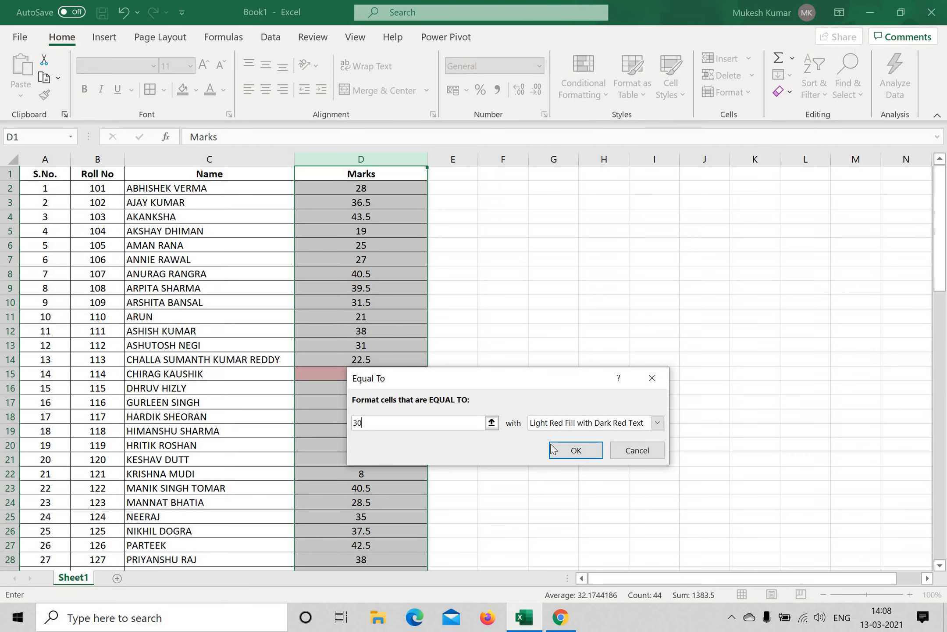
pyautogui.press('Return')
pyautogui.scroll(-10, 368, 324)
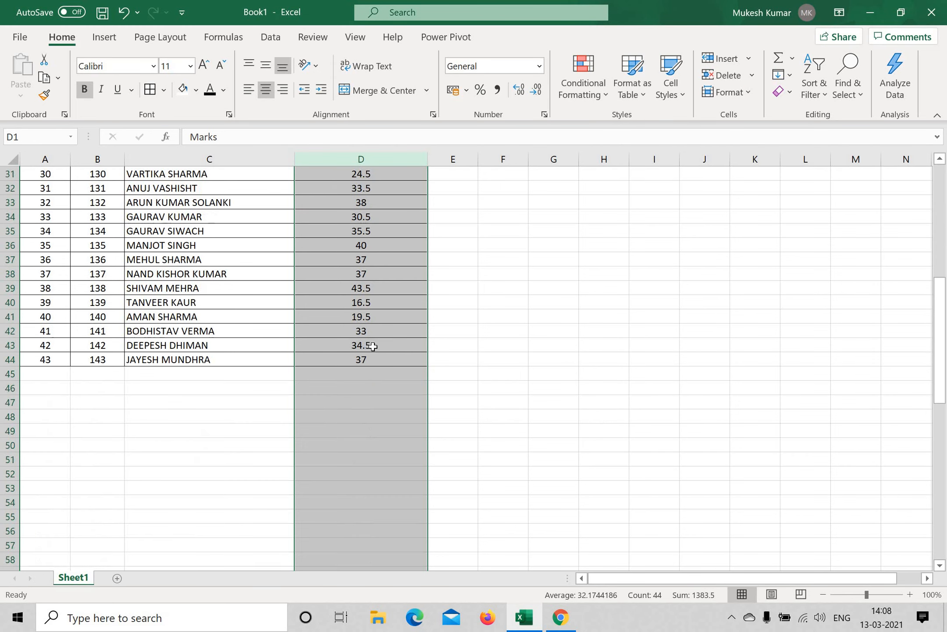
pyautogui.scroll(10, 368, 316)
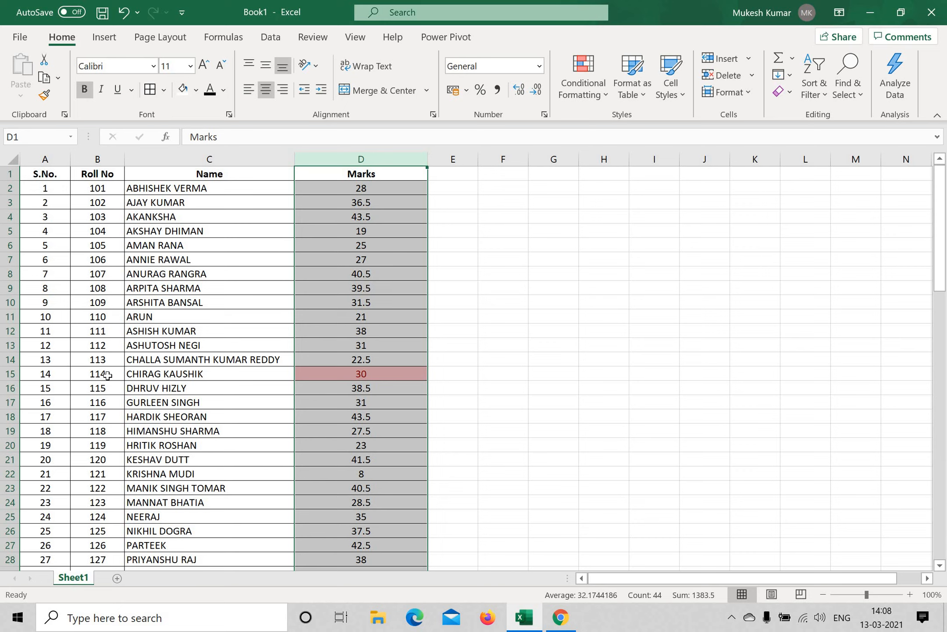
pyautogui.click(360, 375)
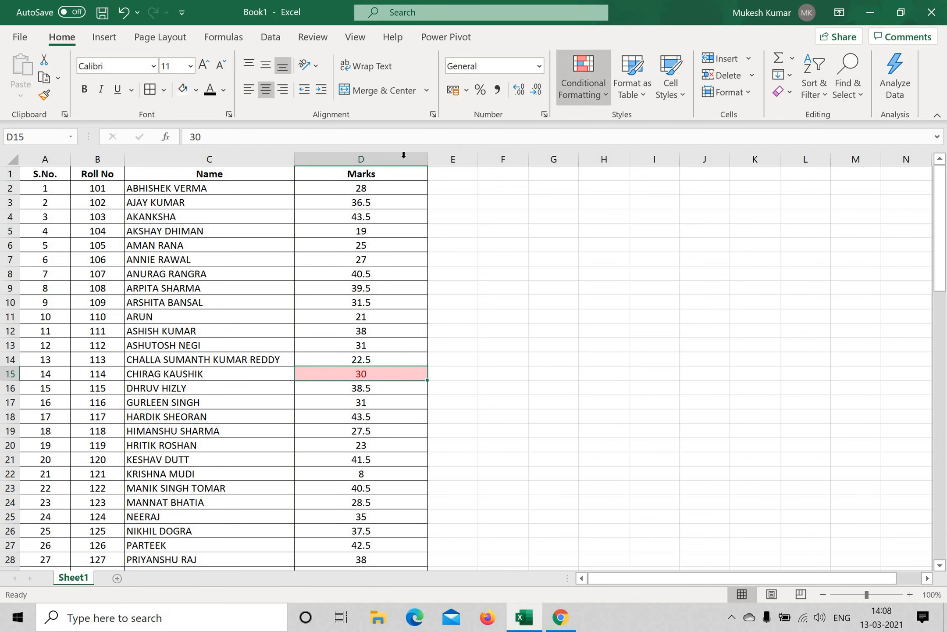
# Step: Select the whole Marks column and clear its Equal To highlighting rule
pyautogui.click(361, 159)
pyautogui.click(600, 98)
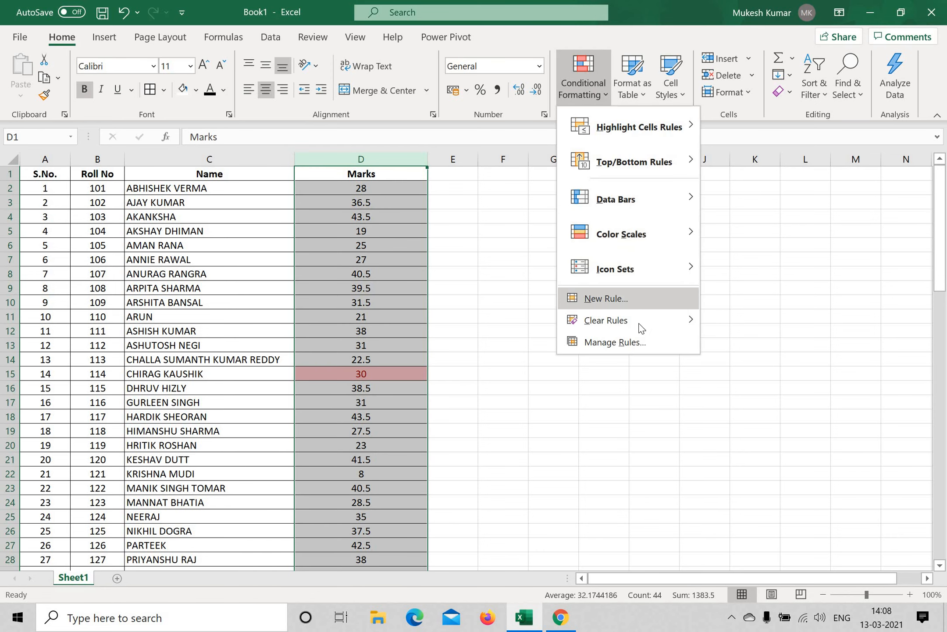
pyautogui.moveTo(649, 318)
pyautogui.click(766, 314)
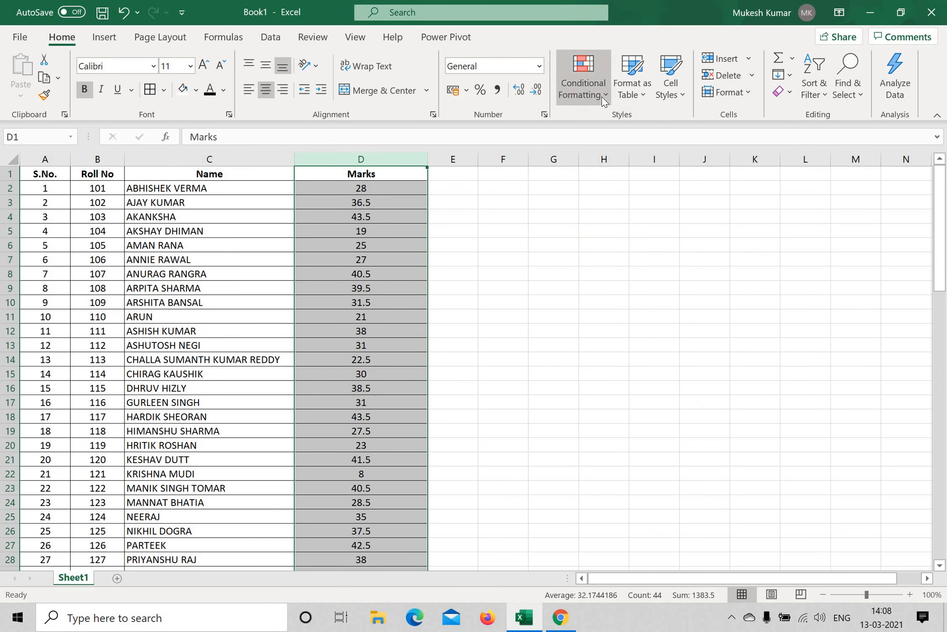
# Step: Highlight marks containing the text 28 with Light Red Fill with Dark Red Text and check the highlighted cells down the column
pyautogui.click(602, 96)
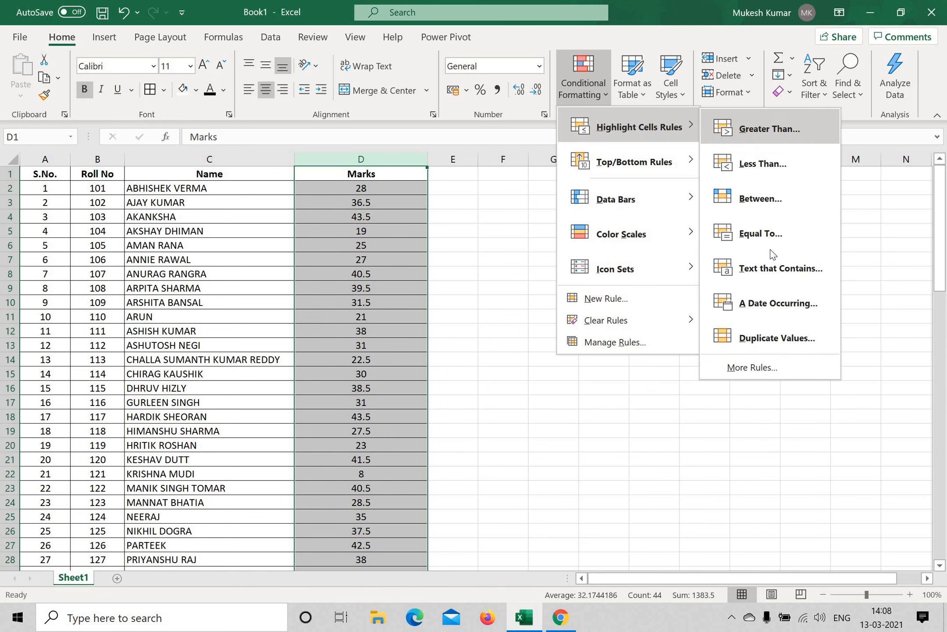
pyautogui.click(772, 269)
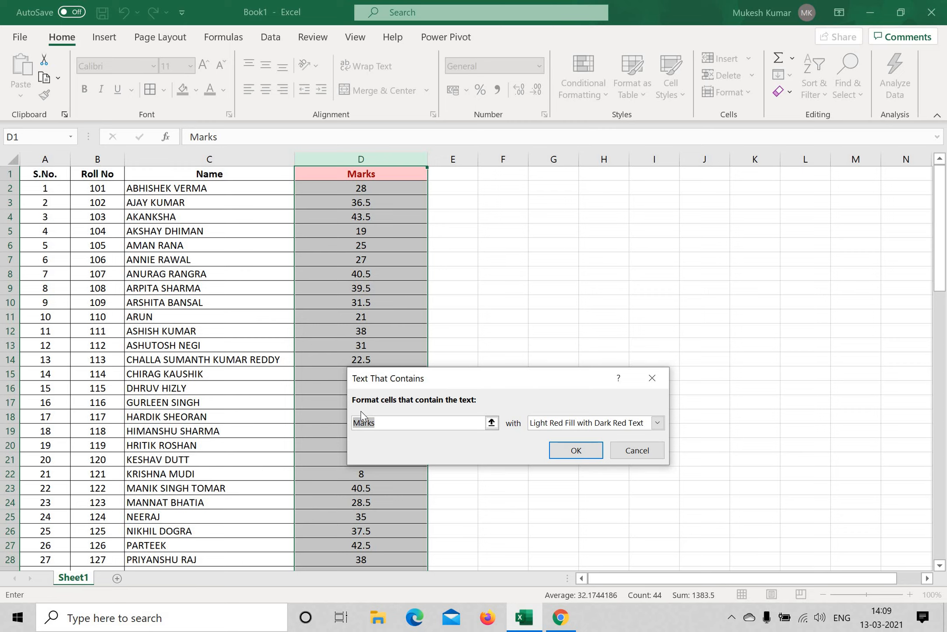
pyautogui.write('28')
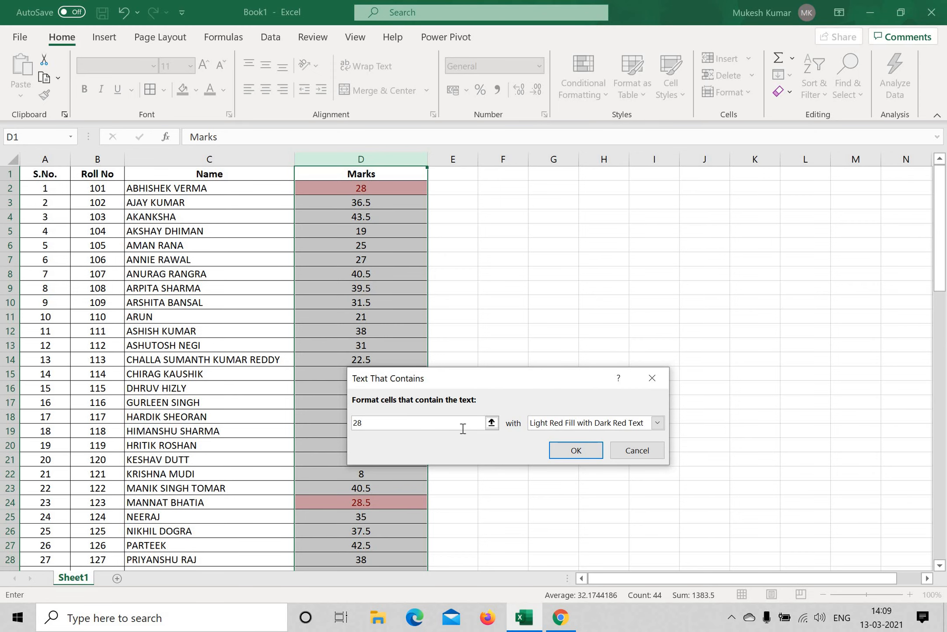
pyautogui.click(576, 450)
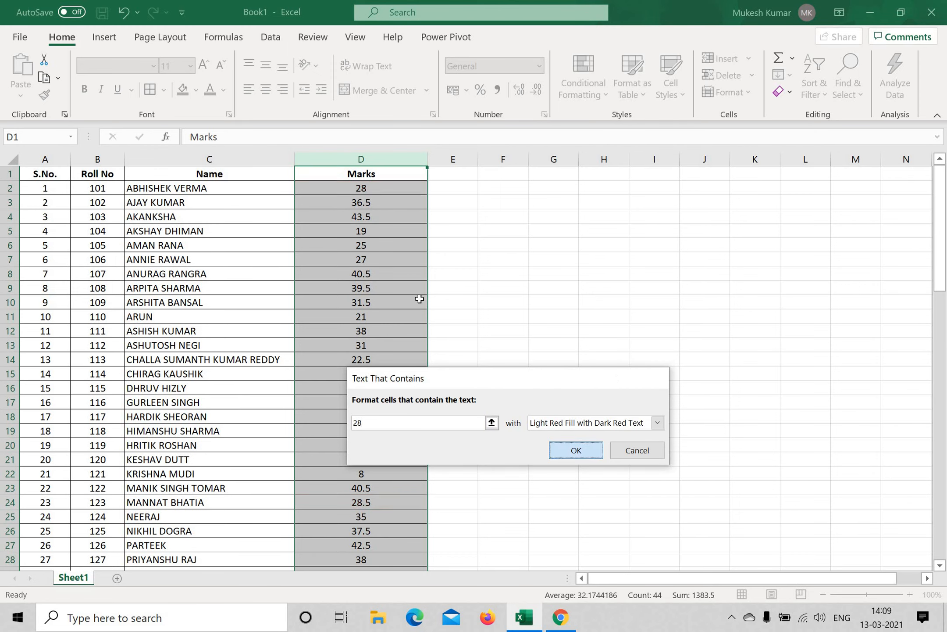
pyautogui.scroll(-5, 397, 298)
pyautogui.scroll(-6, 360, 275)
pyautogui.scroll(10, 383, 291)
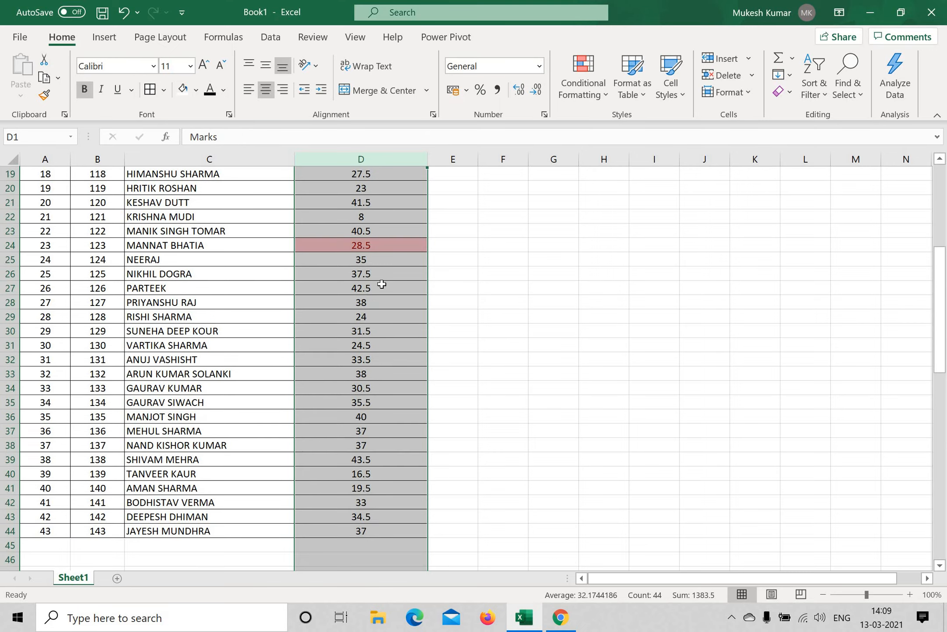
pyautogui.scroll(1, 364, 208)
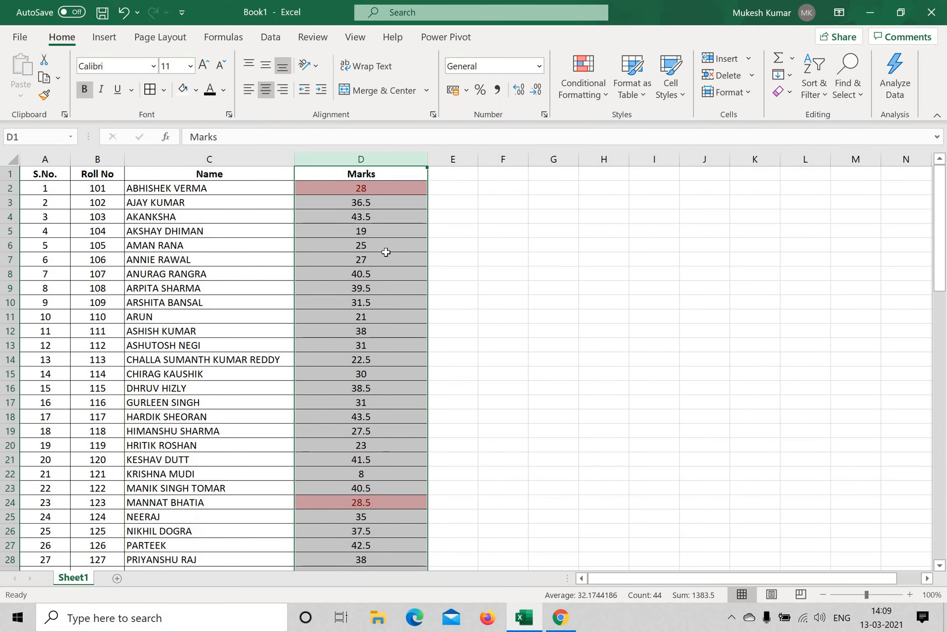
pyautogui.click(367, 189)
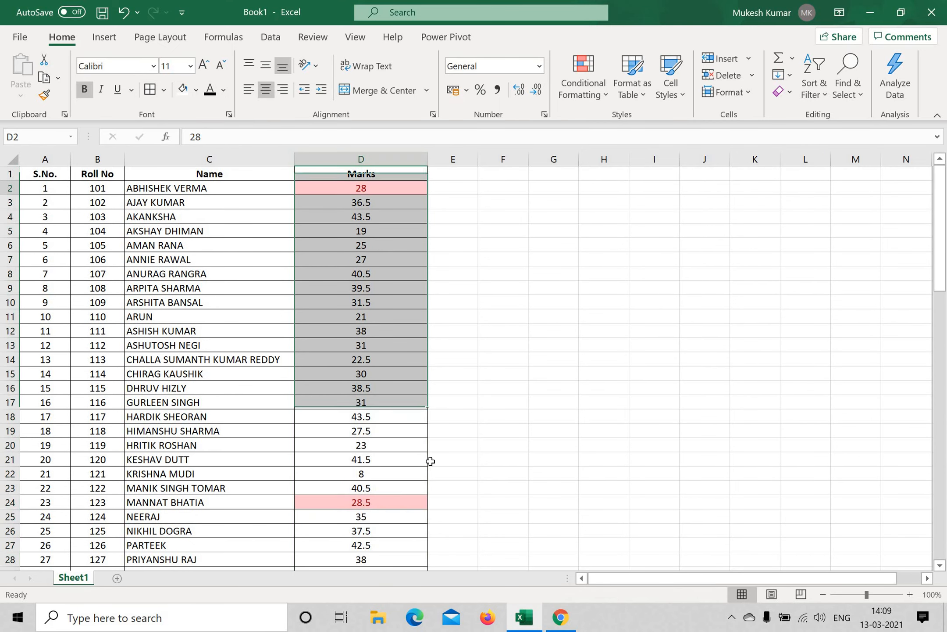
pyautogui.click(382, 505)
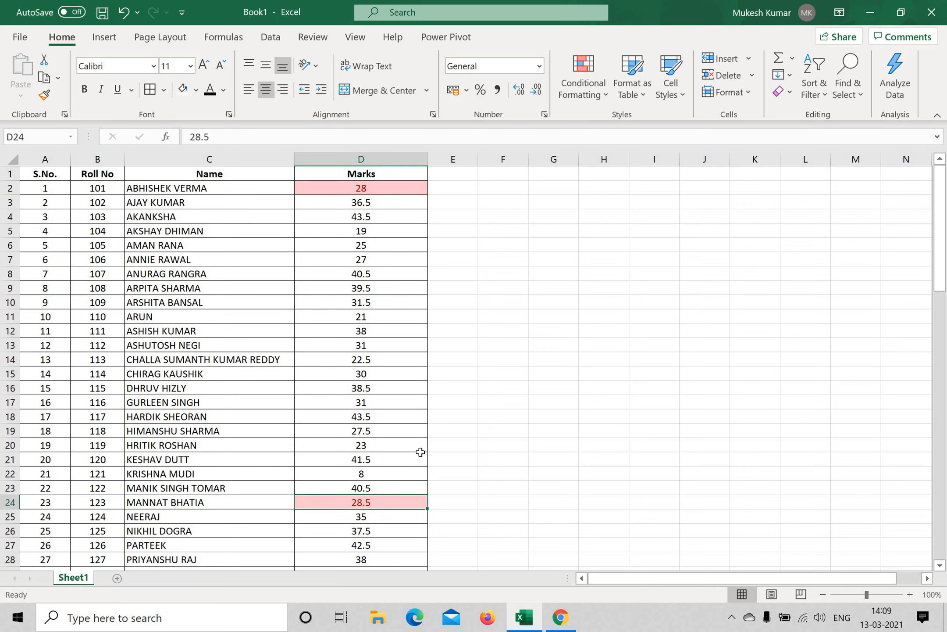
# Step: Add a second Text That Contains rule for 40 to the Marks column with Light Red Fill with Dark Red Text and inspect the matching cells
pyautogui.click(381, 157)
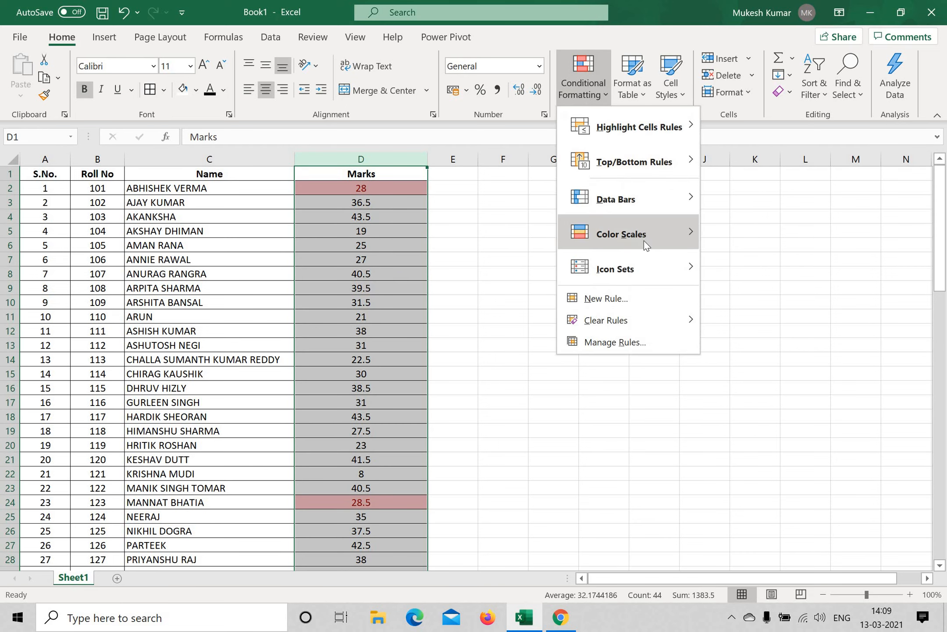
pyautogui.moveTo(677, 130)
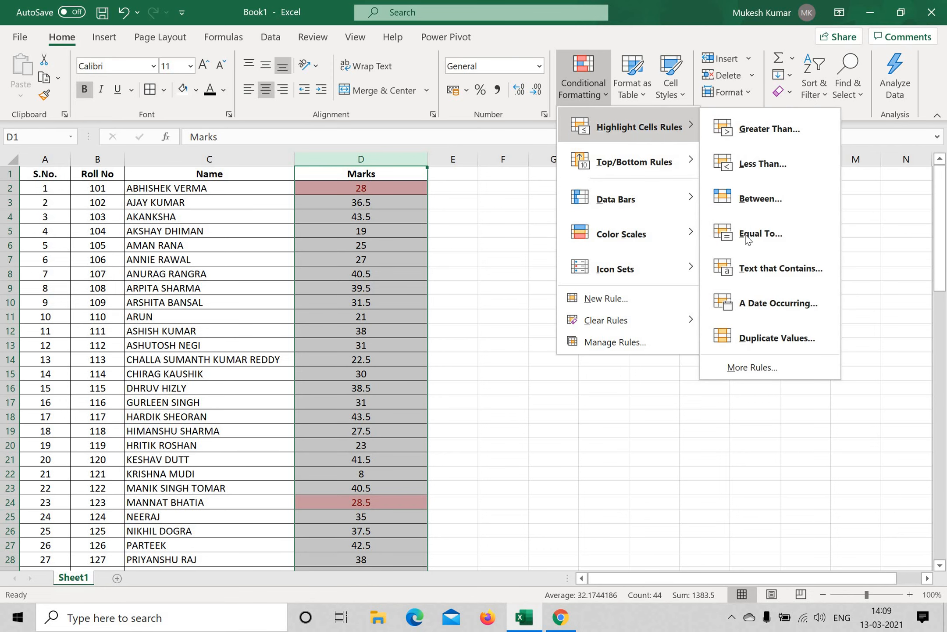
pyautogui.click(769, 270)
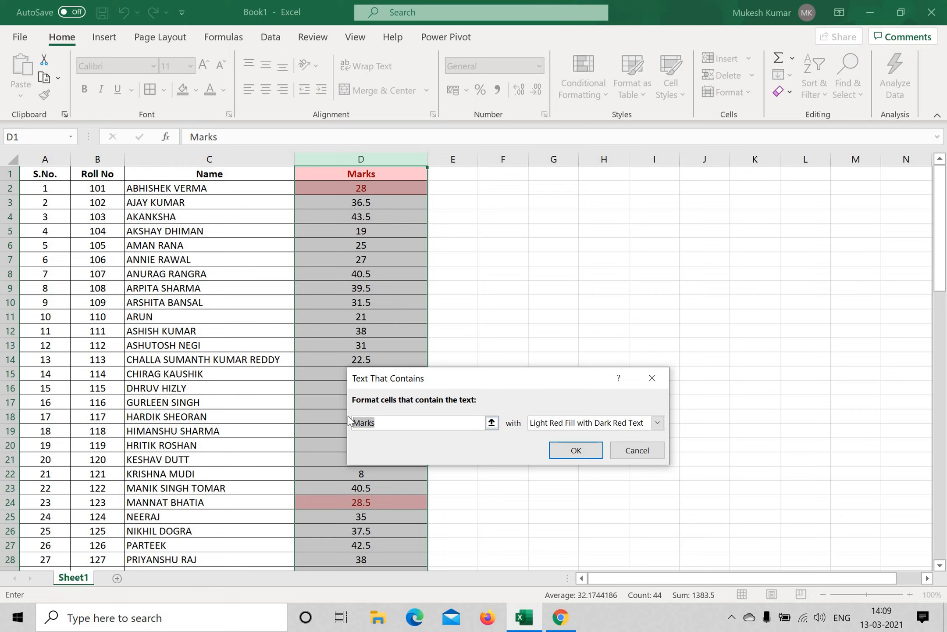
pyautogui.write('40')
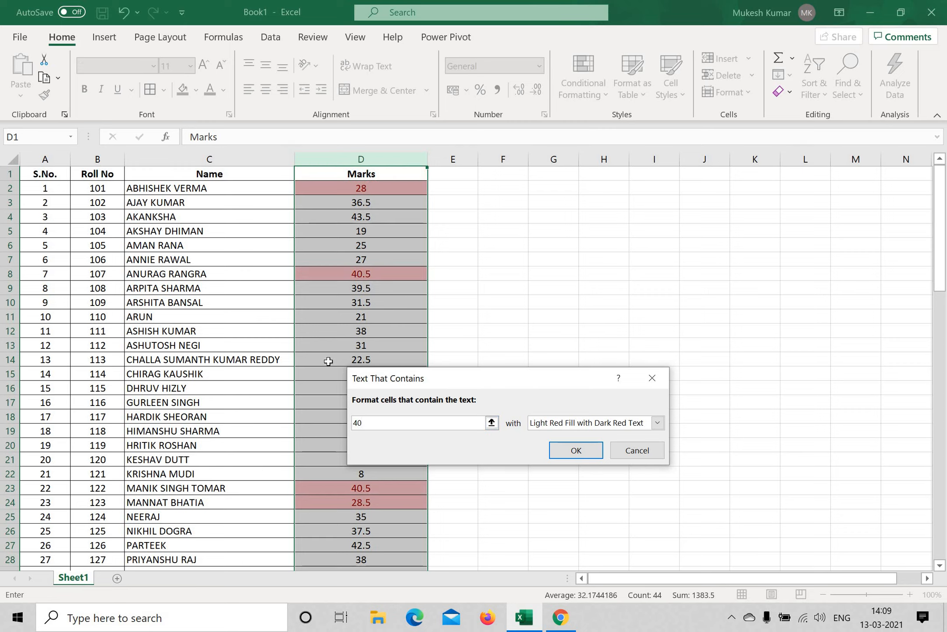
pyautogui.click(571, 451)
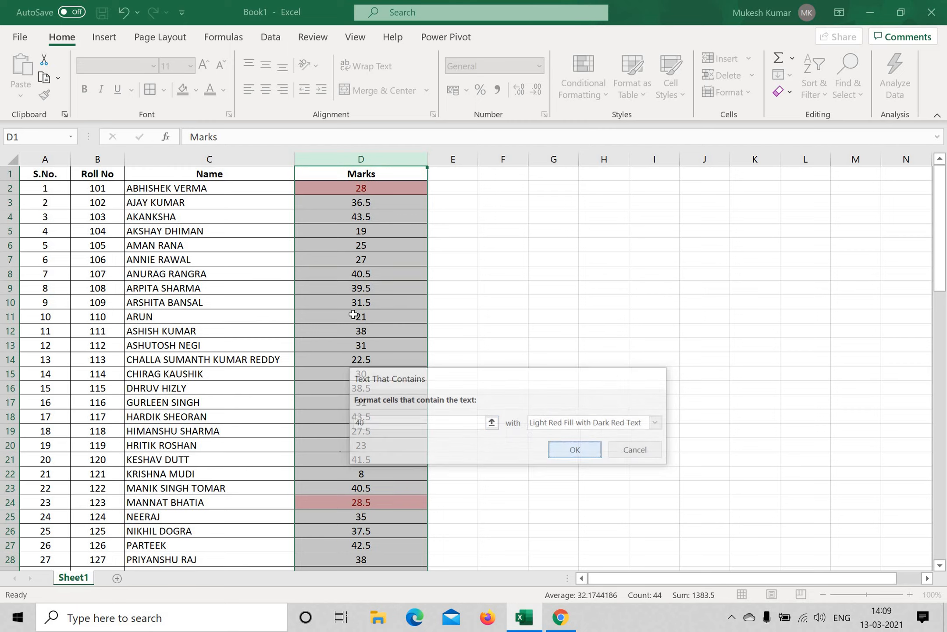
pyautogui.scroll(-8, 402, 339)
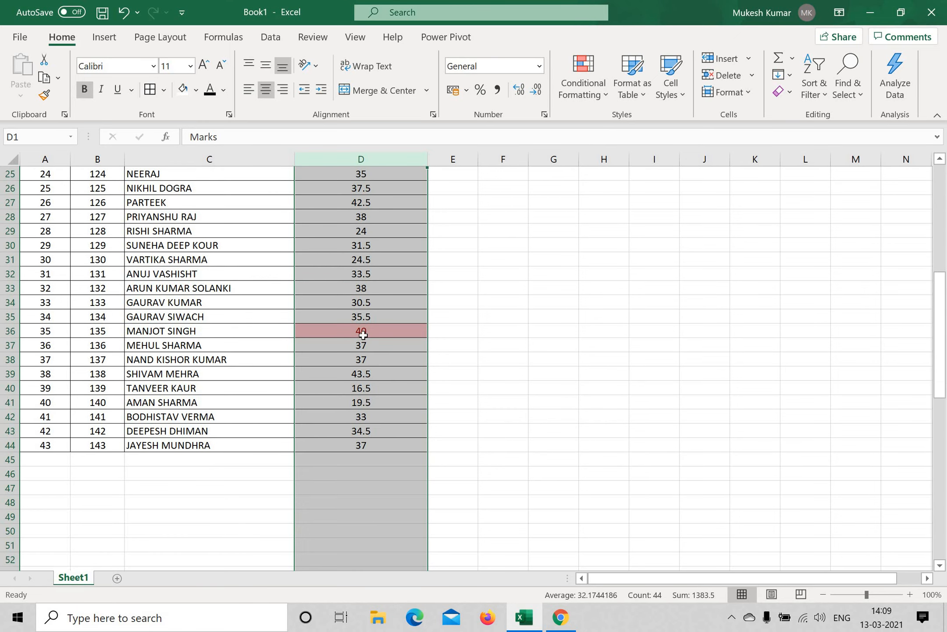
pyautogui.click(368, 337)
pyautogui.scroll(8, 381, 268)
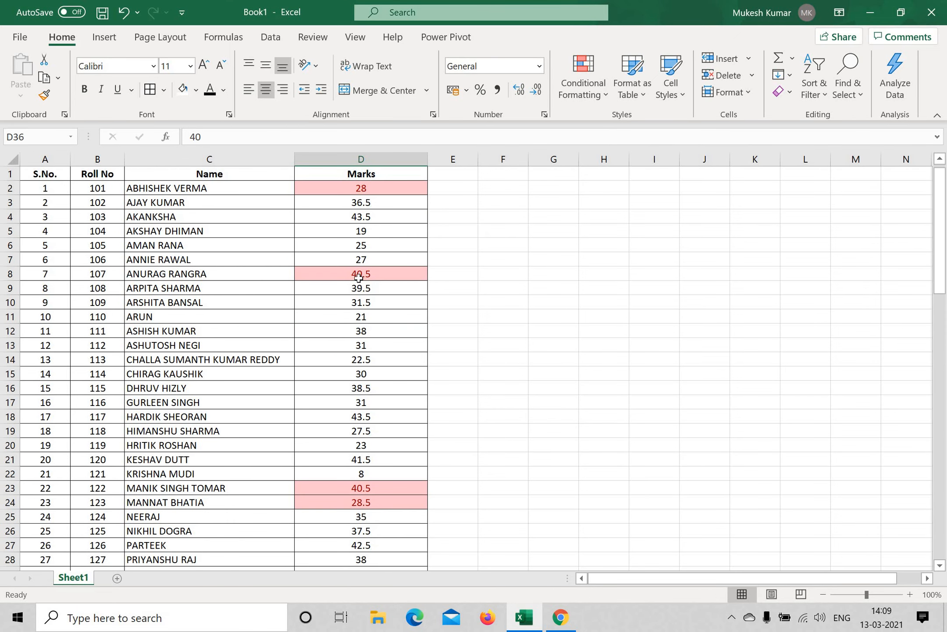
pyautogui.click(359, 278)
pyautogui.click(373, 490)
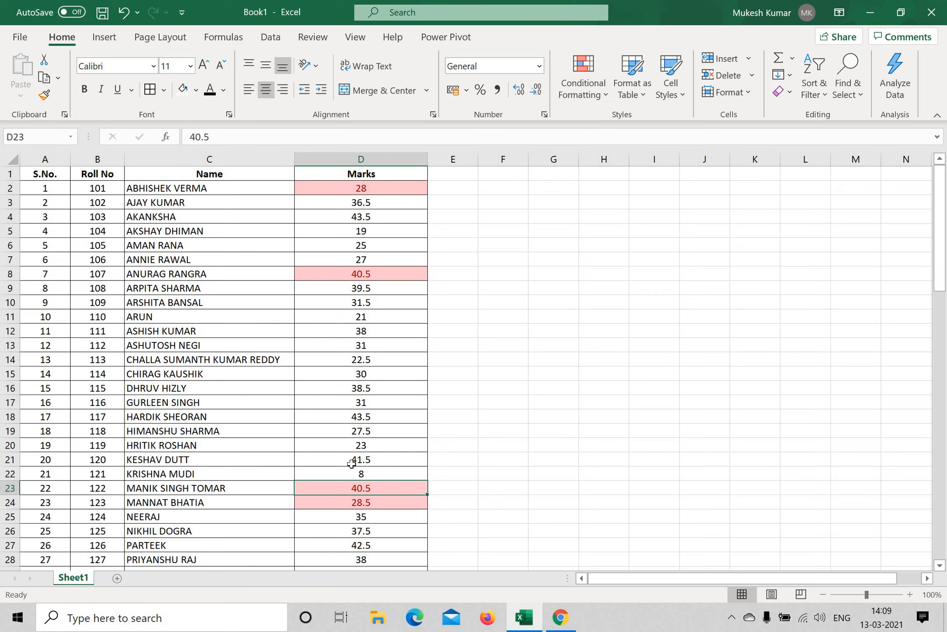
# Step: Clear both Text That Contains rules from the entire Marks column
pyautogui.click(381, 160)
pyautogui.click(595, 94)
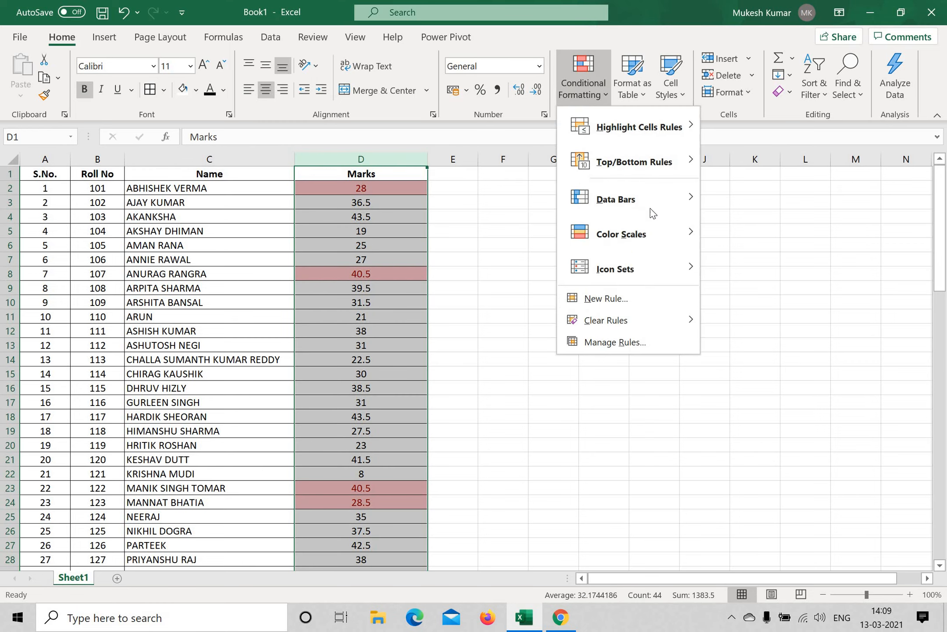
pyautogui.moveTo(649, 320)
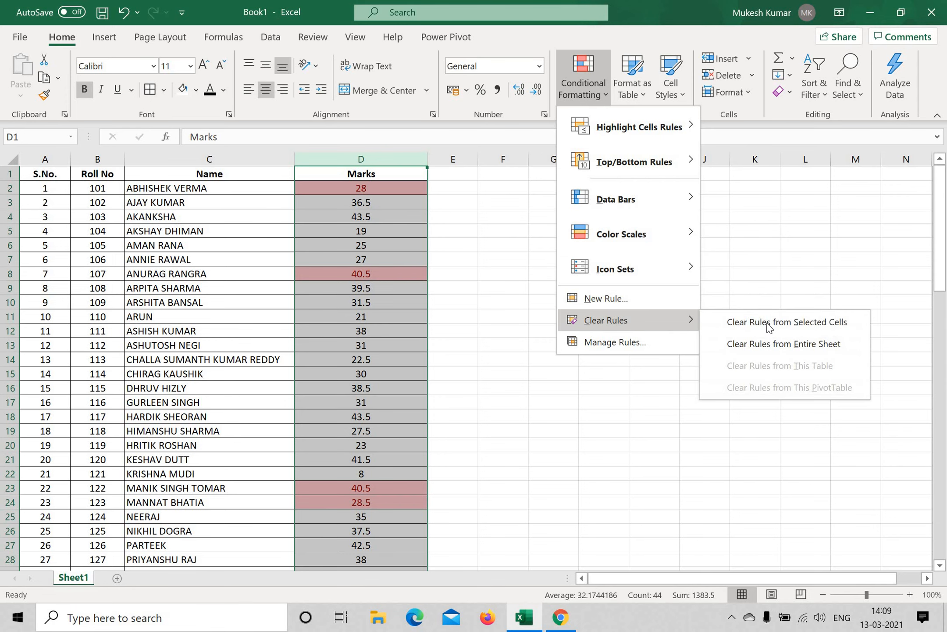
pyautogui.click(767, 323)
# Step: Review the period options of the A Date Occurring rule for the Marks column, closing it without applying a rule
pyautogui.click(602, 94)
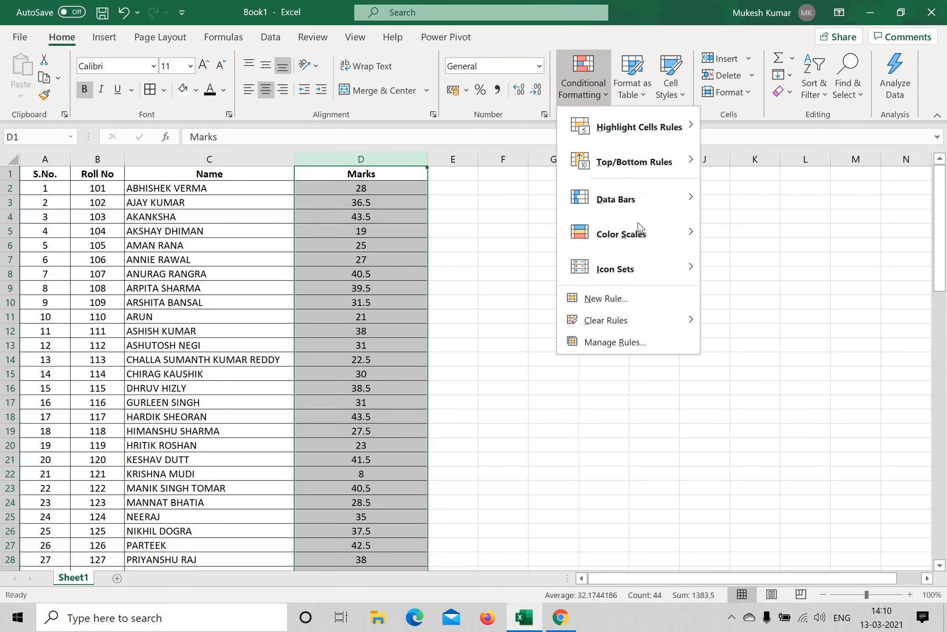
pyautogui.moveTo(671, 129)
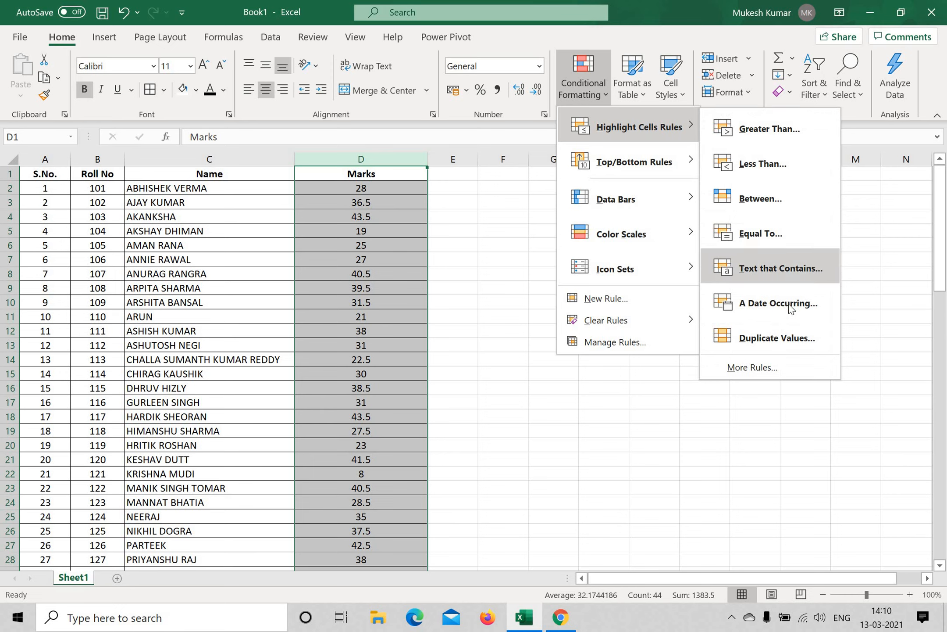
pyautogui.click(708, 305)
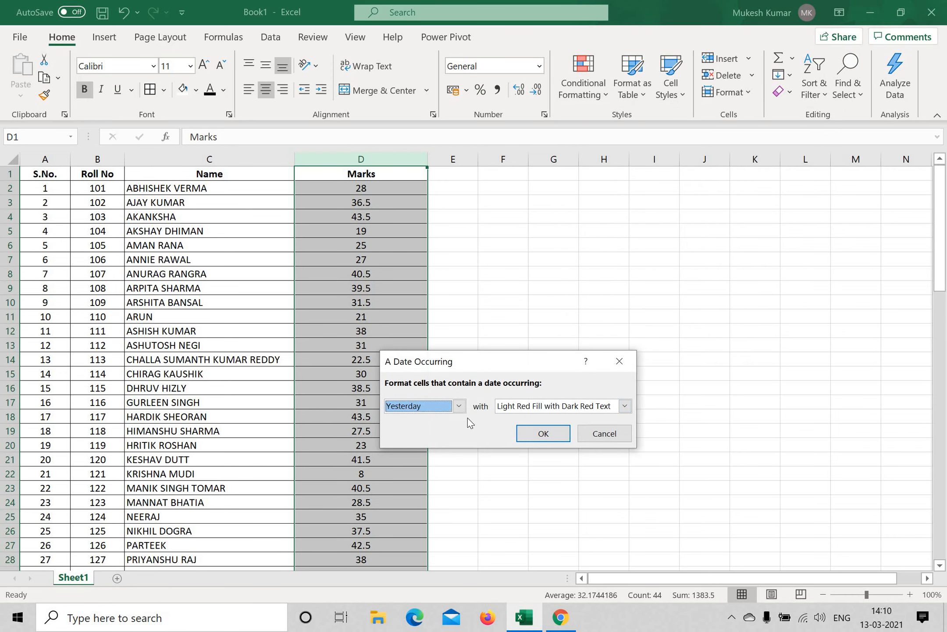
pyautogui.click(458, 405)
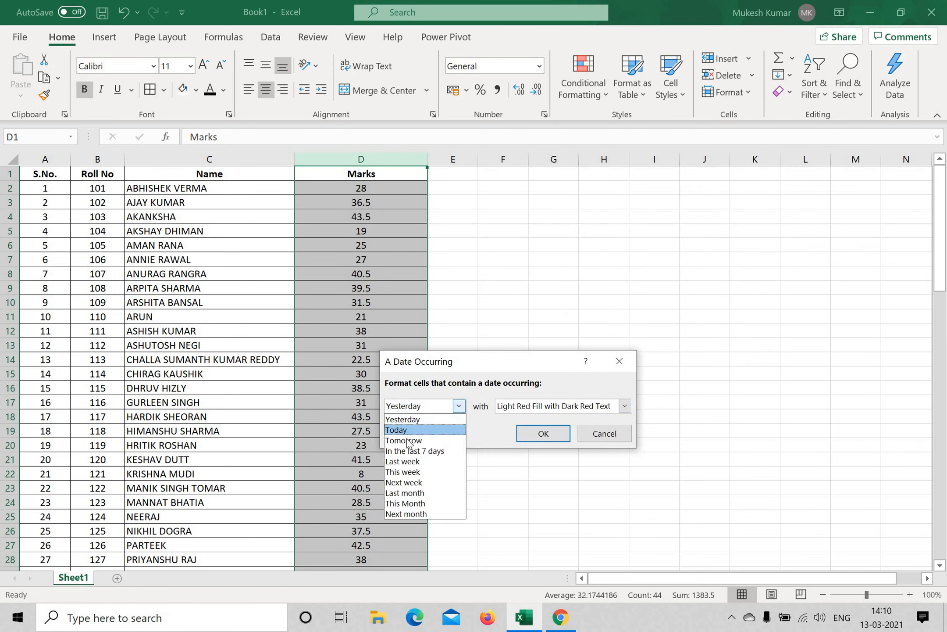
pyautogui.press('Down')
pyautogui.press('Down')
pyautogui.press('Down')
pyautogui.press('Down')
pyautogui.press('Down')
pyautogui.press('Down')
pyautogui.press('Down')
pyautogui.press('Down')
pyautogui.press('Down')
pyautogui.click(619, 361)
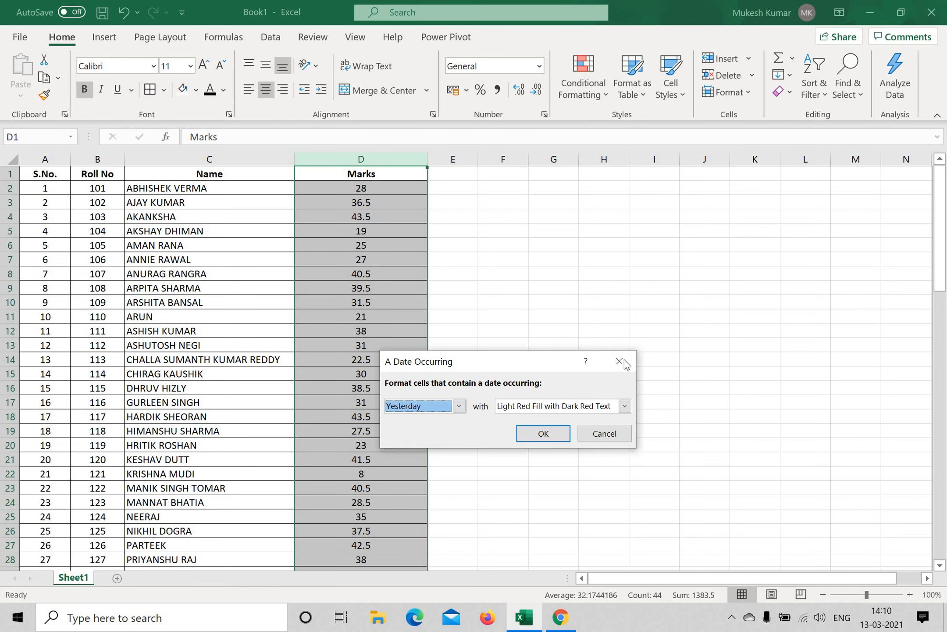
# Step: Highlight duplicate values in the Marks column with Light Red Fill with Dark Red Text and check the highlighted cells down the column
pyautogui.click(584, 83)
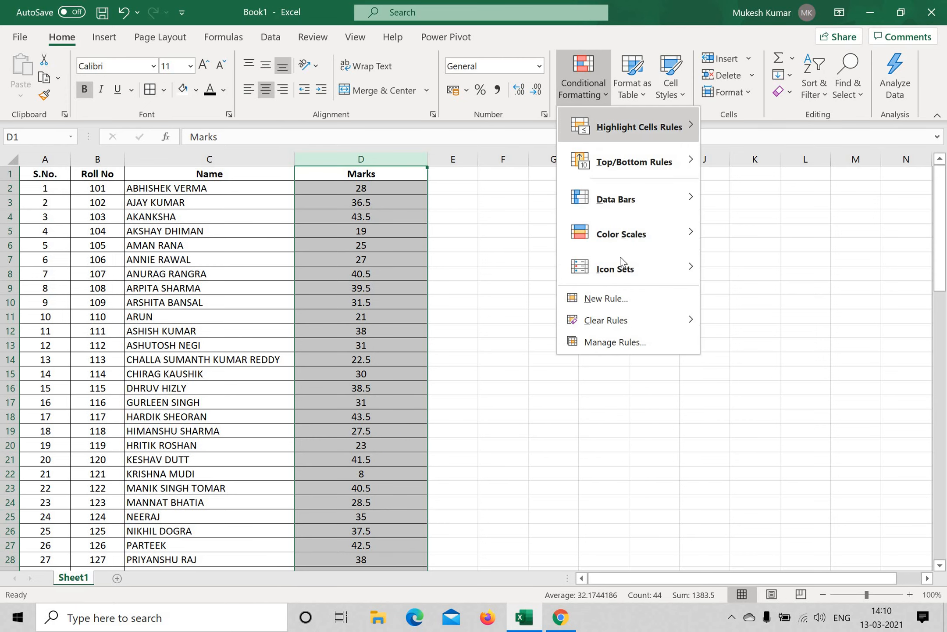
pyautogui.moveTo(680, 132)
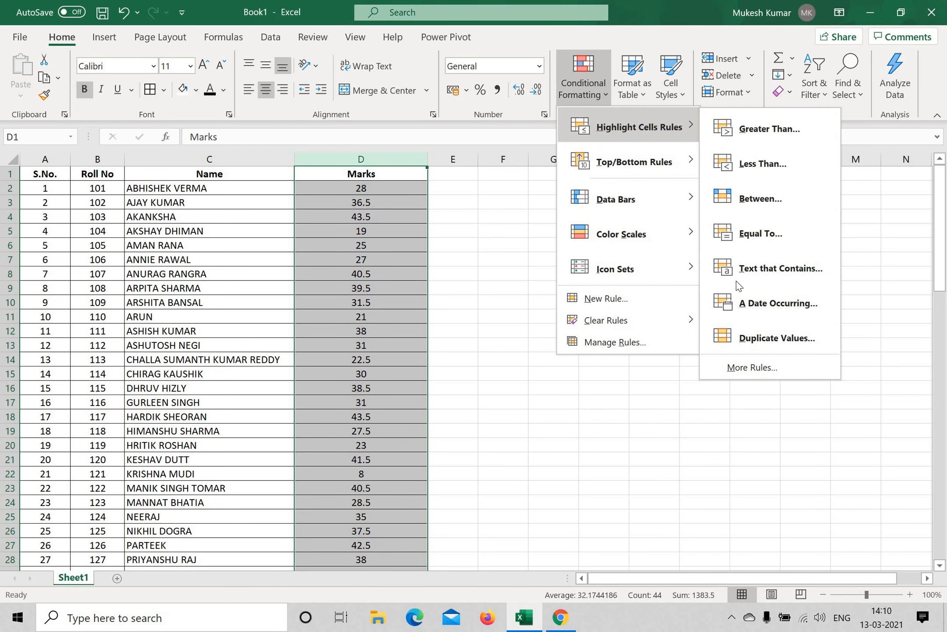
pyautogui.click(748, 340)
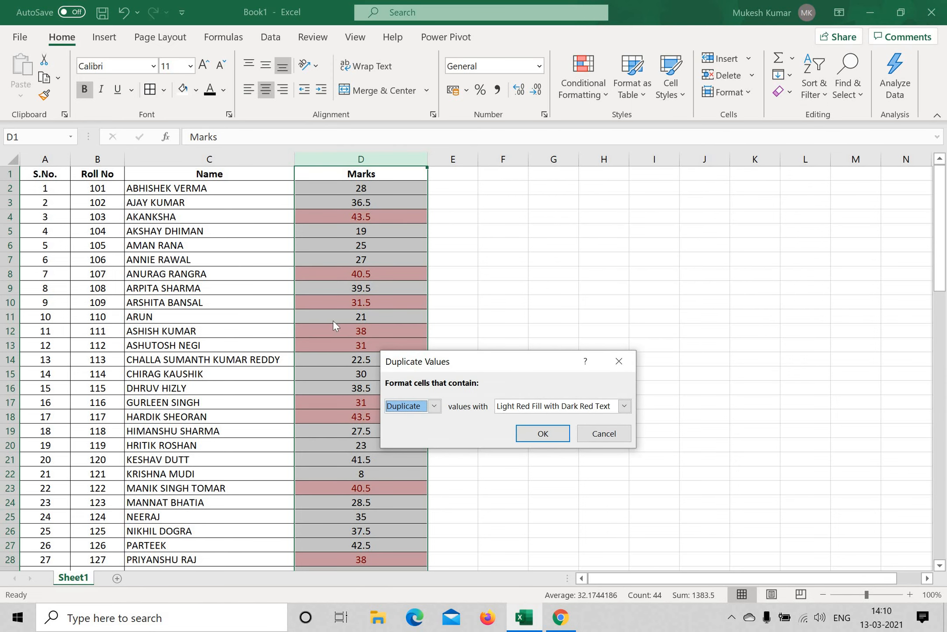
pyautogui.click(543, 433)
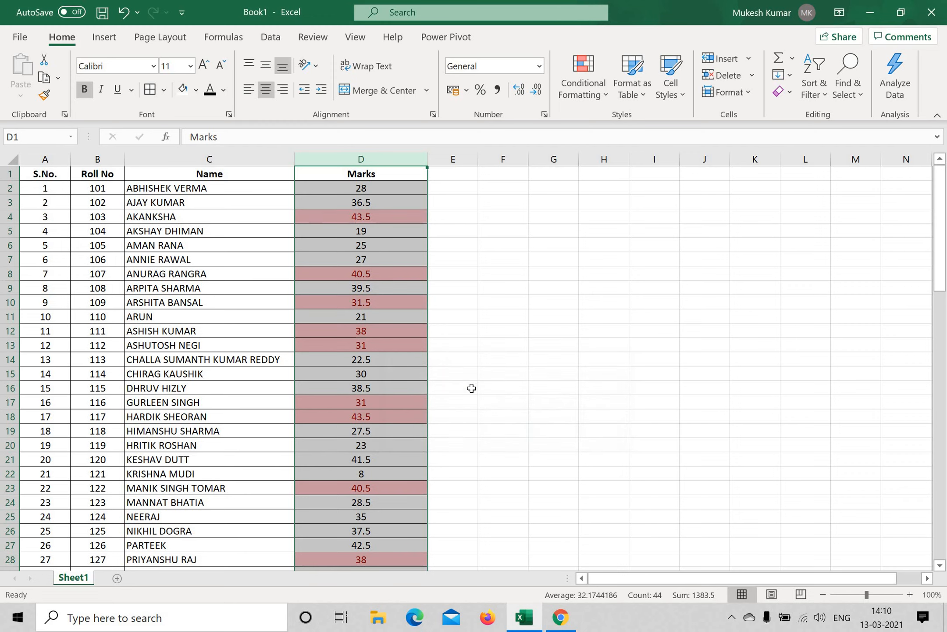
pyautogui.scroll(-5, 465, 409)
pyautogui.scroll(-4, 364, 416)
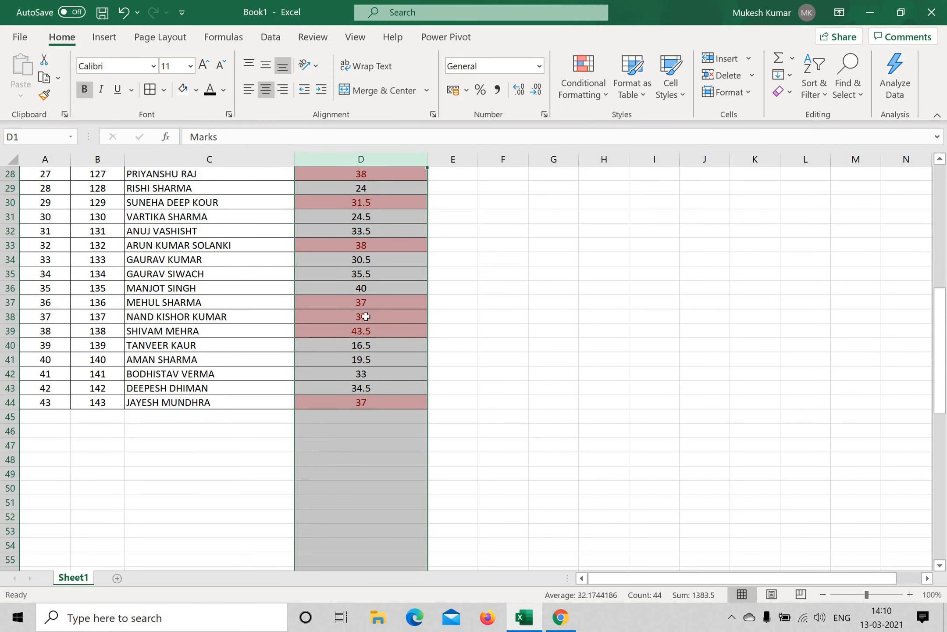
pyautogui.scroll(2, 390, 315)
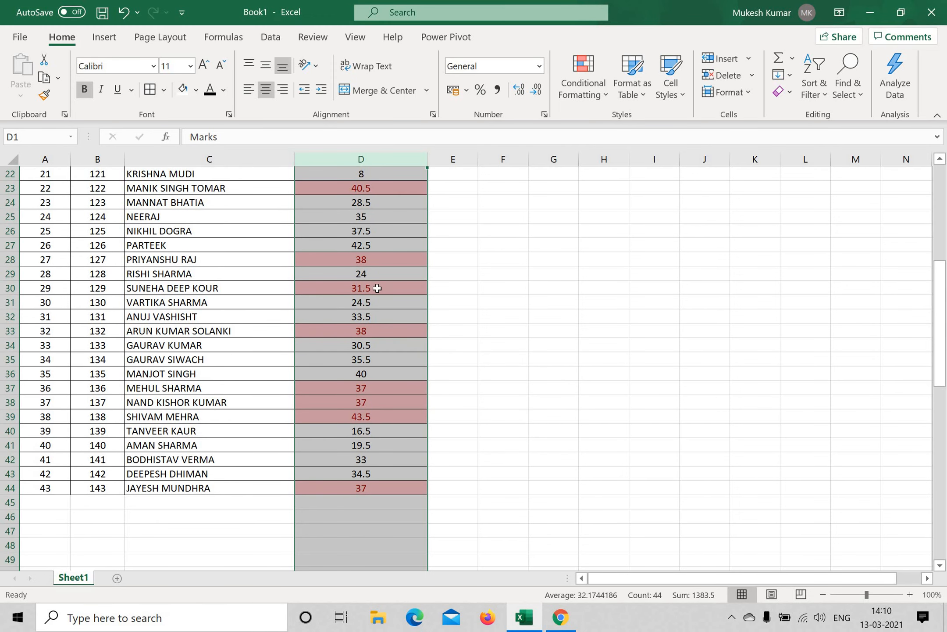
pyautogui.scroll(3, 383, 311)
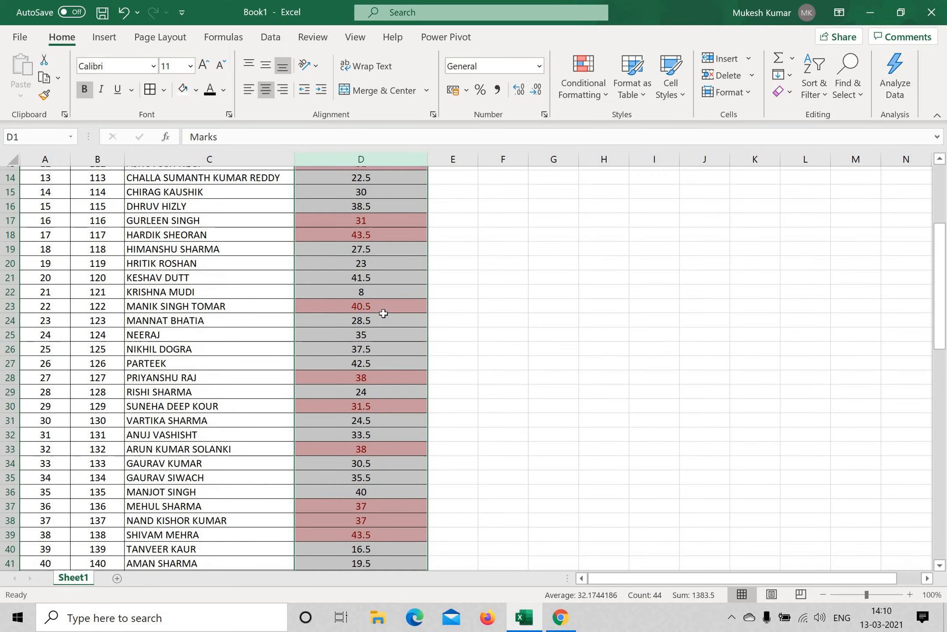
pyautogui.scroll(2, 387, 280)
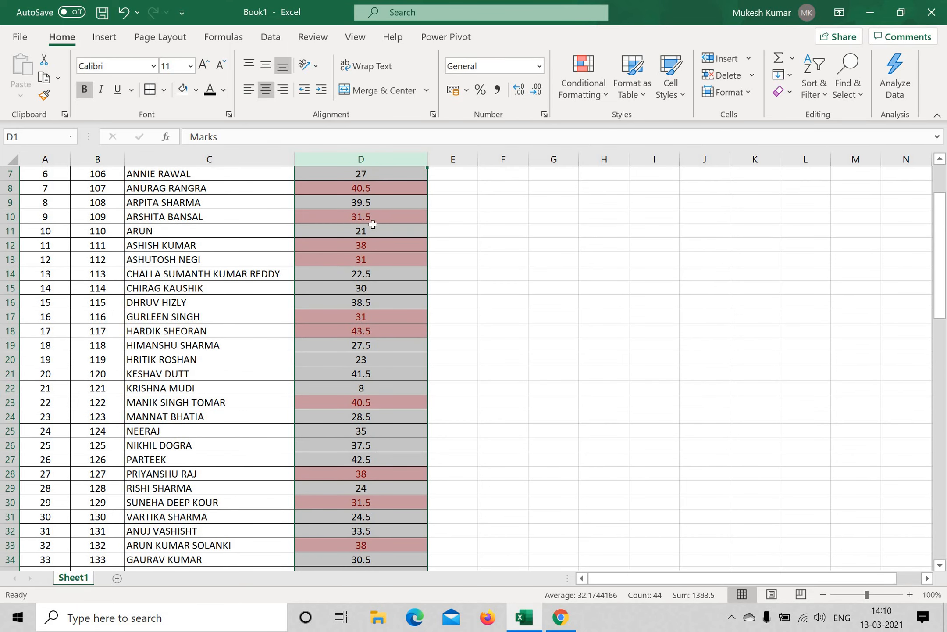
pyautogui.scroll(2, 420, 306)
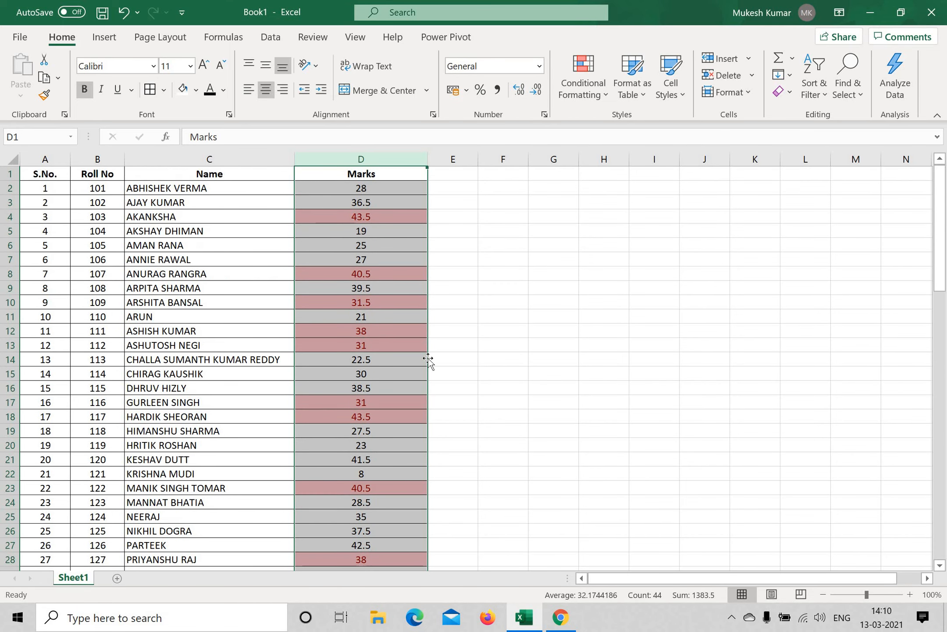
pyautogui.scroll(-8, 425, 360)
pyautogui.scroll(8, 366, 316)
# Step: Clear the duplicates rule from the Marks column and highlight its unique values with Light Red Fill with Dark Red Text
pyautogui.click(593, 98)
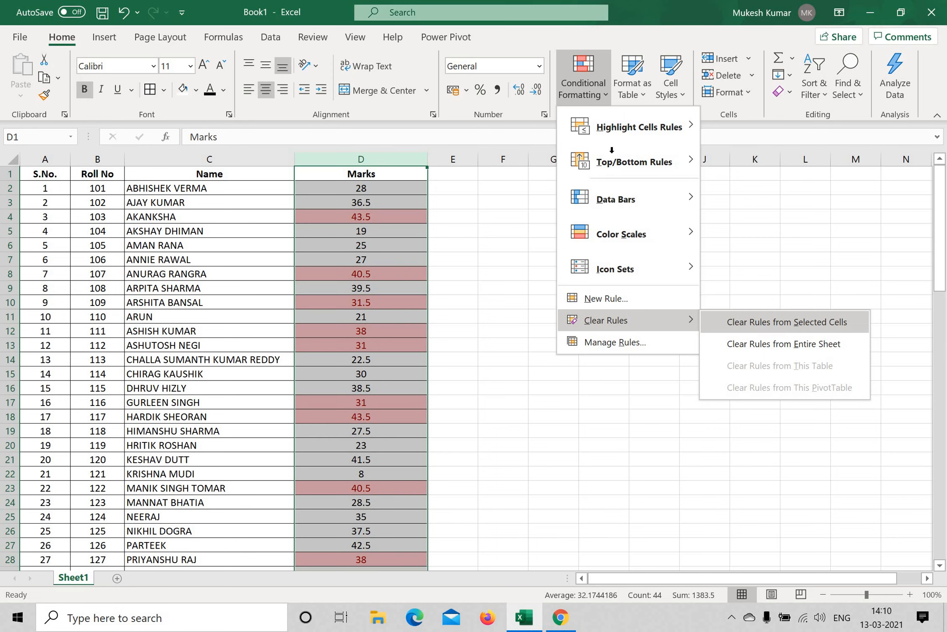
pyautogui.press('s')
pyautogui.click(594, 97)
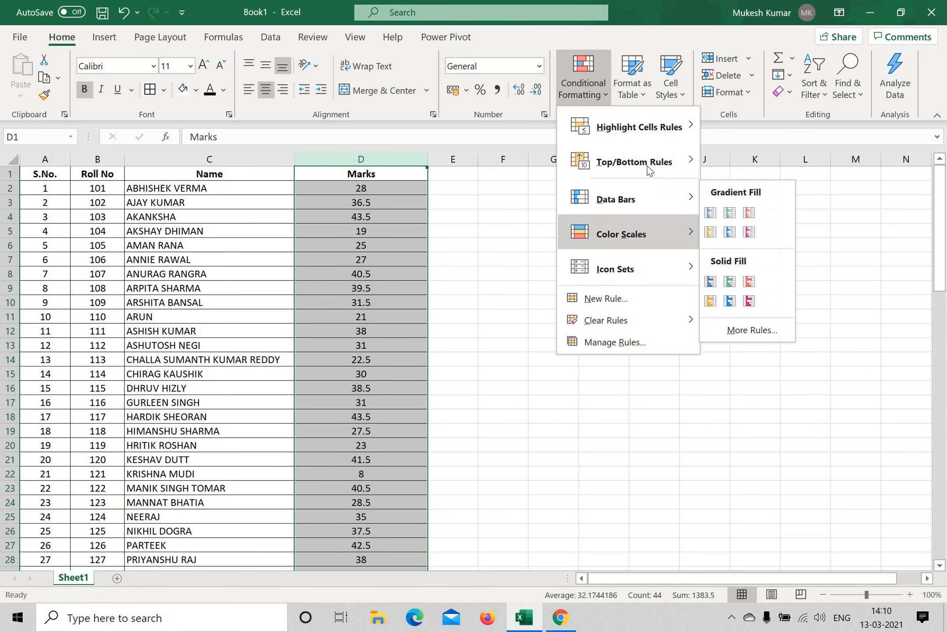
pyautogui.moveTo(669, 126)
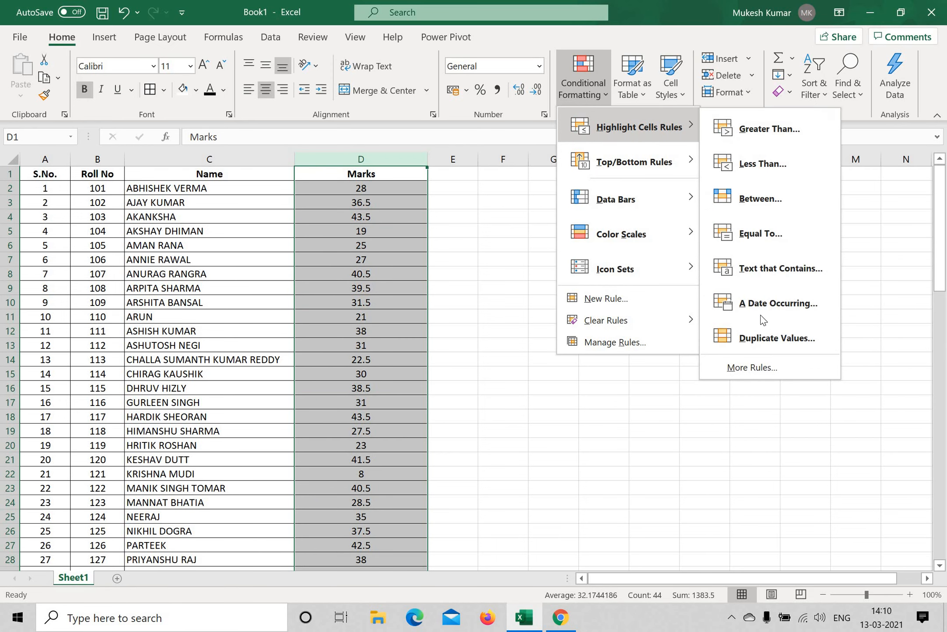
pyautogui.click(772, 337)
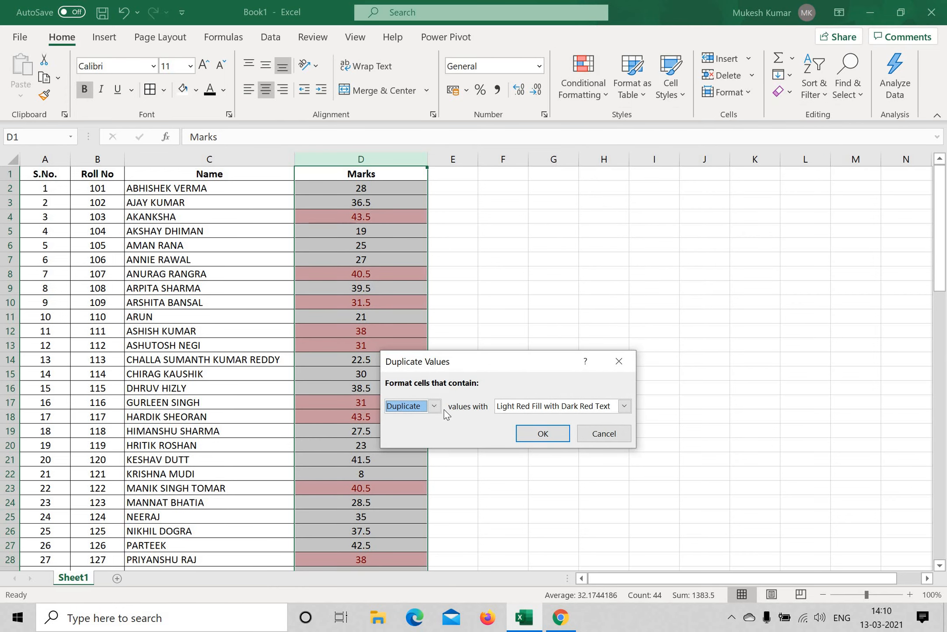
pyautogui.click(435, 406)
pyautogui.click(410, 430)
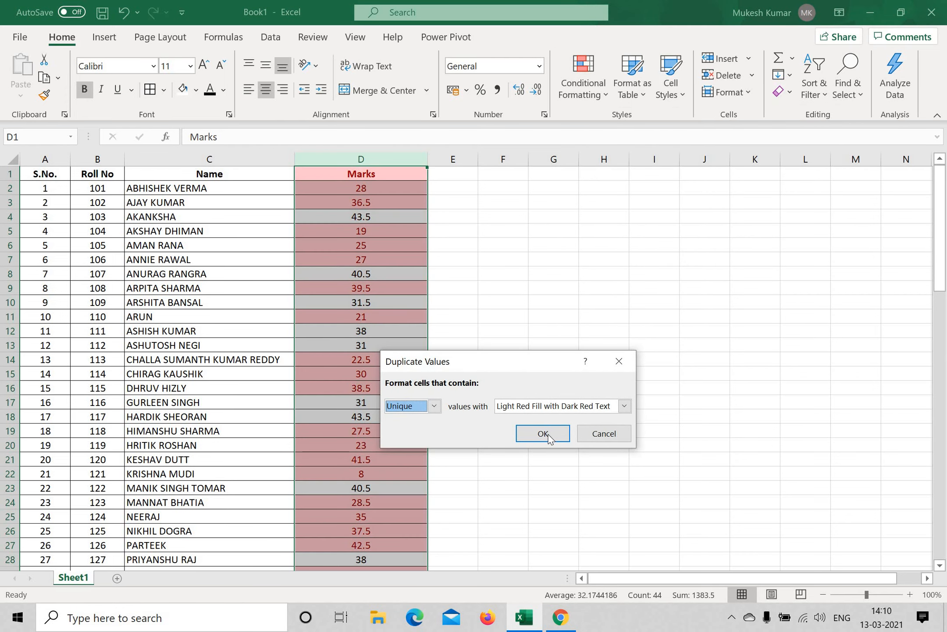
pyautogui.click(544, 434)
# Step: Examine the highlighted unique marks down the whole column, including cells D5, D2 and D3
pyautogui.scroll(-12, 374, 296)
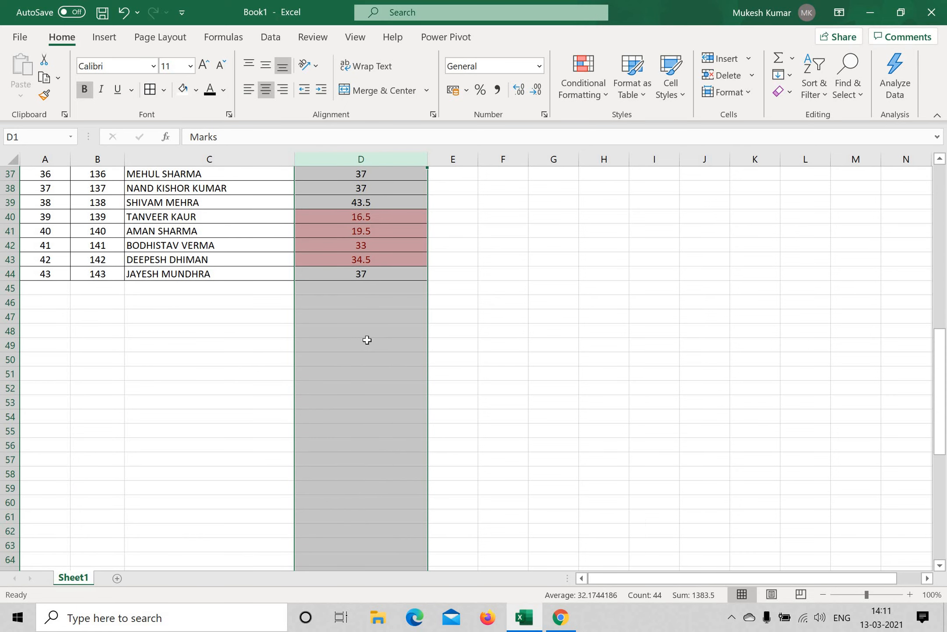
pyautogui.scroll(8, 370, 317)
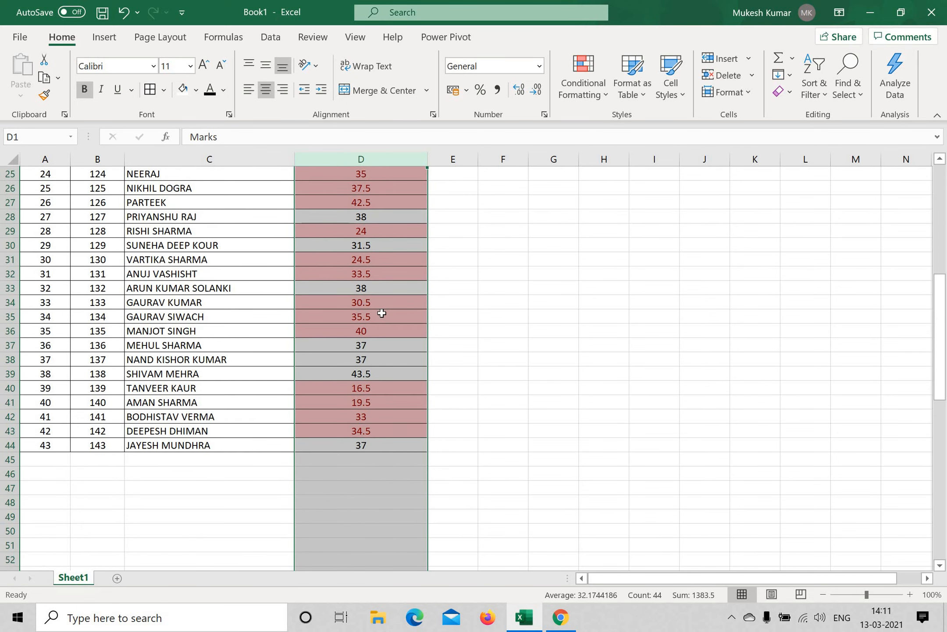
pyautogui.scroll(4, 382, 313)
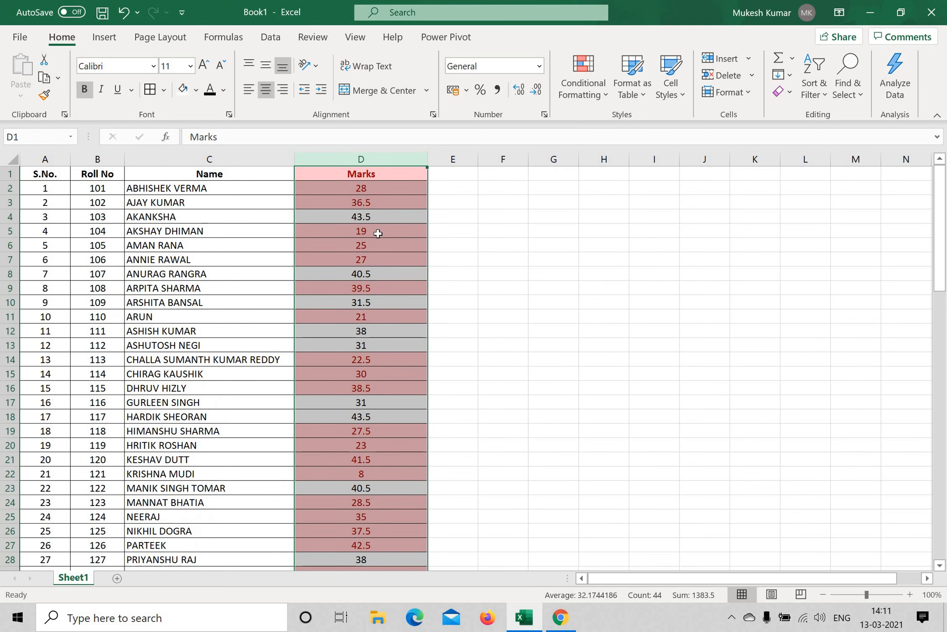
pyautogui.click(379, 232)
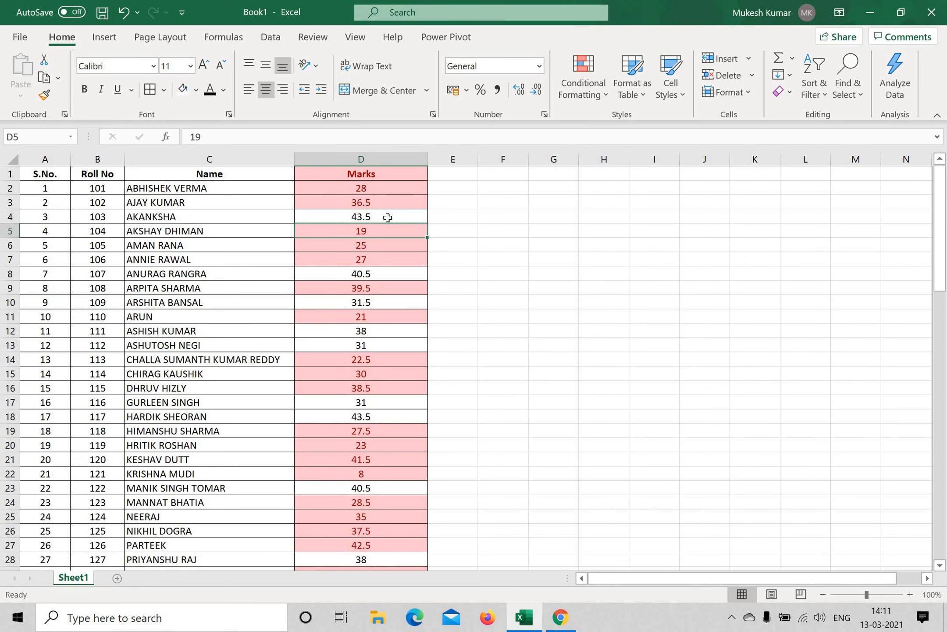
pyautogui.click(380, 190)
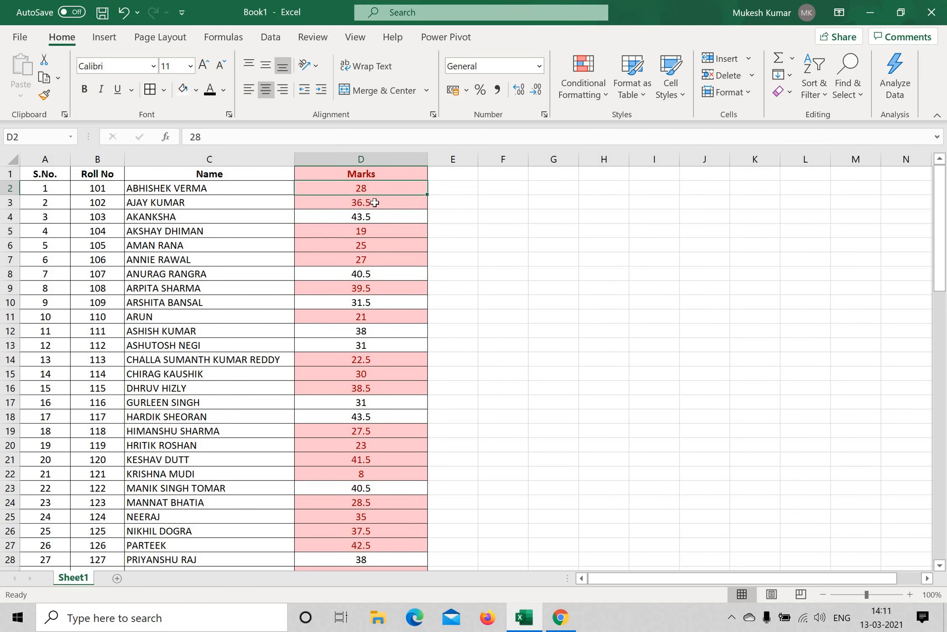
pyautogui.click(375, 203)
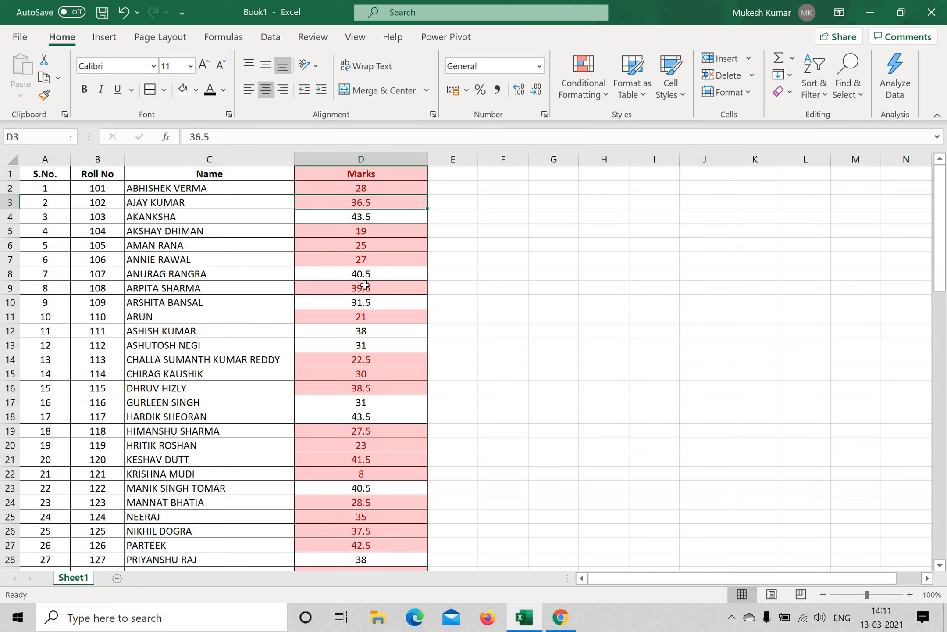
# Step: Select the entire Marks column and clear its unique values rule
pyautogui.click(395, 158)
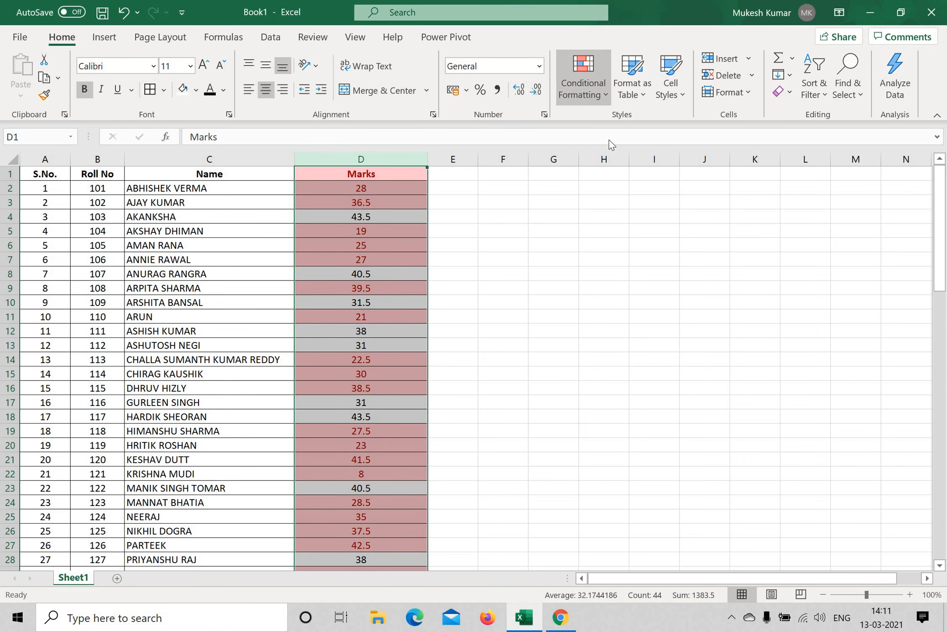
pyautogui.click(583, 84)
pyautogui.moveTo(631, 320)
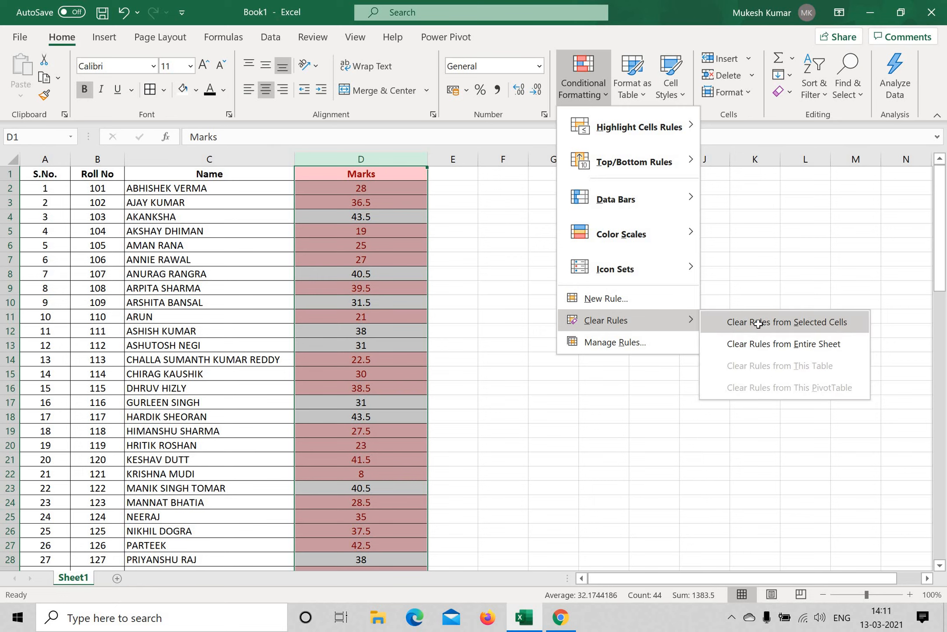
pyautogui.click(759, 322)
# Step: Apply a Top 10 Items rule to the Marks column, formatting the top 10 marks with Green Fill with Dark Green Text
pyautogui.click(592, 88)
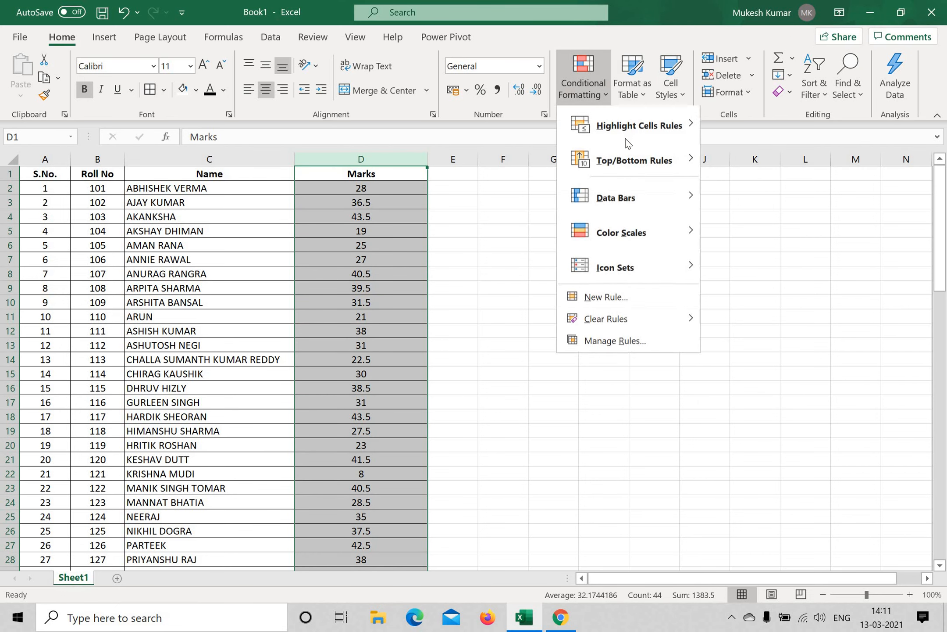
pyautogui.moveTo(642, 126)
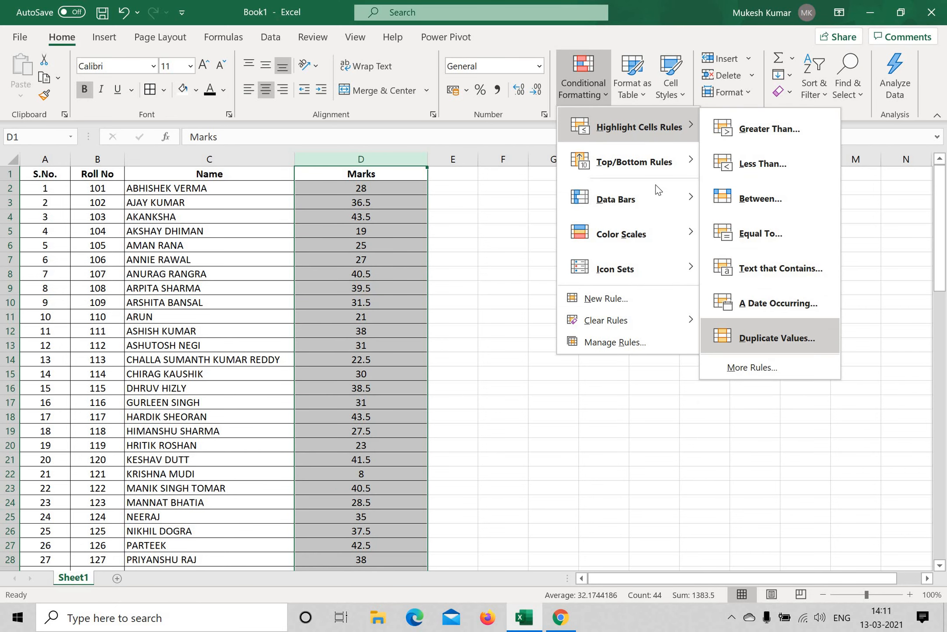
pyautogui.moveTo(689, 163)
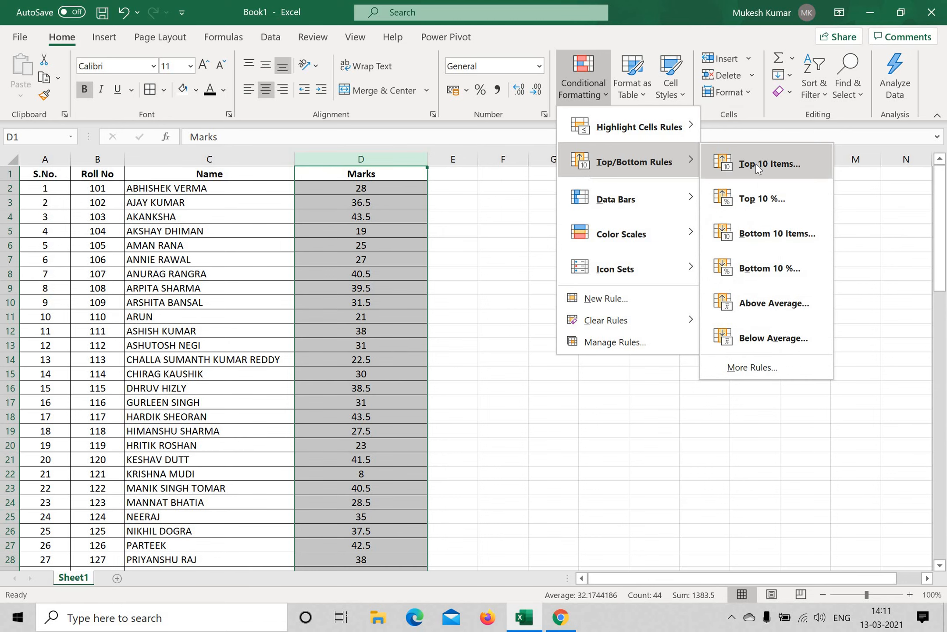
pyautogui.click(758, 169)
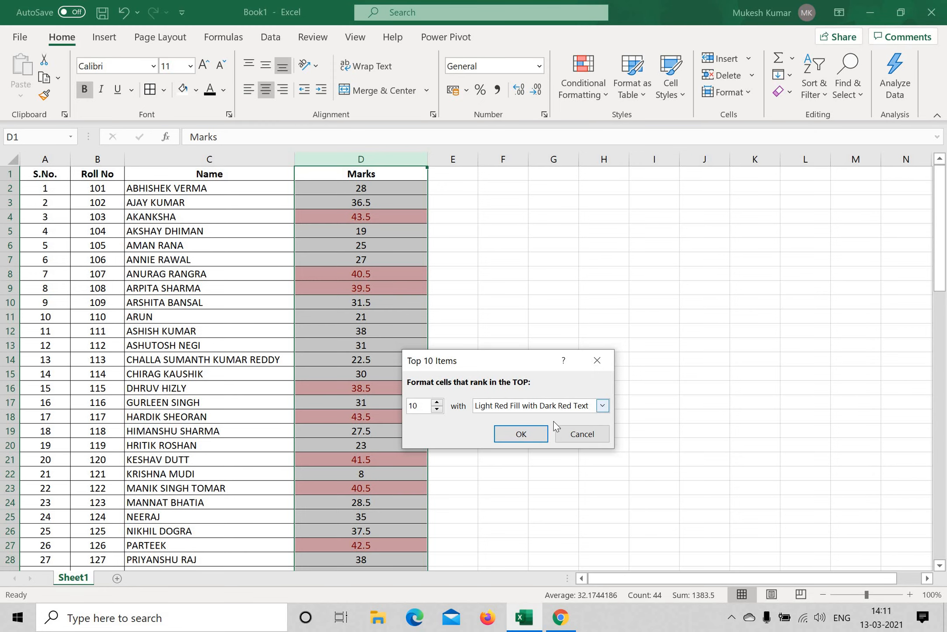
pyautogui.click(602, 405)
pyautogui.click(505, 439)
pyautogui.click(514, 431)
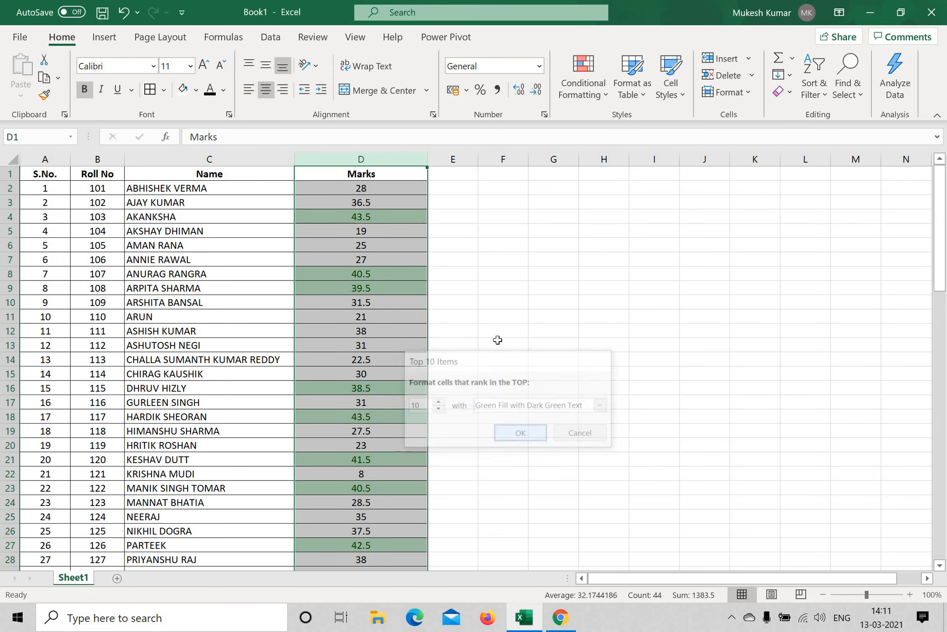
# Step: Examine the highlighted top 10 marks down the column, including cells D4, D8 and D9
pyautogui.scroll(-6, 493, 352)
pyautogui.scroll(-3, 493, 352)
pyautogui.scroll(9, 491, 354)
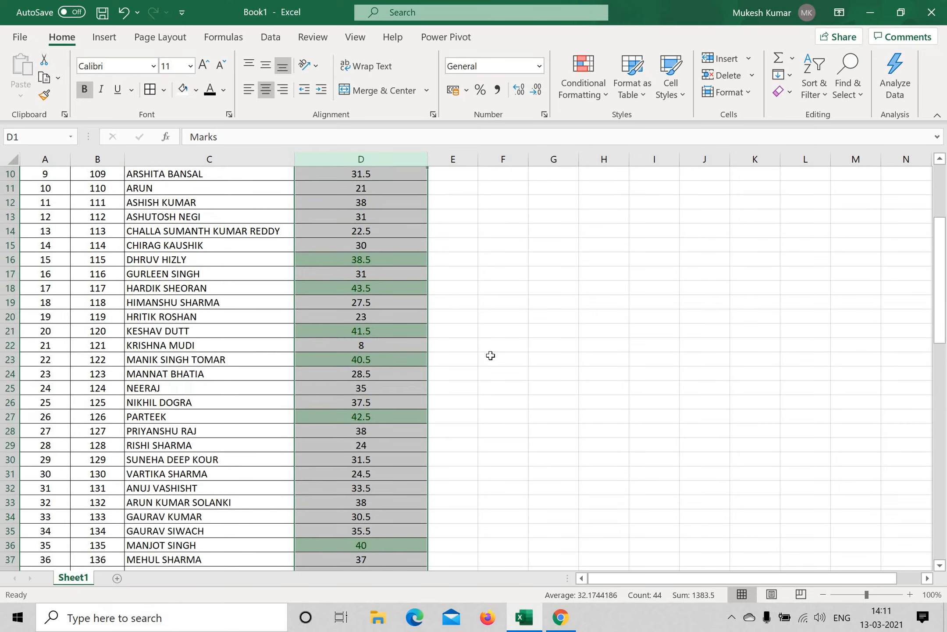
pyautogui.click(387, 219)
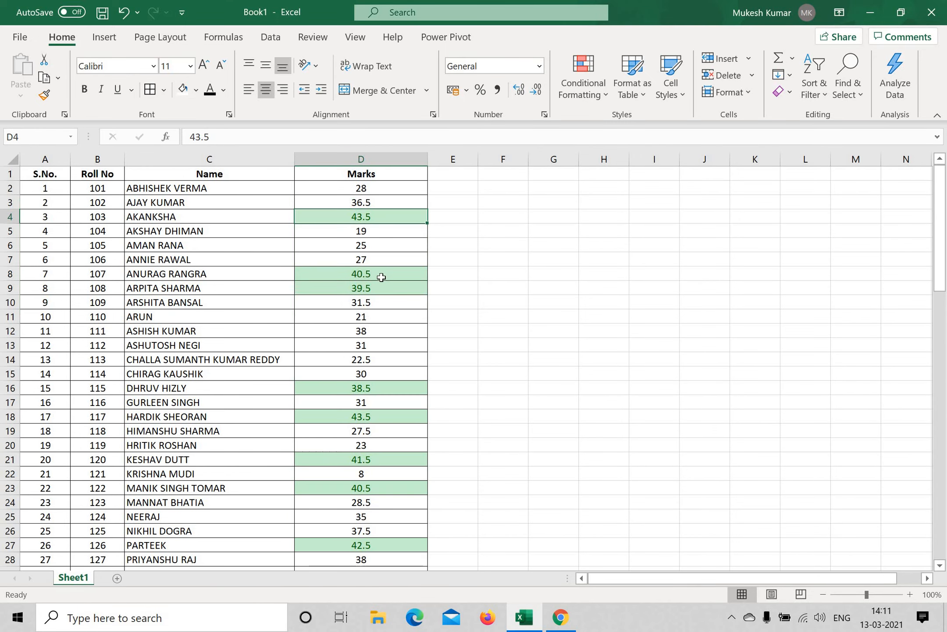
pyautogui.click(381, 275)
pyautogui.press('Down')
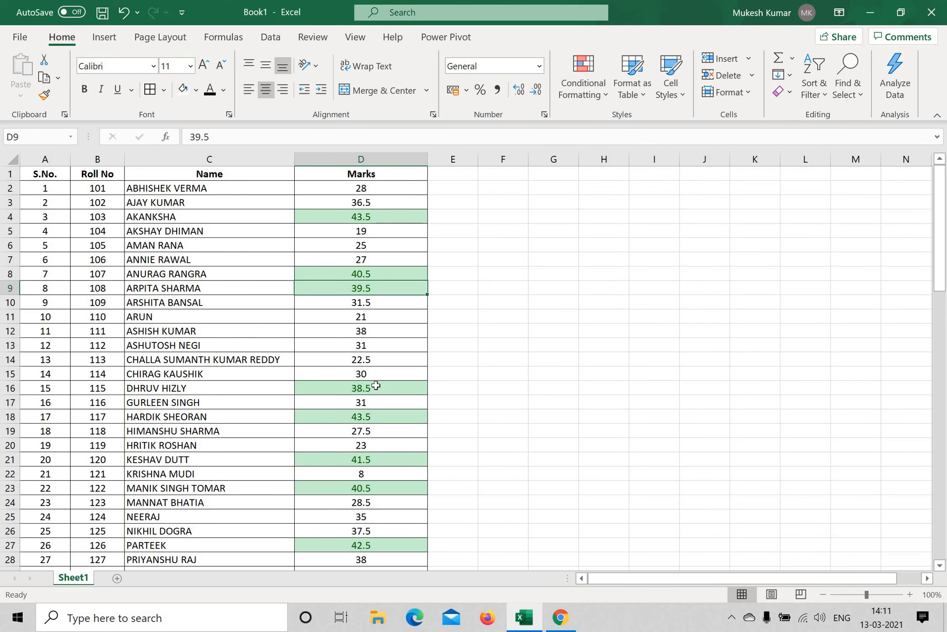
# Step: Examine the remaining top 10 highlights in D16, D18, D27, D36 and D39, and compare the marks in D8, D23 and D4
pyautogui.click(374, 388)
pyautogui.click(375, 416)
pyautogui.click(373, 459)
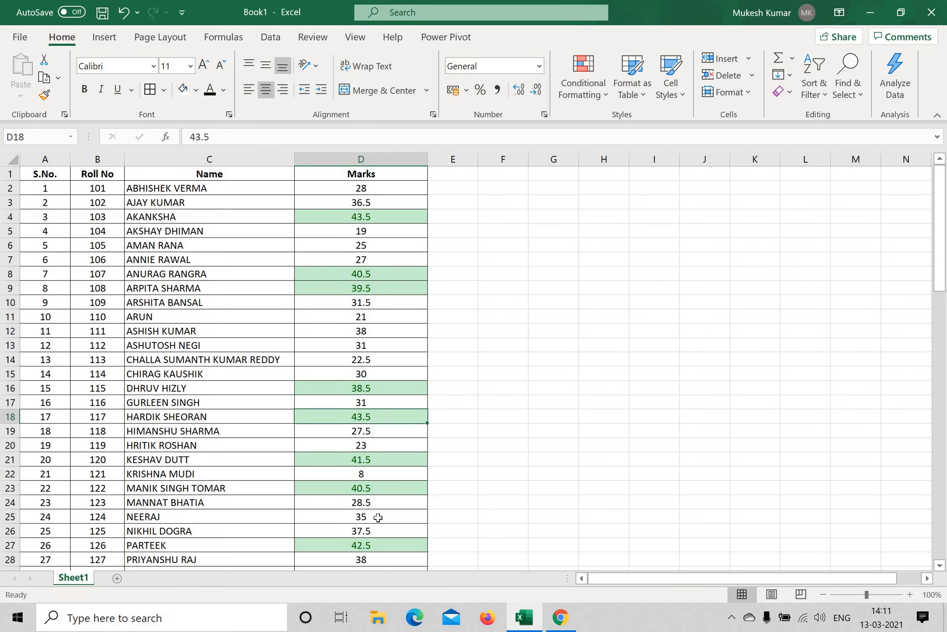
pyautogui.click(377, 543)
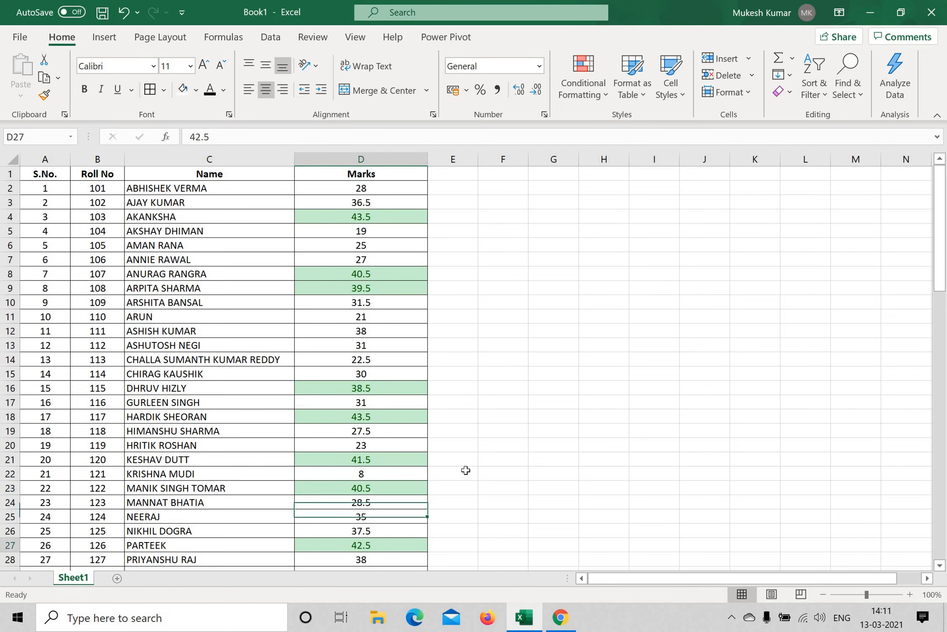
pyautogui.scroll(-3, 465, 468)
pyautogui.scroll(-4, 464, 468)
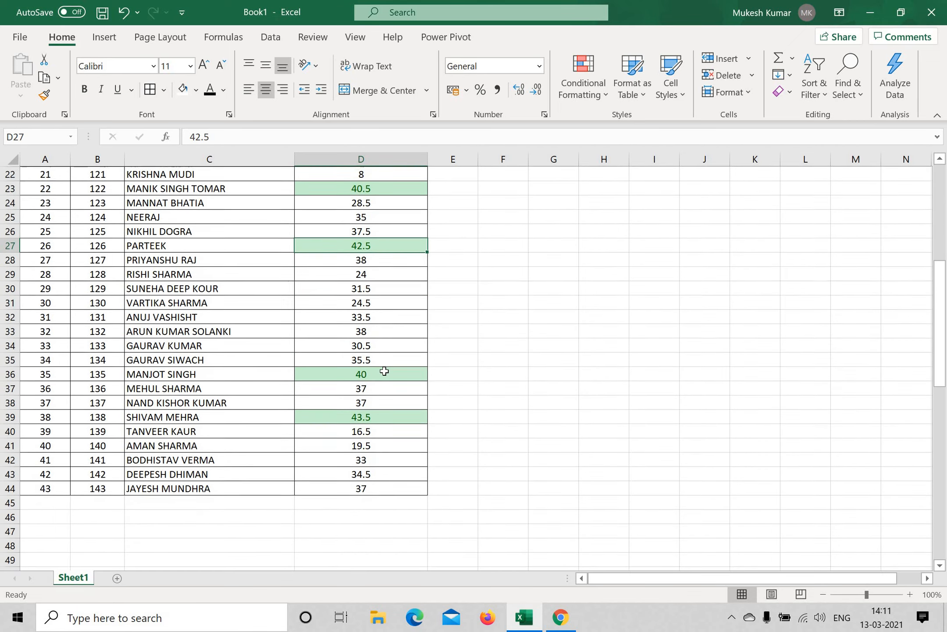
pyautogui.click(383, 373)
pyautogui.click(386, 415)
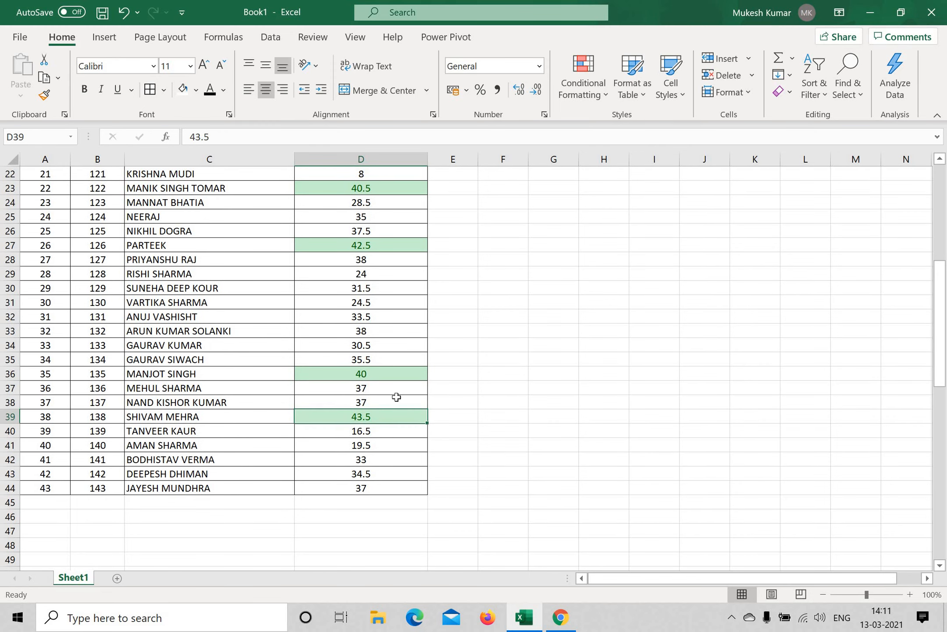
pyautogui.scroll(7, 396, 347)
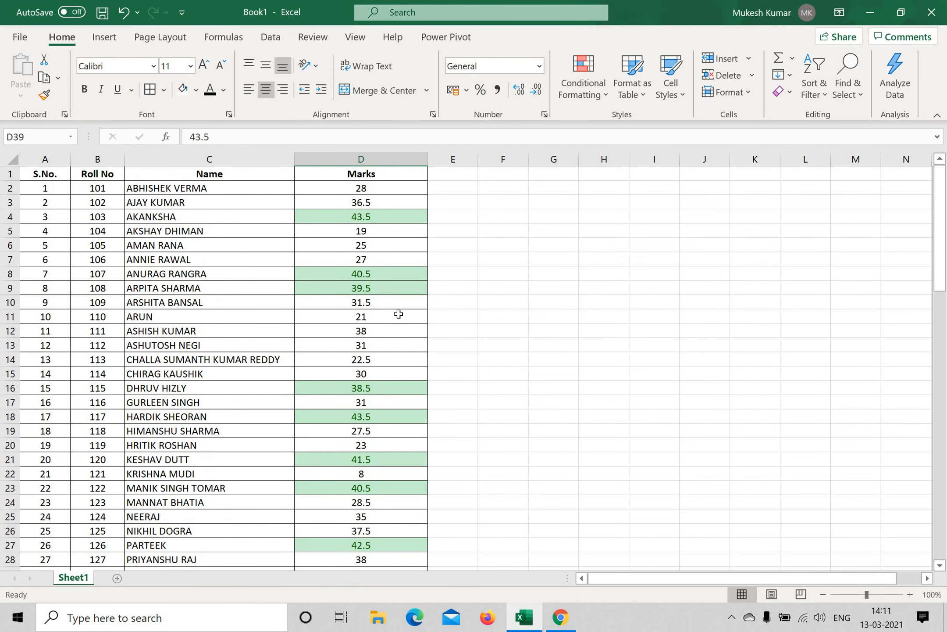
pyautogui.scroll(-1, 398, 314)
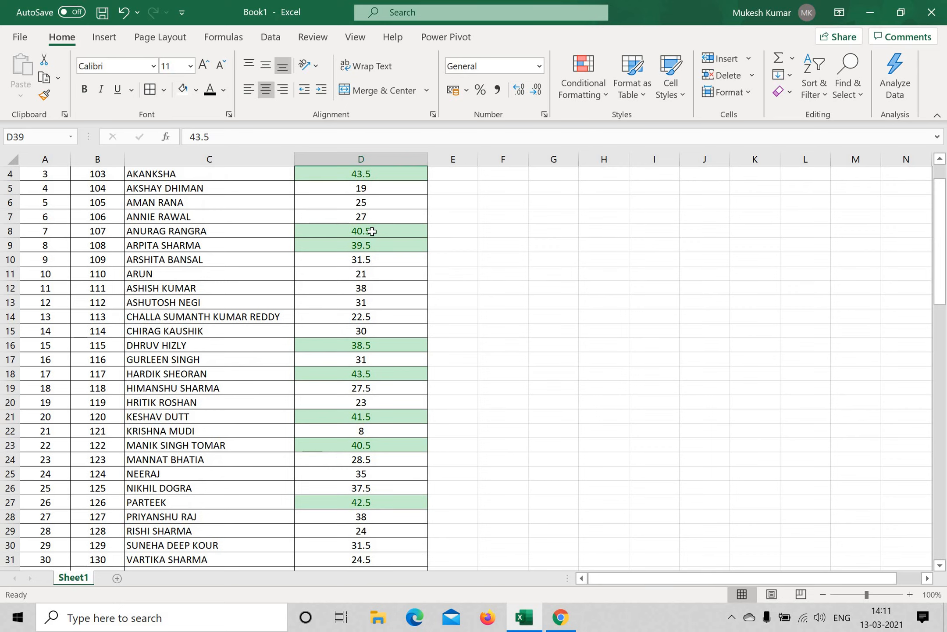
pyautogui.click(372, 232)
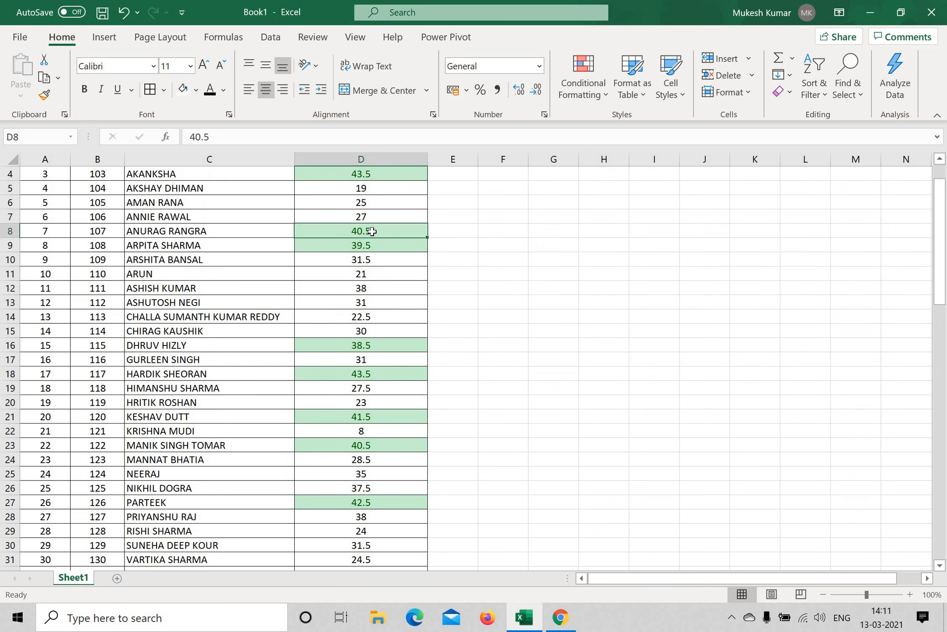
pyautogui.click(370, 446)
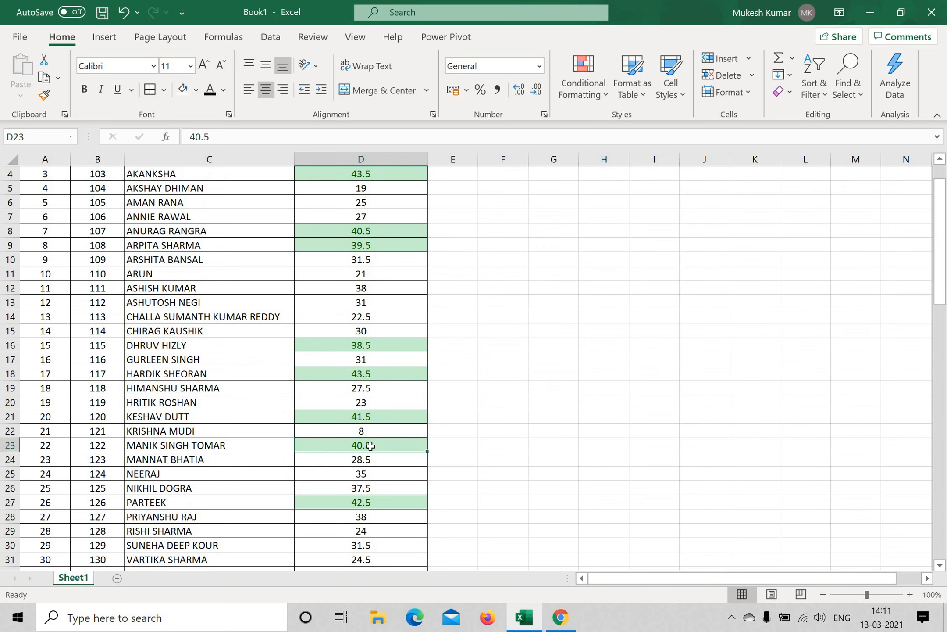
pyautogui.scroll(1, 345, 258)
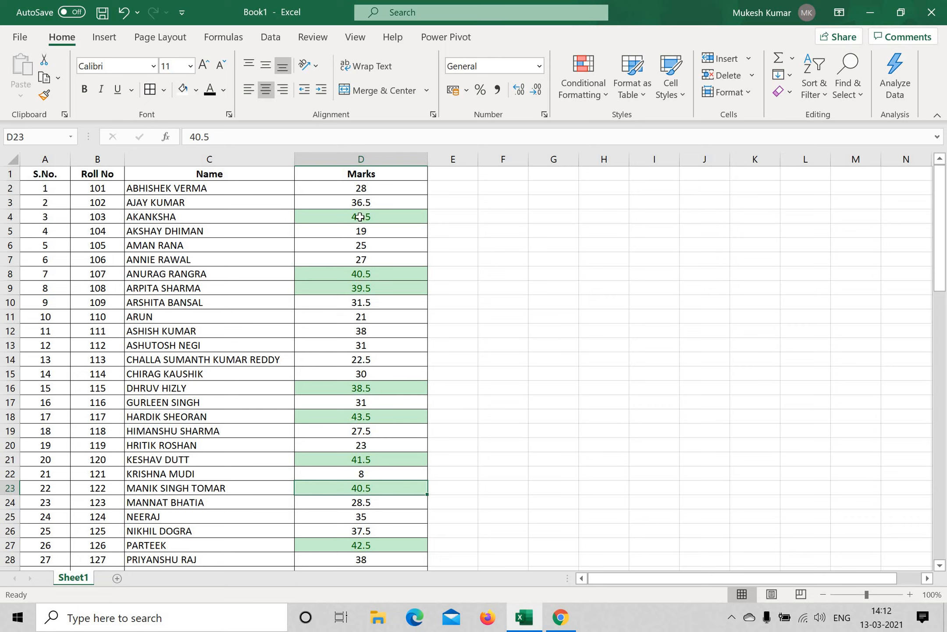
pyautogui.click(360, 216)
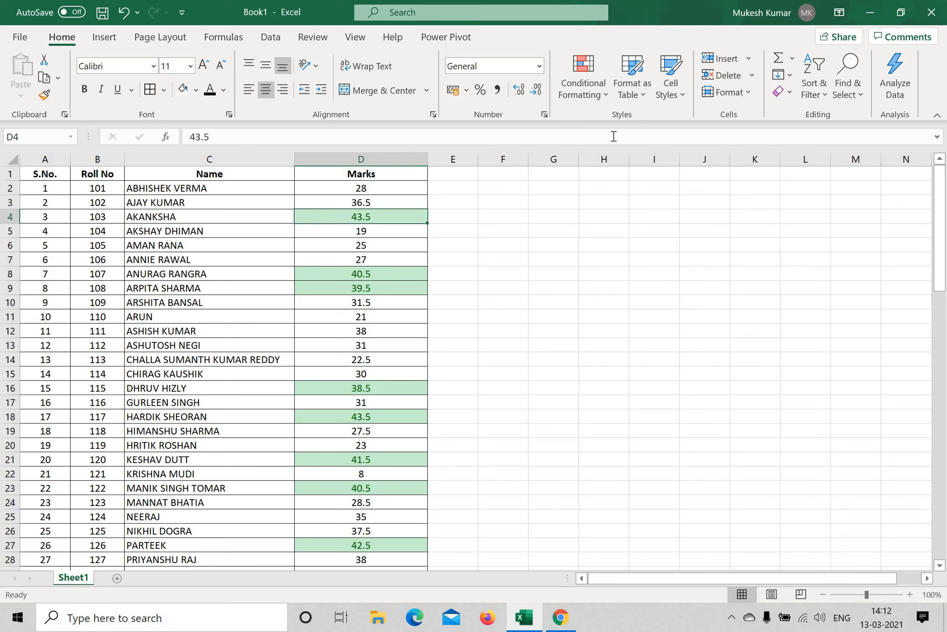
# Step: Select the entire Marks column
pyautogui.click(416, 158)
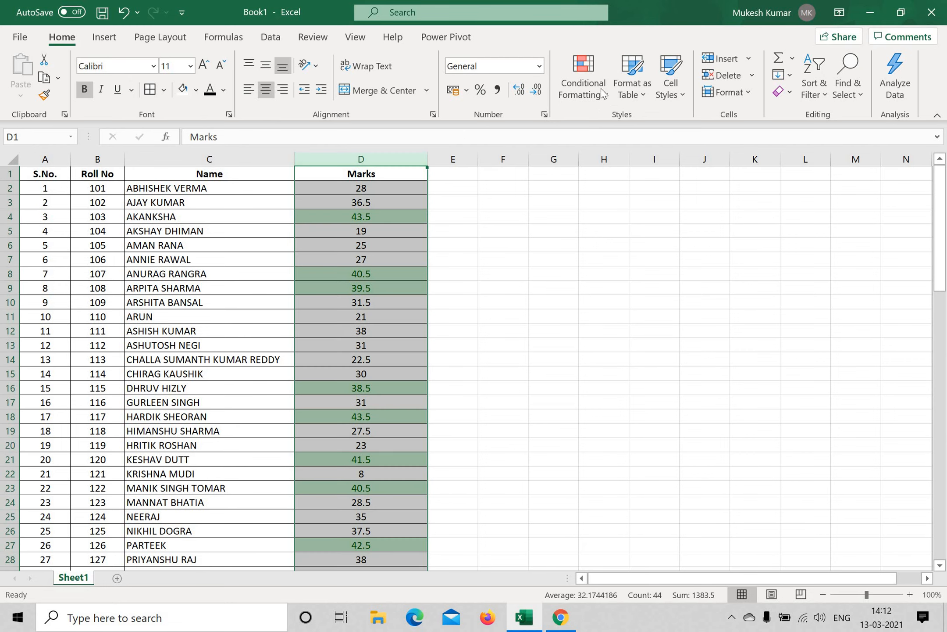
pyautogui.click(588, 88)
pyautogui.moveTo(634, 162)
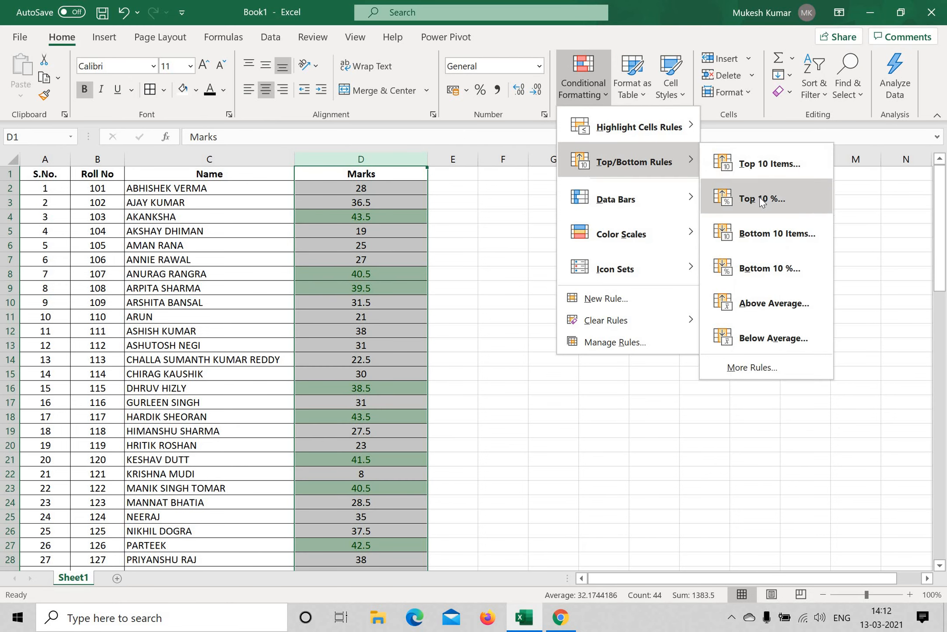
pyautogui.click(759, 197)
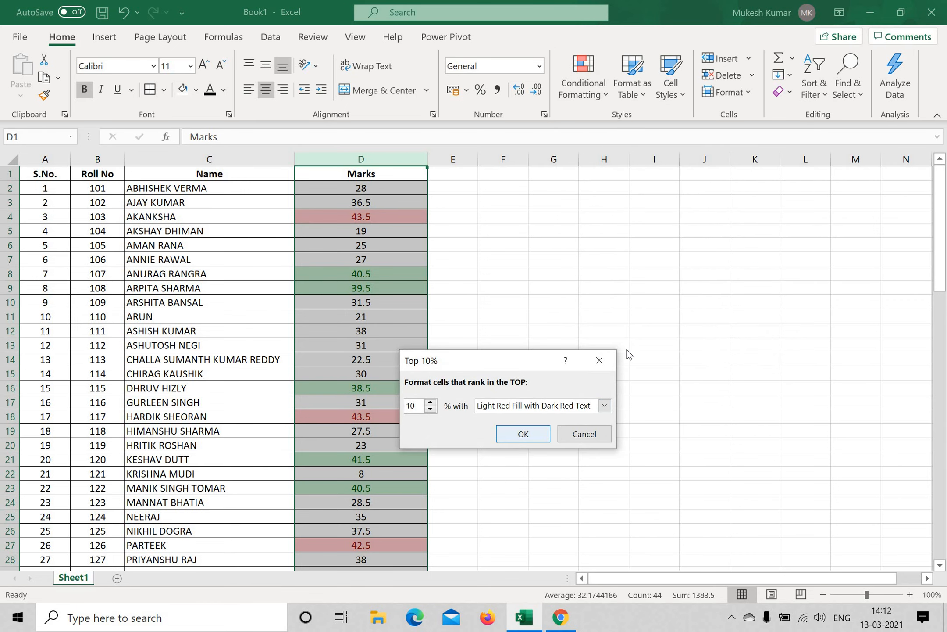
pyautogui.click(599, 360)
# Step: Clear the Top 10 Items rule from the selected Marks column
pyautogui.click(602, 94)
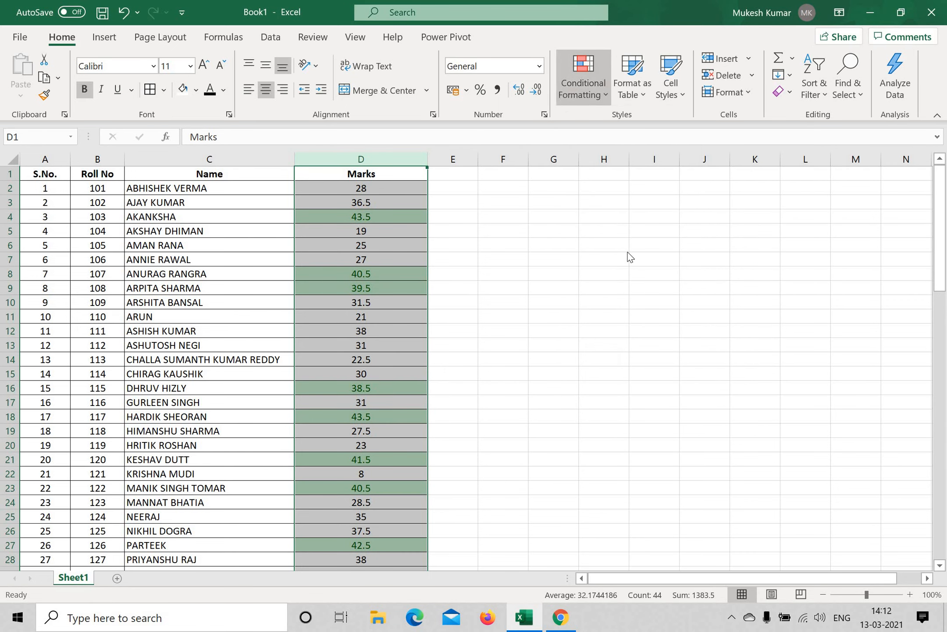
pyautogui.moveTo(622, 322)
pyautogui.click(750, 322)
# Step: Apply a Top 10% rule to the Marks column, formatting the top 10% with Light Red Fill with Dark Red Text
pyautogui.click(596, 94)
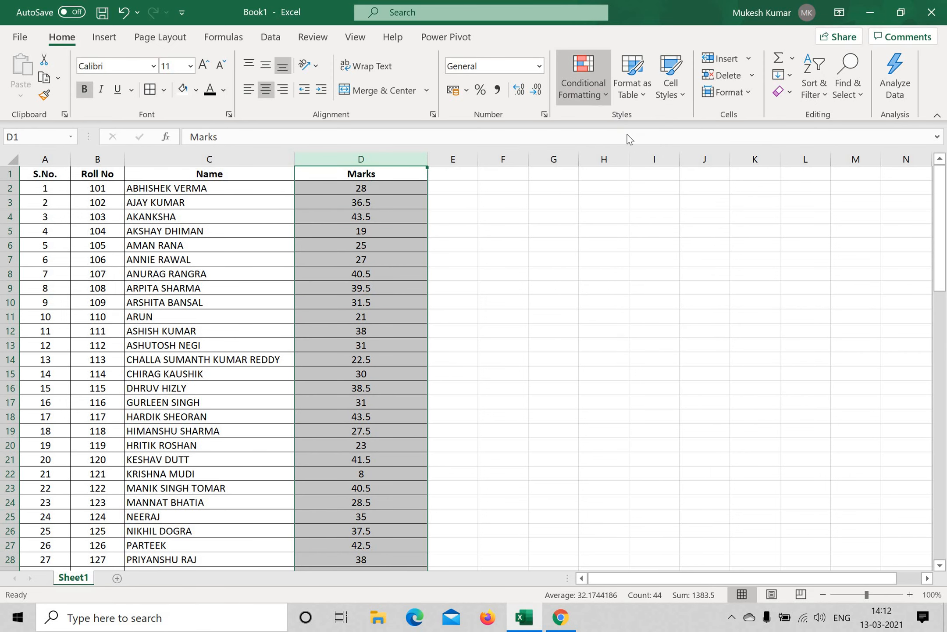
pyautogui.moveTo(643, 162)
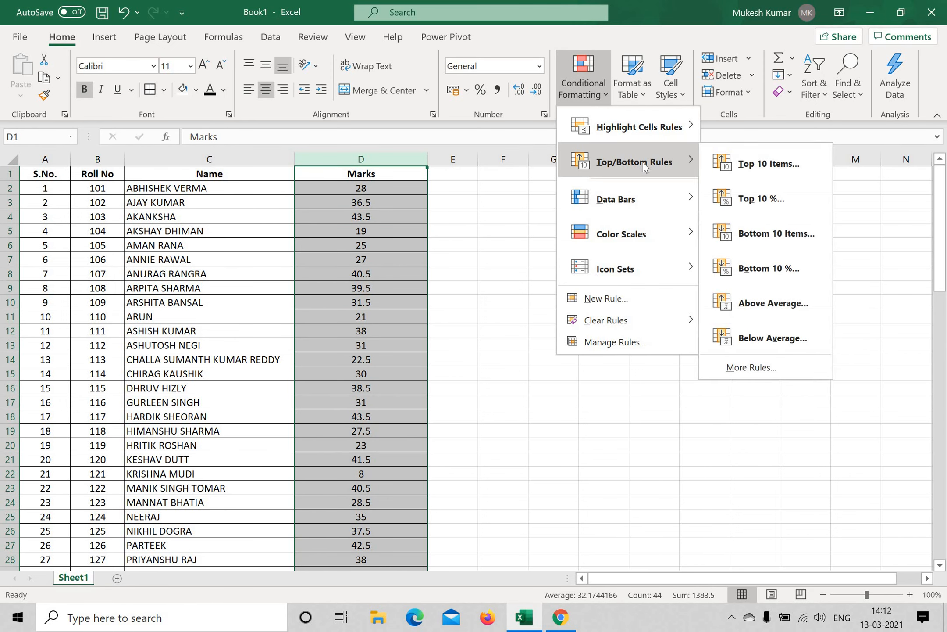
pyautogui.click(749, 201)
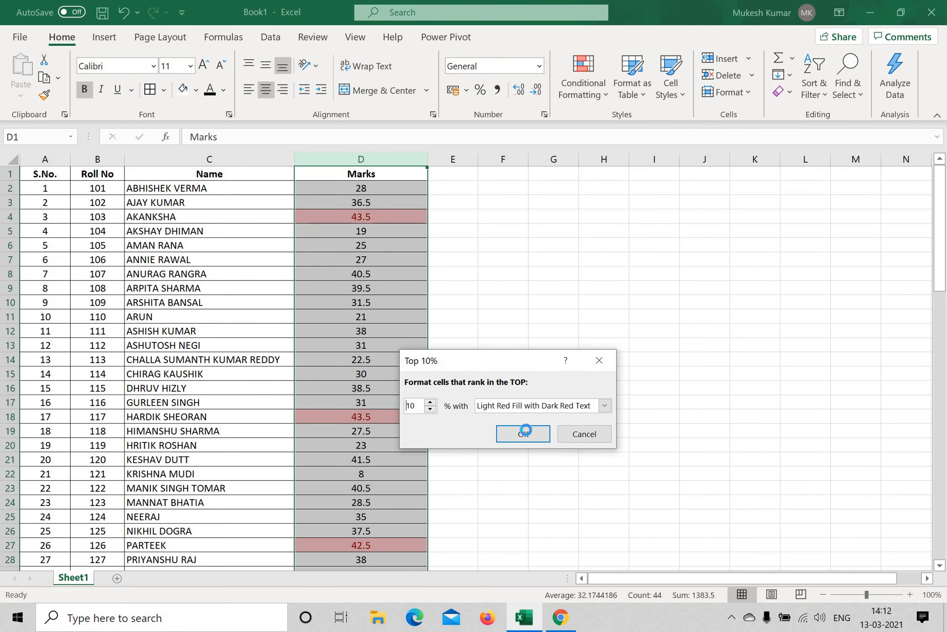
pyautogui.press('Return')
# Step: Examine the marks highlighted as the top 10% down the whole column, stopping at D18, D27 and D39
pyautogui.scroll(-7, 410, 369)
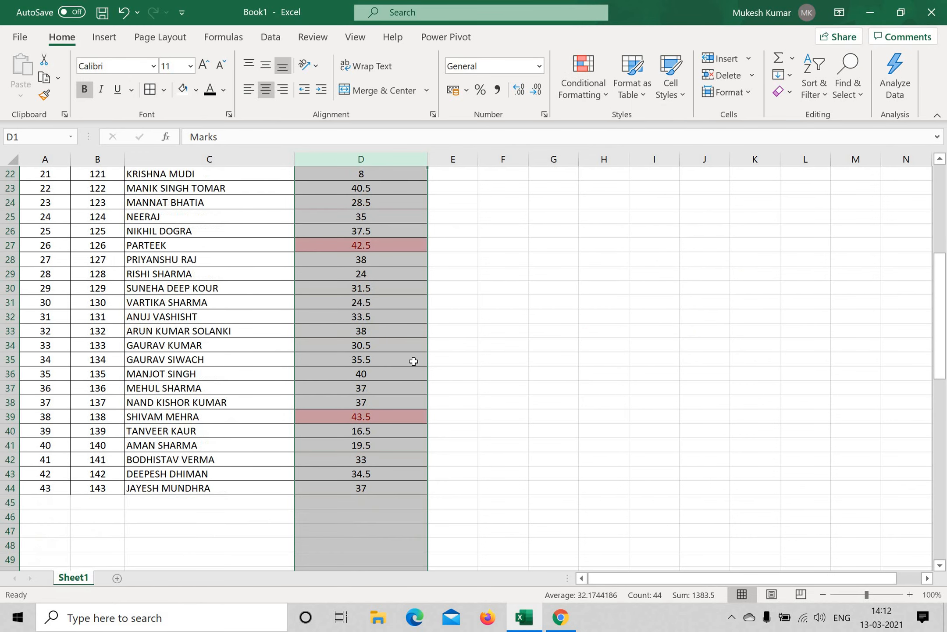
pyautogui.scroll(7, 416, 384)
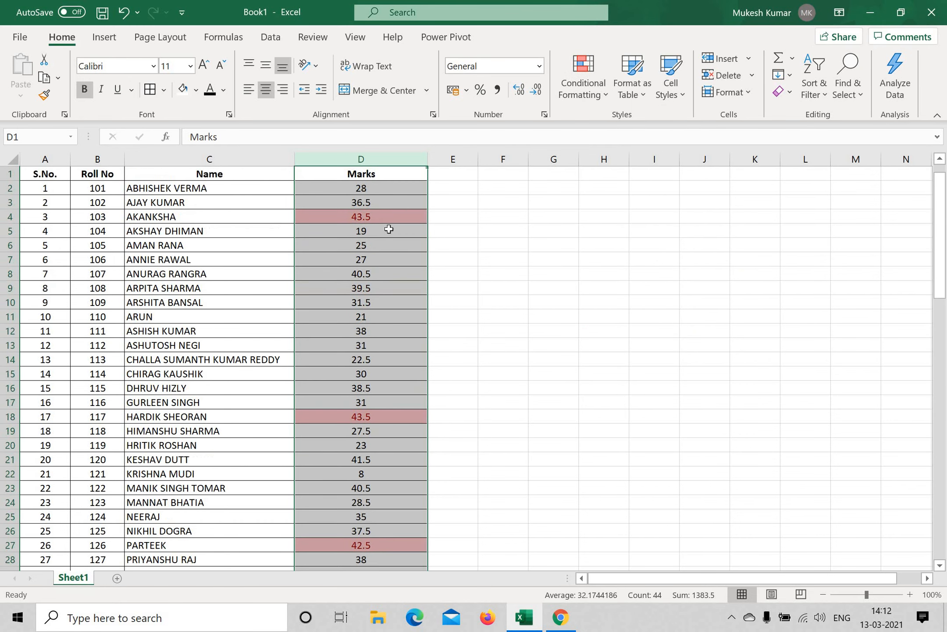
pyautogui.click(394, 415)
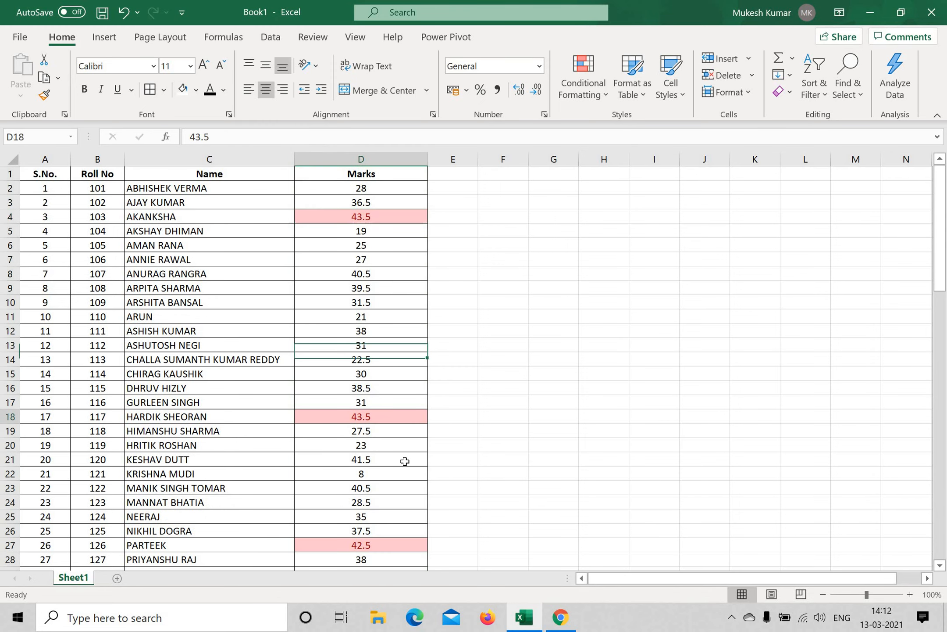
pyautogui.scroll(-4, 401, 439)
pyautogui.press('Down')
pyautogui.press('Down')
pyautogui.press('Down')
pyautogui.press('Down')
pyautogui.press('Down')
pyautogui.press('Down')
pyautogui.press('Down')
pyautogui.press('Down')
pyautogui.press('Down')
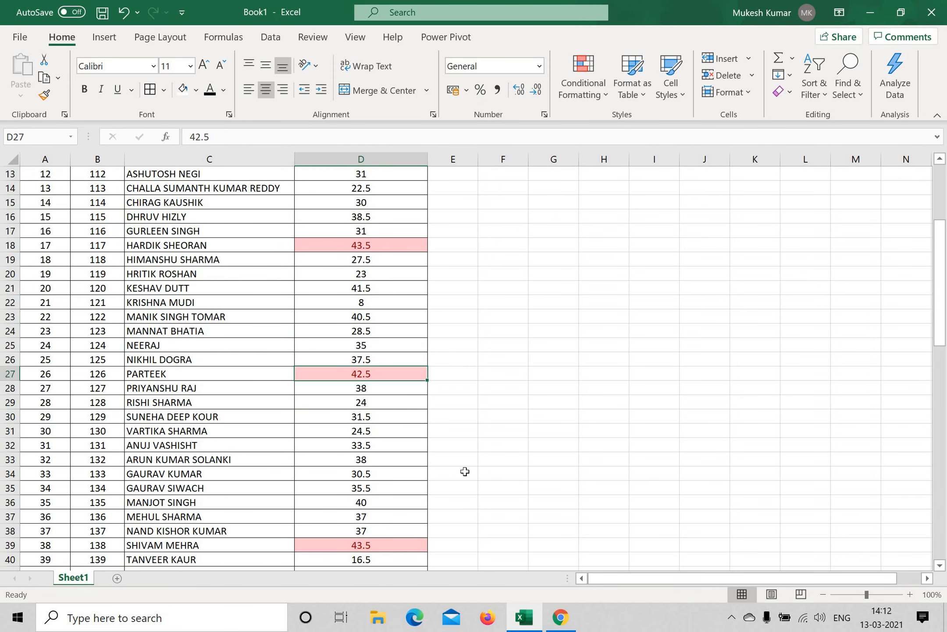
pyautogui.press('Down')
pyautogui.press('Down')
pyautogui.press('Down')
pyautogui.press('Down')
pyautogui.press('Down')
pyautogui.press('Down')
pyautogui.press('Down')
pyautogui.press('Down')
pyautogui.press('Down')
pyautogui.press('Down')
pyautogui.press('Down')
pyautogui.press('Down')
pyautogui.scroll(-4, 463, 384)
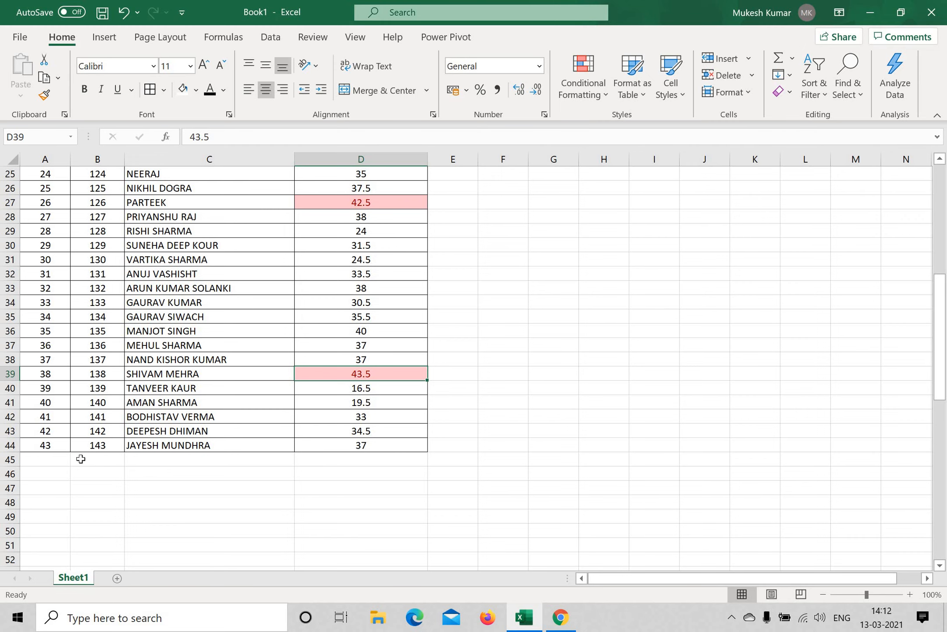
# Step: Go through the top 10% highlights once more from the start of the list, checking D4, D18, D27 and D39
pyautogui.scroll(8, 539, 418)
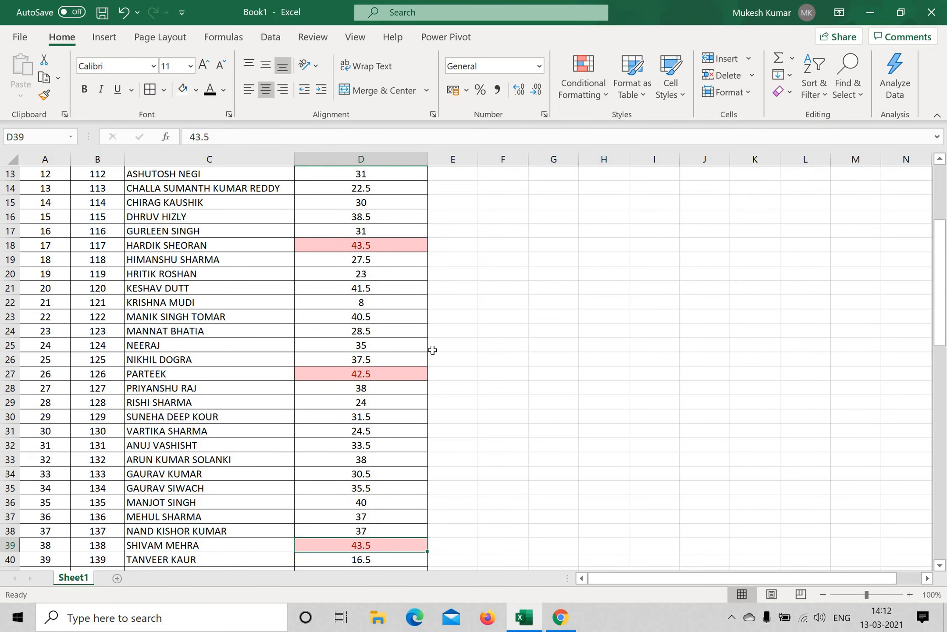
pyautogui.click(387, 219)
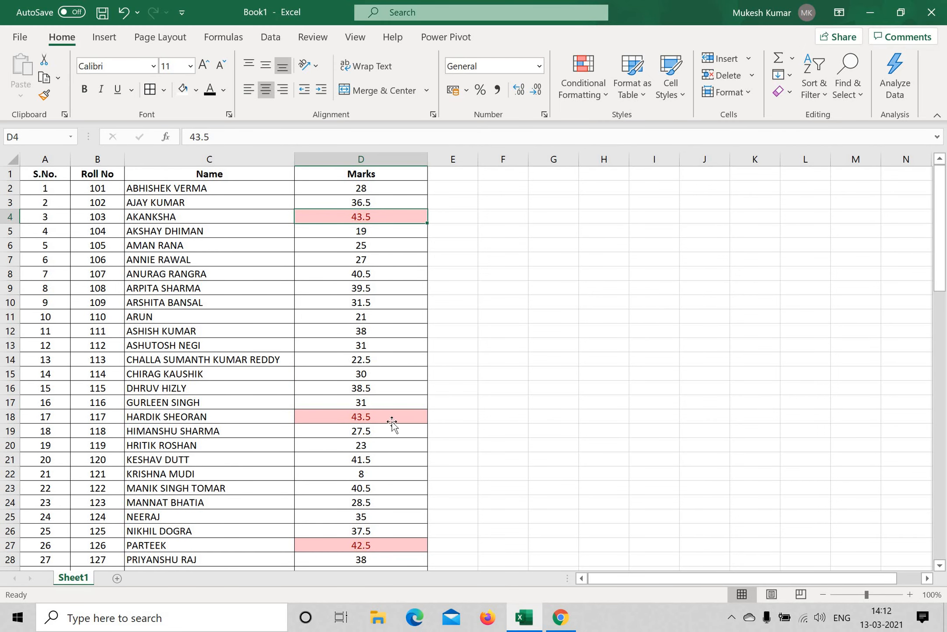
pyautogui.click(415, 415)
pyautogui.scroll(-1, 380, 446)
pyautogui.scroll(-2, 381, 450)
pyautogui.click(422, 457)
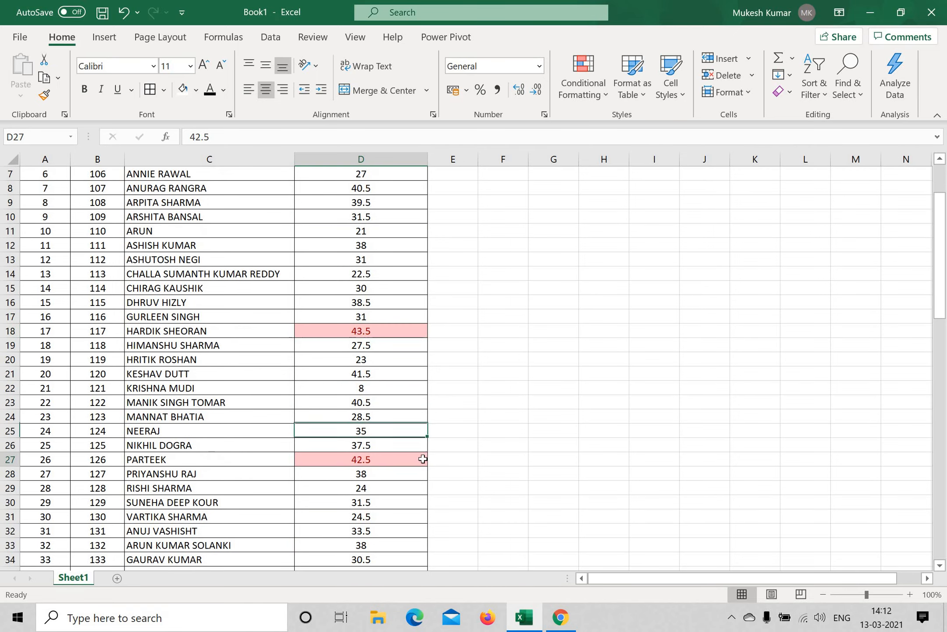
pyautogui.scroll(-3, 386, 499)
pyautogui.click(421, 500)
pyautogui.scroll(4, 395, 311)
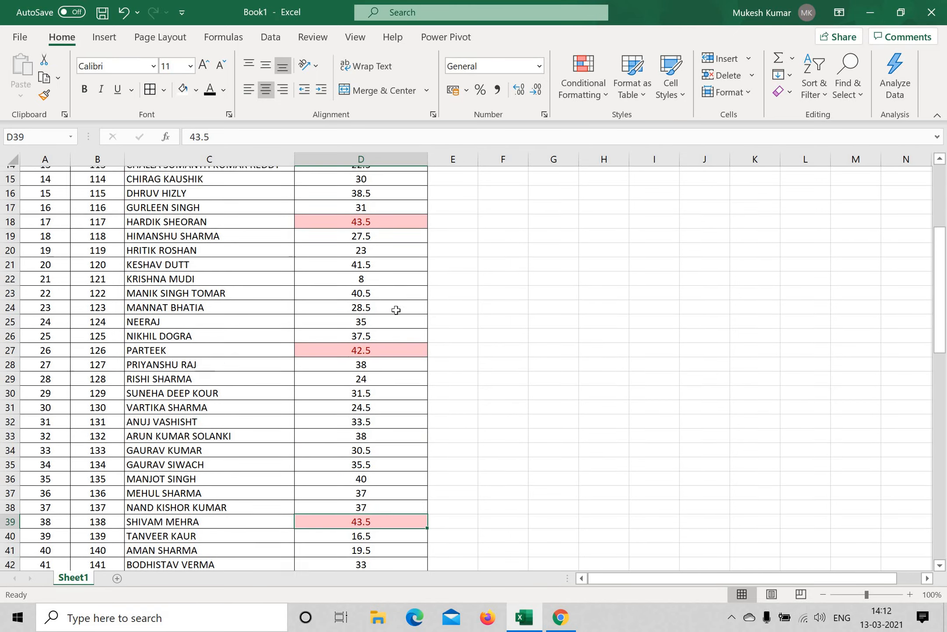
pyautogui.scroll(1, 499, 160)
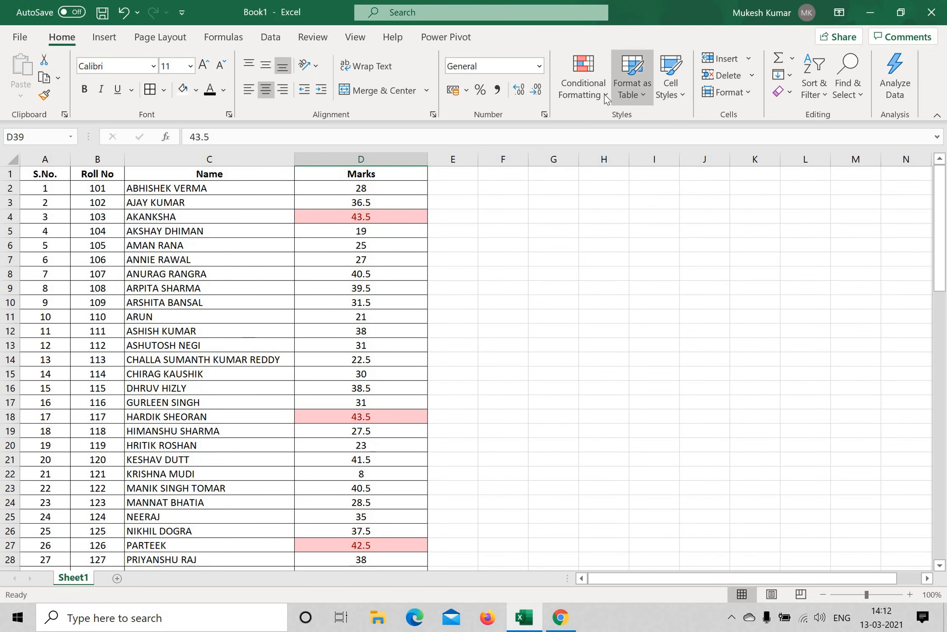
pyautogui.click(586, 88)
pyautogui.moveTo(681, 163)
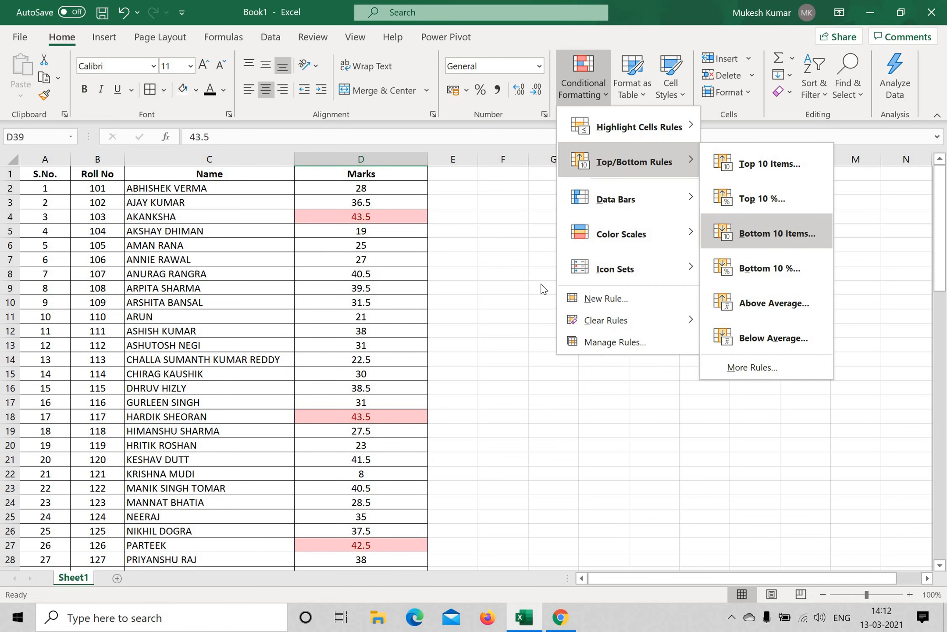
pyautogui.press('Escape')
pyautogui.press('Escape')
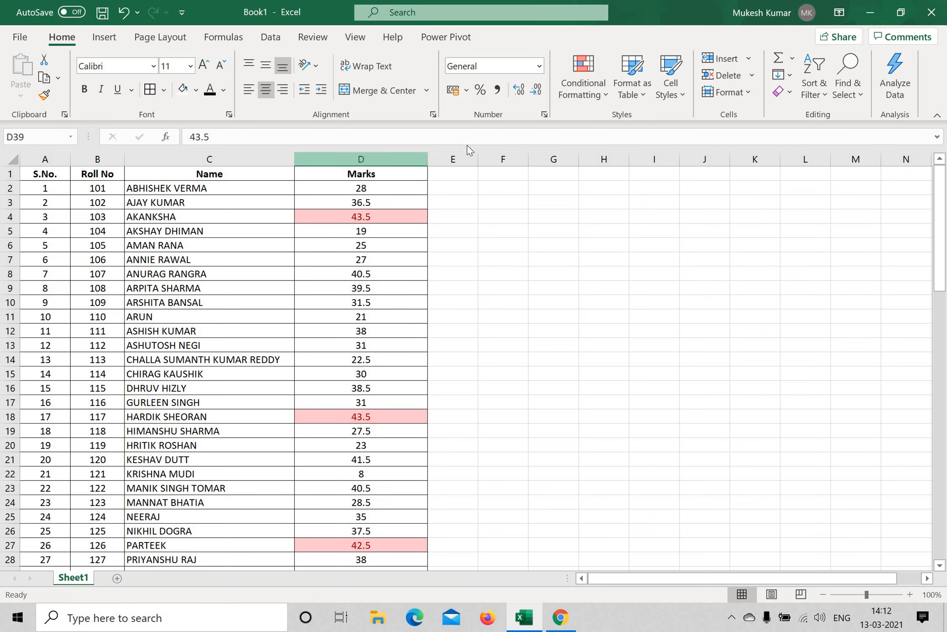
# Step: Select the entire Marks column and clear its Top 10% rule
pyautogui.hotkey('ctrl', 'Up')
pyautogui.hotkey('ctrl', 'shift', 'Down')
pyautogui.click(583, 88)
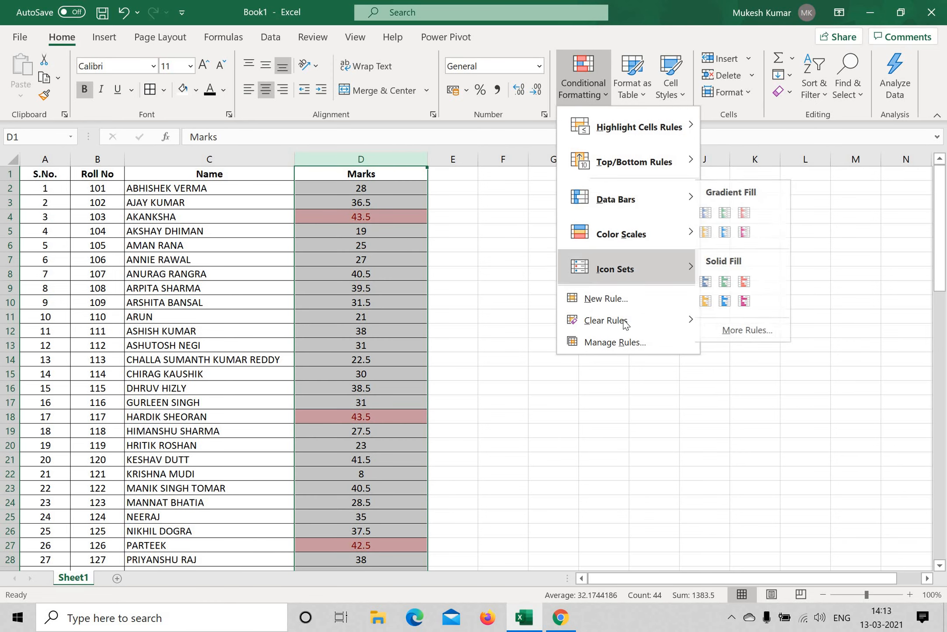
pyautogui.moveTo(625, 323)
pyautogui.click(745, 321)
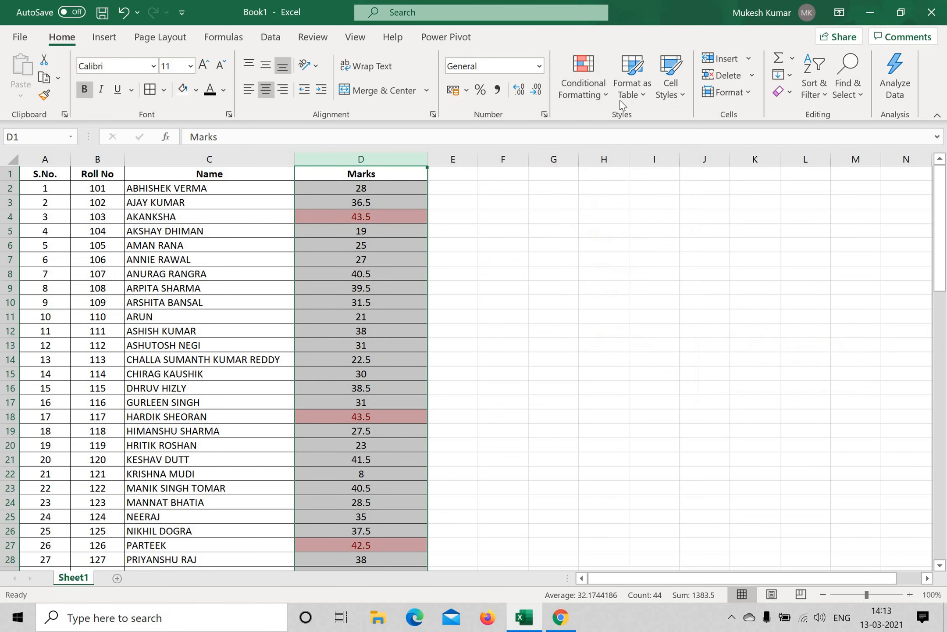
# Step: Apply a Bottom 10 Items rule to the Marks column, formatting the bottom 10 marks with Green Fill with Dark Green Text
pyautogui.click(595, 92)
pyautogui.moveTo(641, 167)
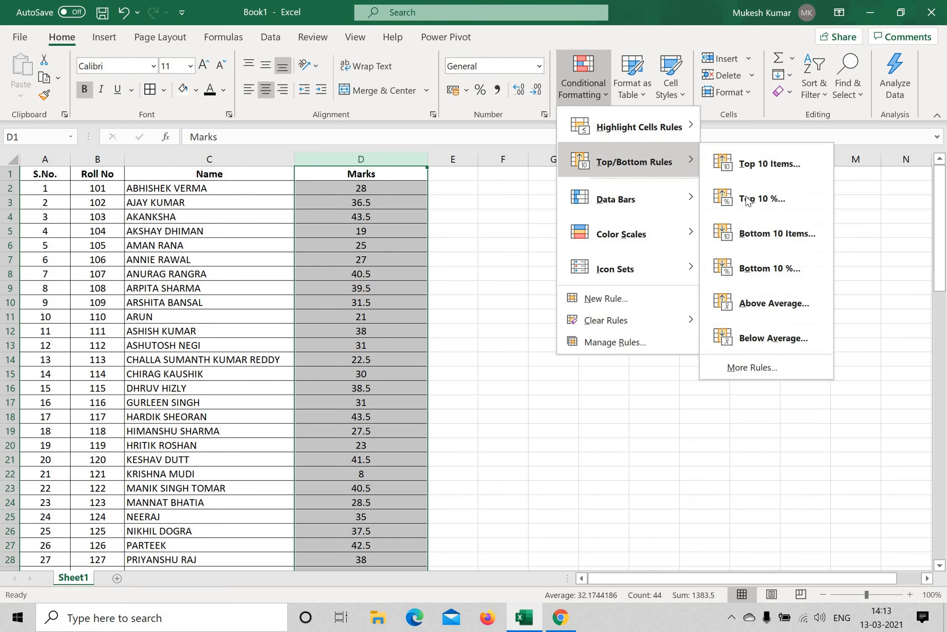
pyautogui.click(762, 239)
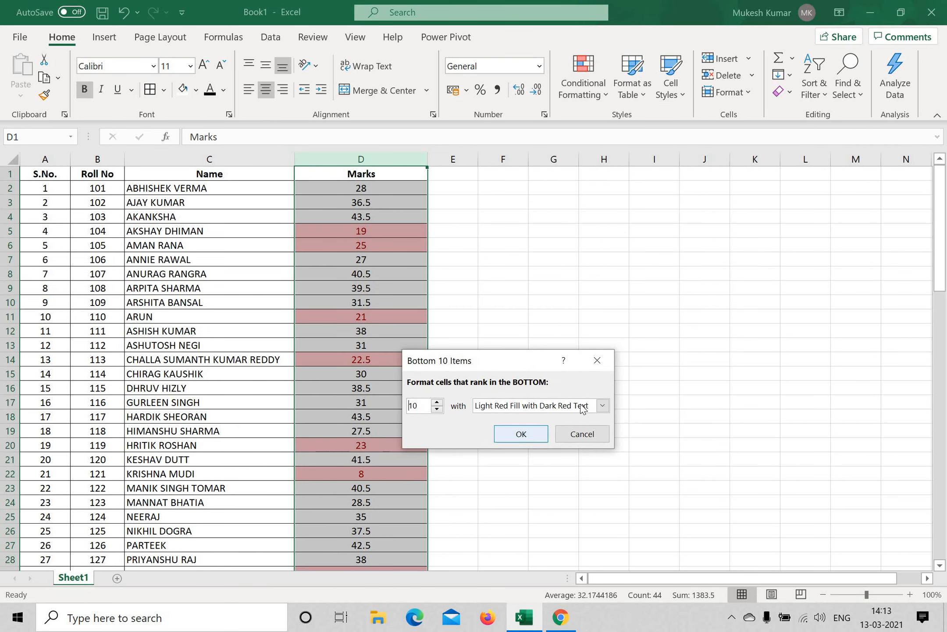
pyautogui.click(602, 405)
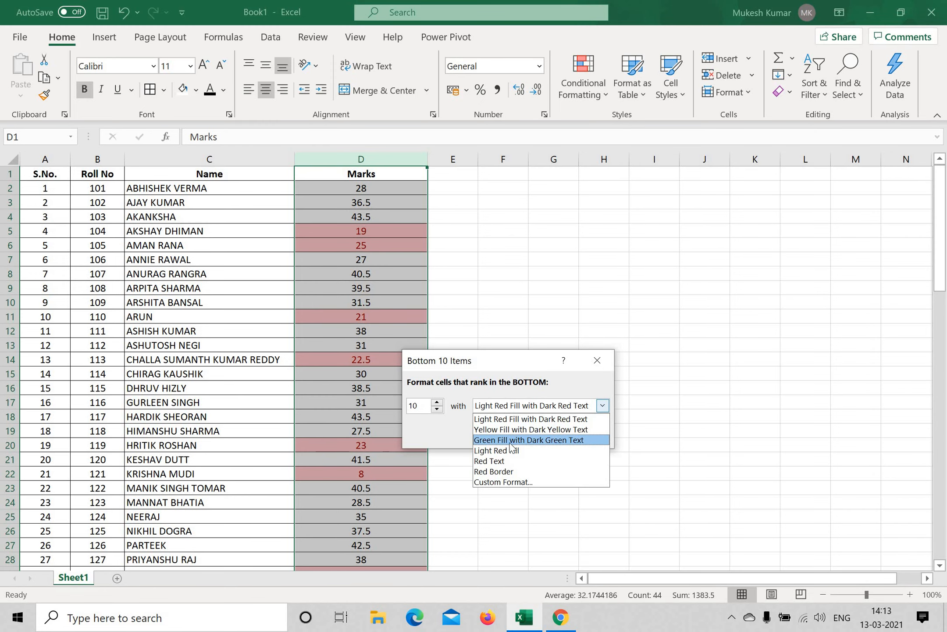
pyautogui.click(511, 439)
pyautogui.press('Return')
# Step: Examine the marks highlighted as the bottom 10 items from the start to the end of the Marks column
pyautogui.scroll(-5, 391, 407)
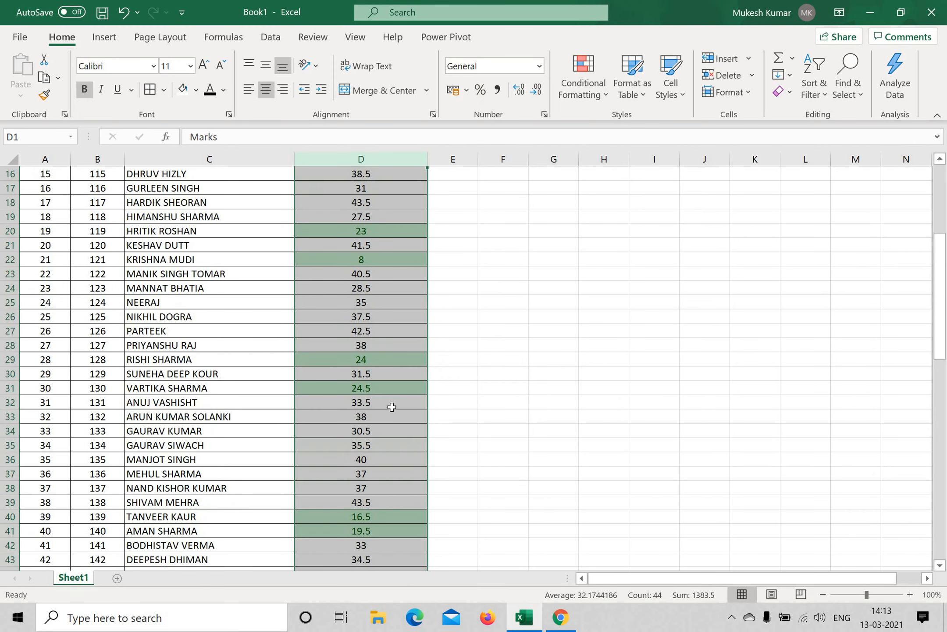
pyautogui.scroll(-4, 392, 407)
pyautogui.scroll(2, 416, 380)
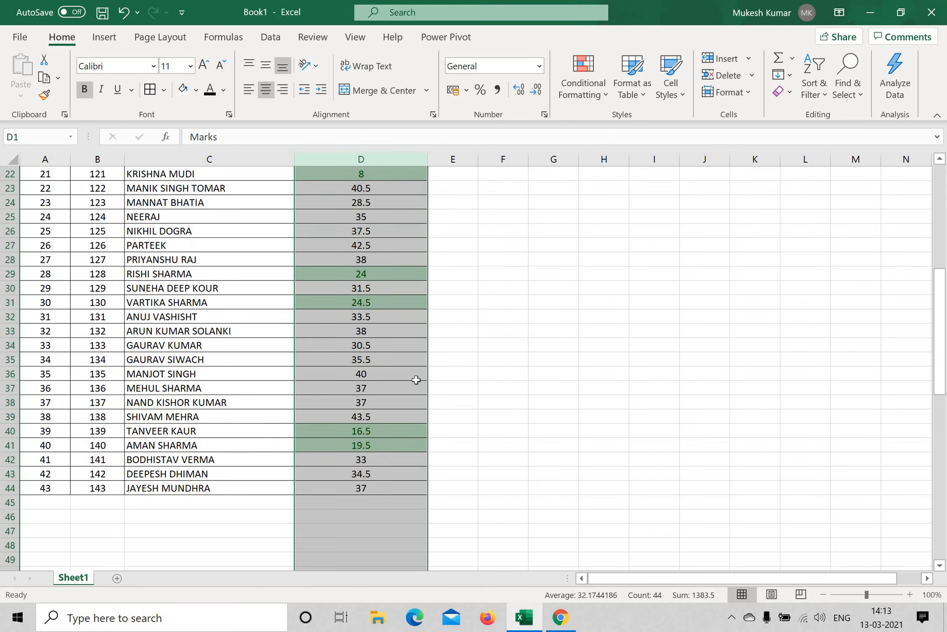
pyautogui.scroll(2, 416, 380)
pyautogui.scroll(5, 515, 322)
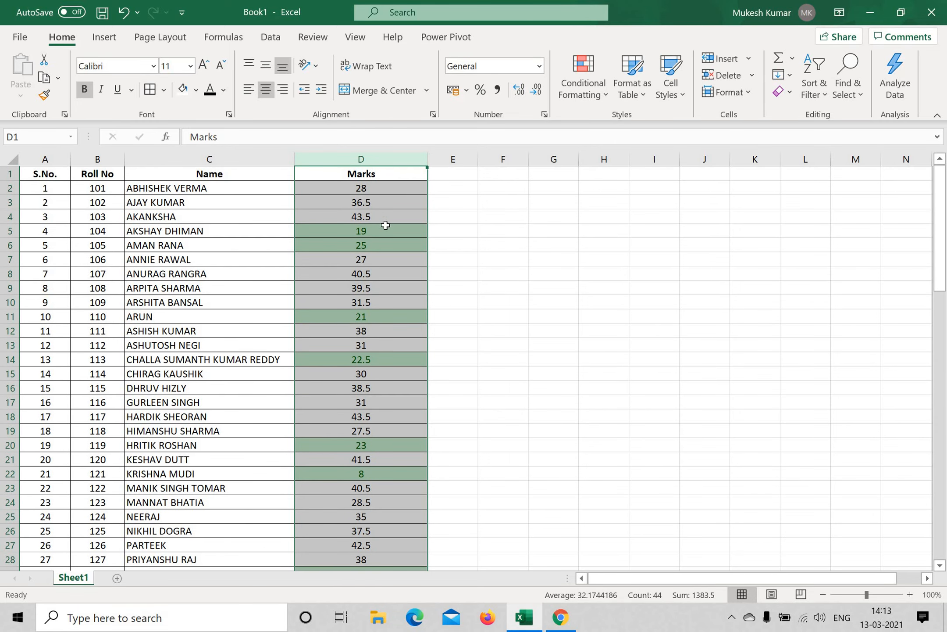
pyautogui.scroll(-9, 398, 351)
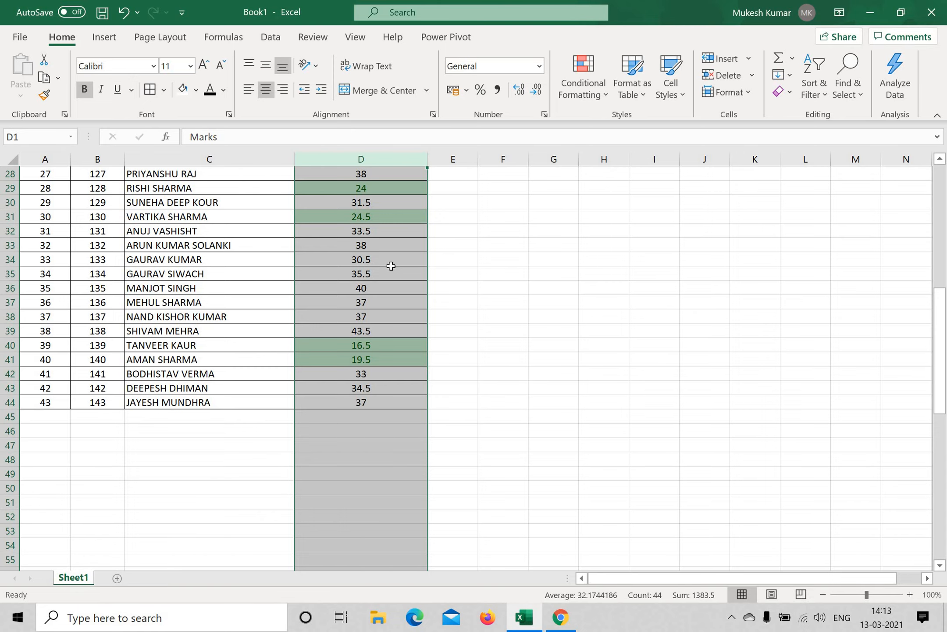
pyautogui.scroll(9, 402, 348)
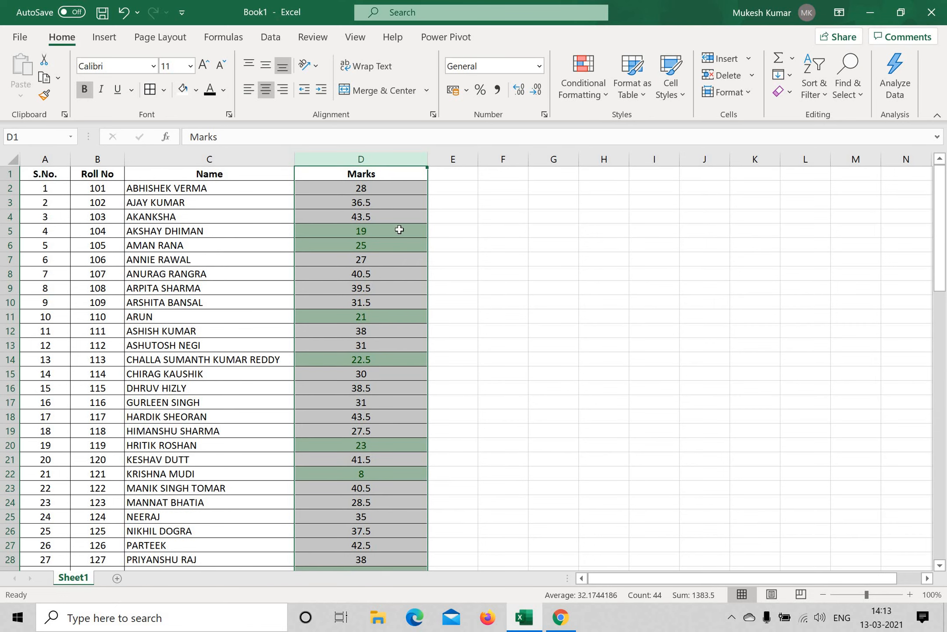
# Step: Clear the Bottom 10 Items rule from the selected Marks column
pyautogui.click(602, 102)
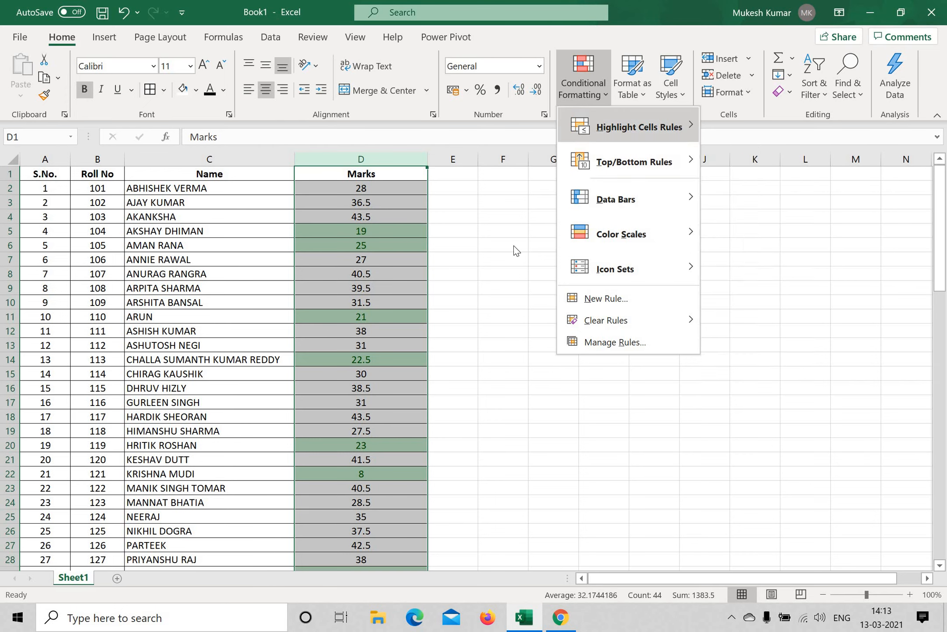
pyautogui.click(584, 101)
pyautogui.click(596, 95)
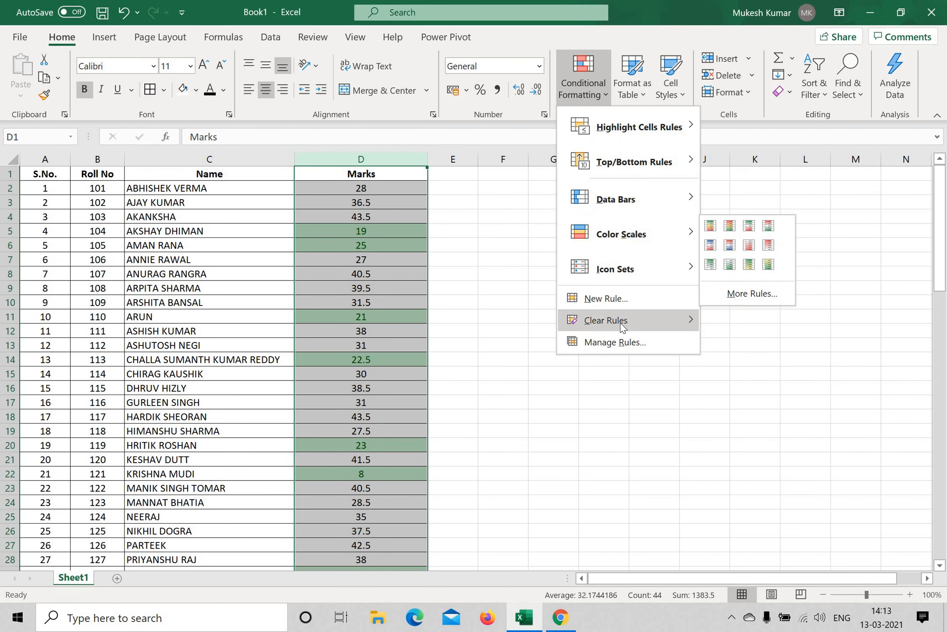
pyautogui.moveTo(621, 319)
pyautogui.click(742, 326)
# Step: Apply a Bottom 10% rule to the Marks column with Light Red Fill with Dark Red Text
pyautogui.click(606, 92)
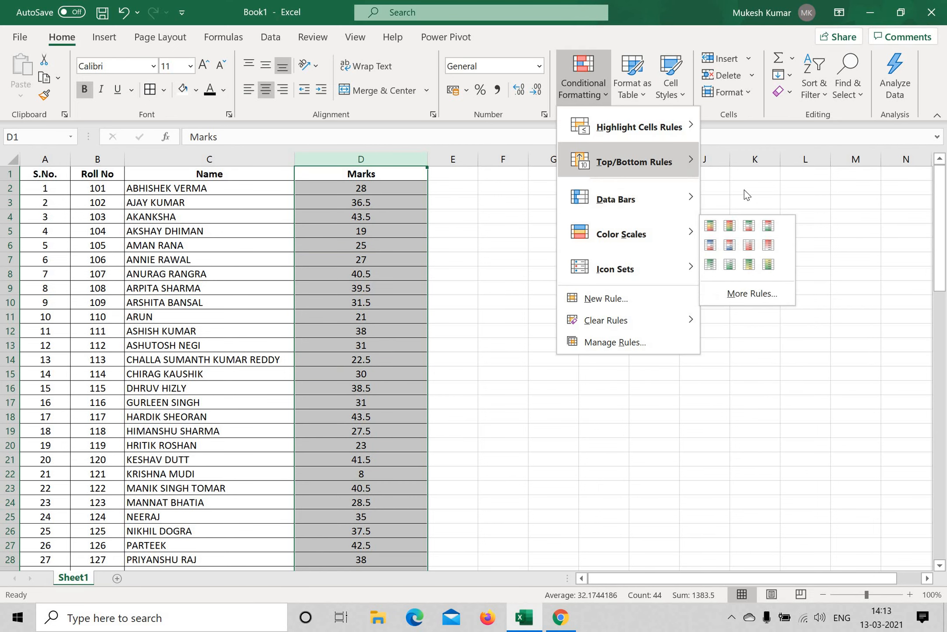
pyautogui.moveTo(648, 169)
pyautogui.click(706, 279)
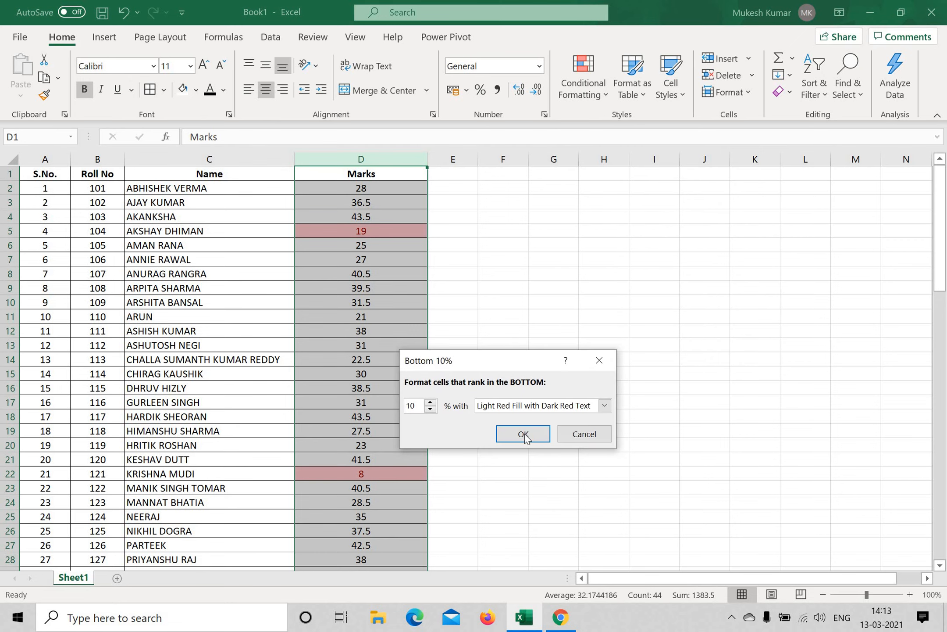
pyautogui.click(523, 432)
# Step: Examine the marks highlighted as the bottom 10% down the column, stopping at D40, D22, D5 and D41
pyautogui.scroll(-12, 491, 346)
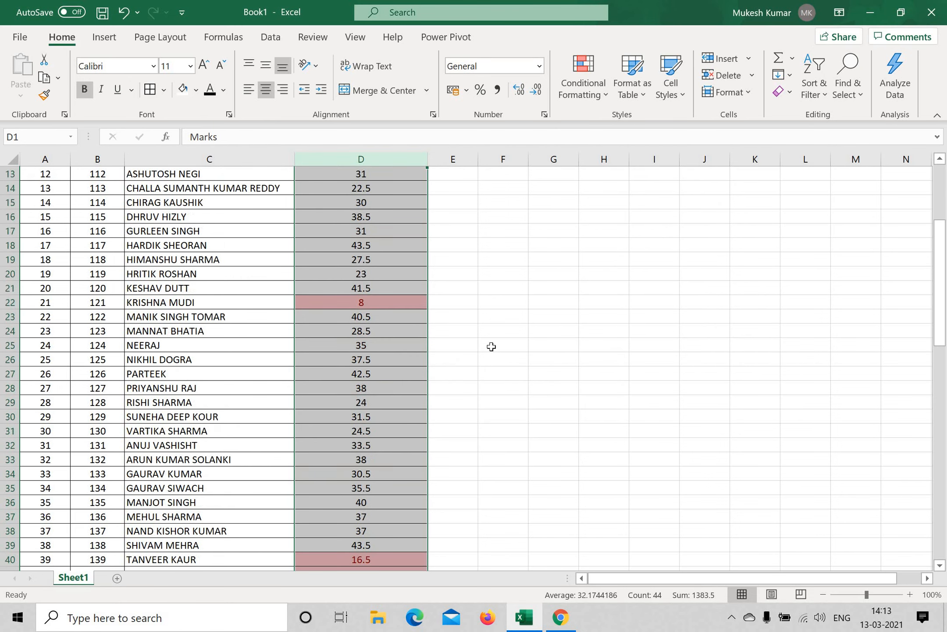
pyautogui.scroll(4, 386, 405)
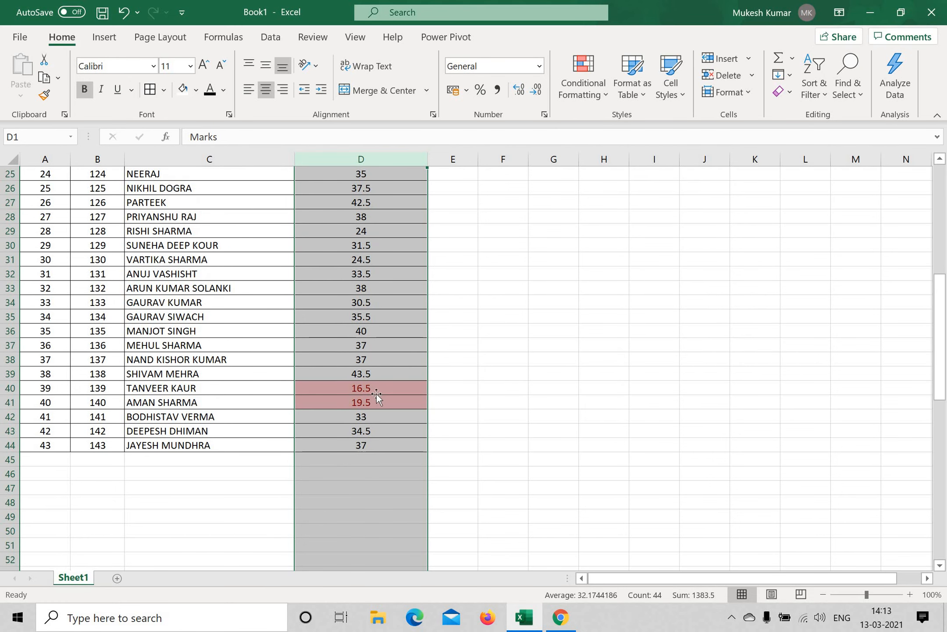
pyautogui.click(376, 395)
pyautogui.click(380, 389)
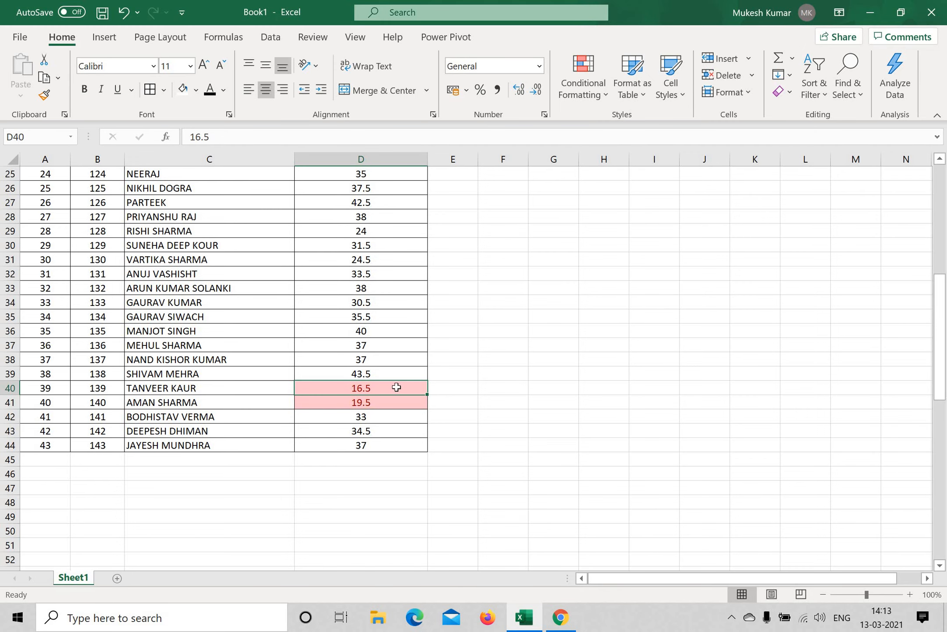
pyautogui.scroll(4, 397, 387)
pyautogui.click(359, 301)
pyautogui.scroll(4, 366, 259)
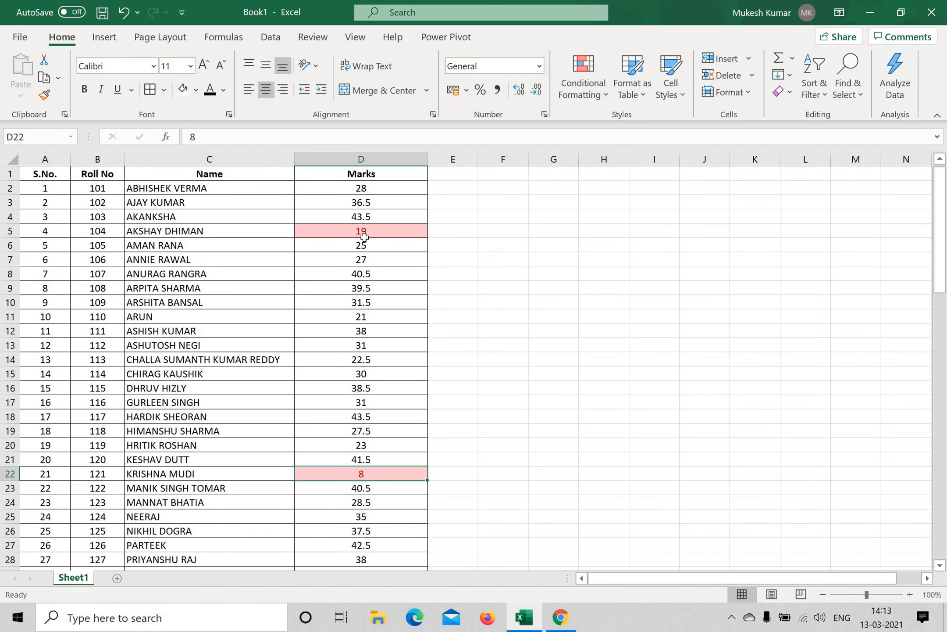
pyautogui.click(364, 237)
pyautogui.click(386, 473)
pyautogui.scroll(-10, 387, 438)
pyautogui.click(385, 303)
pyautogui.click(385, 313)
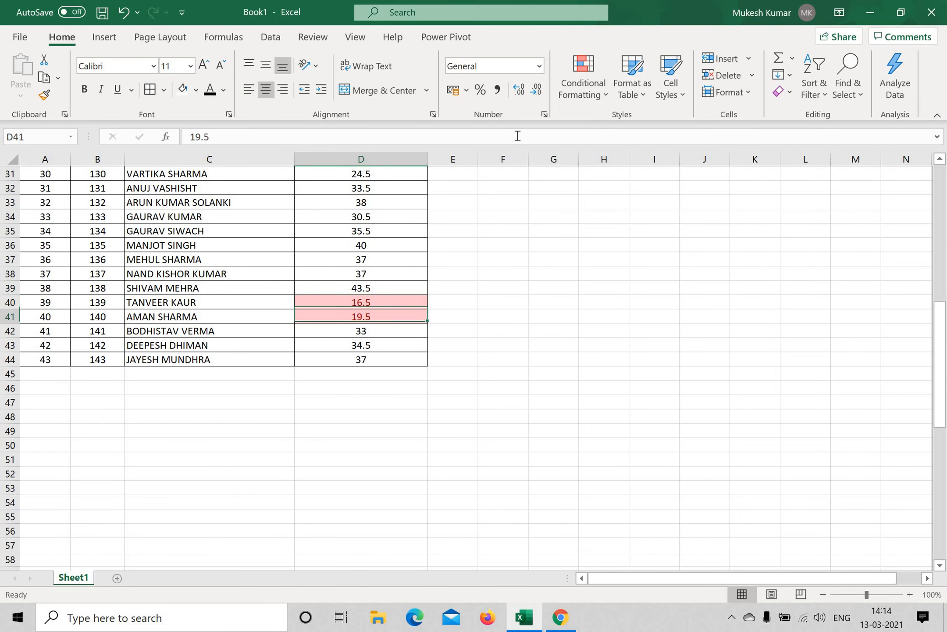
# Step: Clear the conditional formatting rules from cell D41 only
pyautogui.click(600, 100)
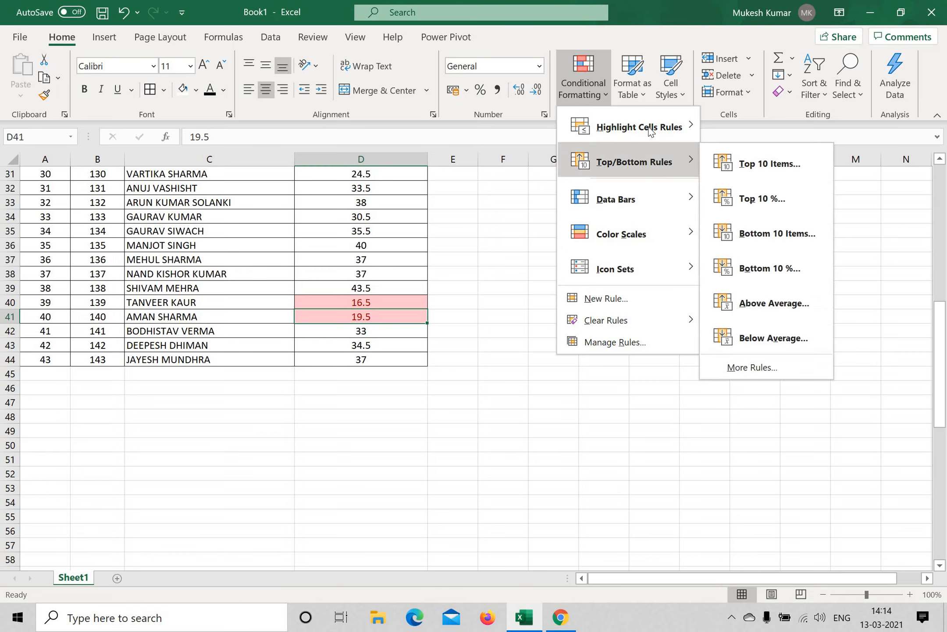
pyautogui.click(606, 96)
pyautogui.click(605, 96)
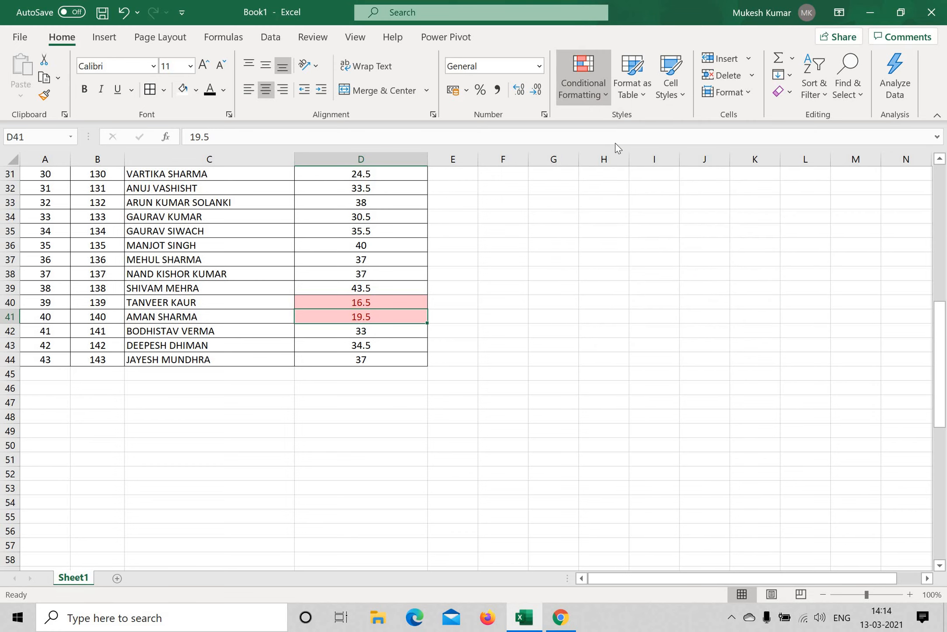
pyautogui.moveTo(653, 170)
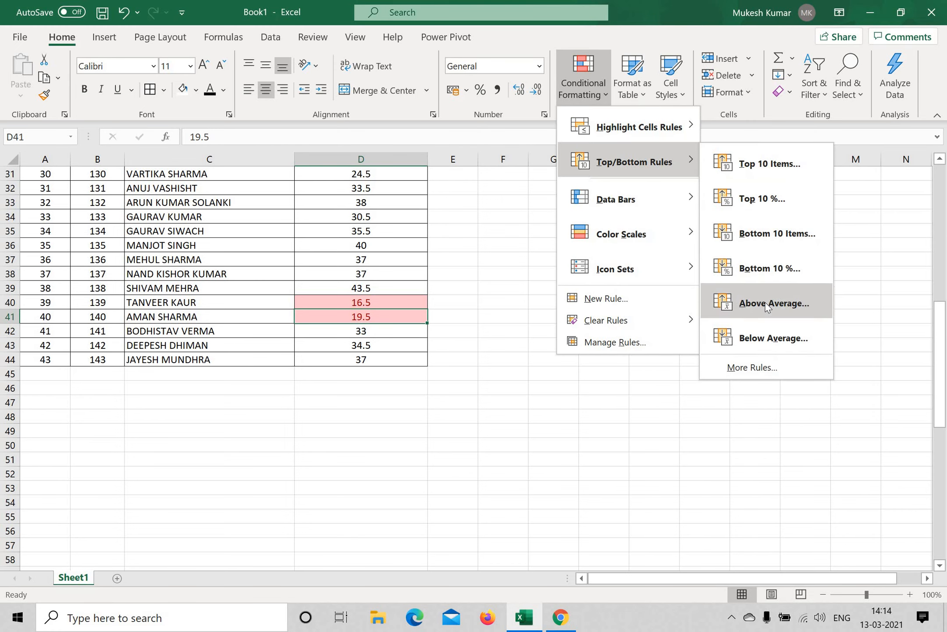
pyautogui.click(585, 96)
pyautogui.click(595, 102)
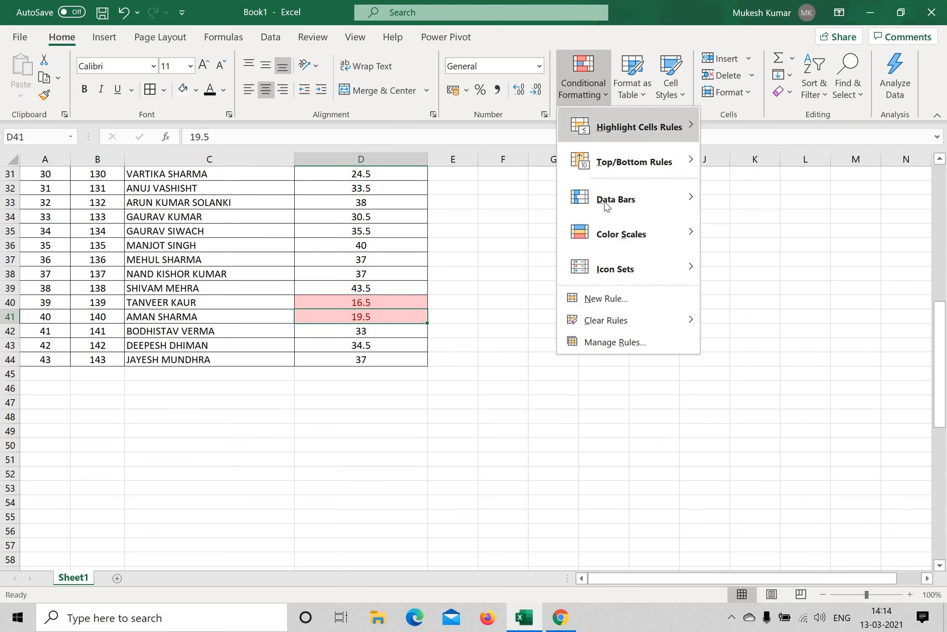
pyautogui.moveTo(658, 321)
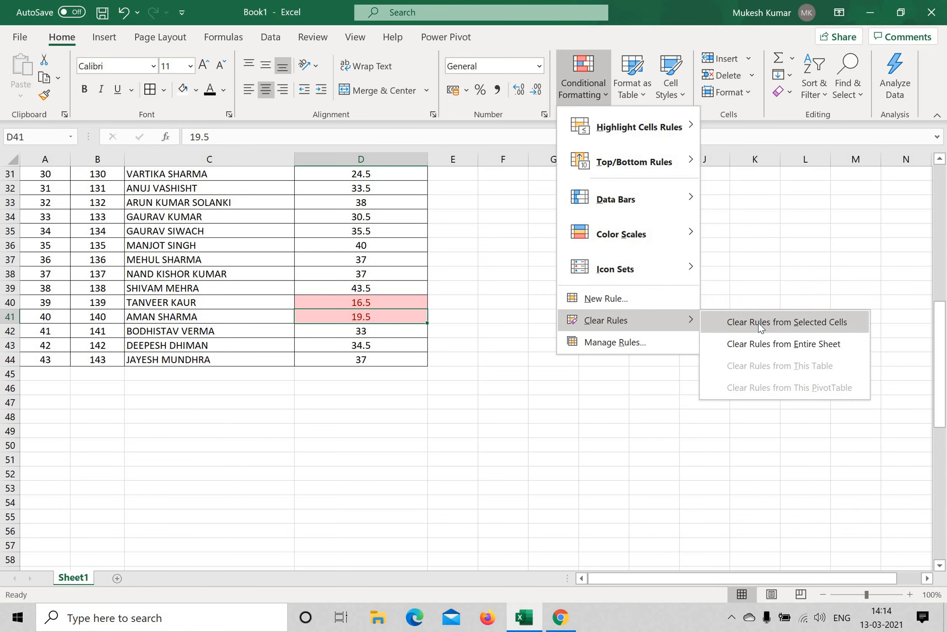
pyautogui.click(736, 320)
# Step: Apply an Above Average rule to cell D41 alone with Light Red Fill with Dark Red Text
pyautogui.click(595, 102)
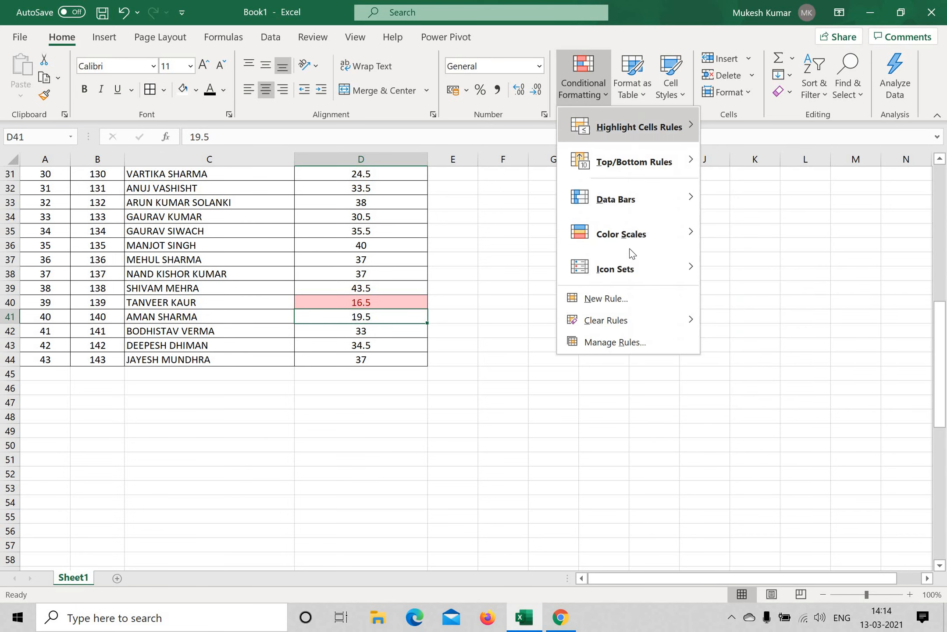
pyautogui.moveTo(639, 165)
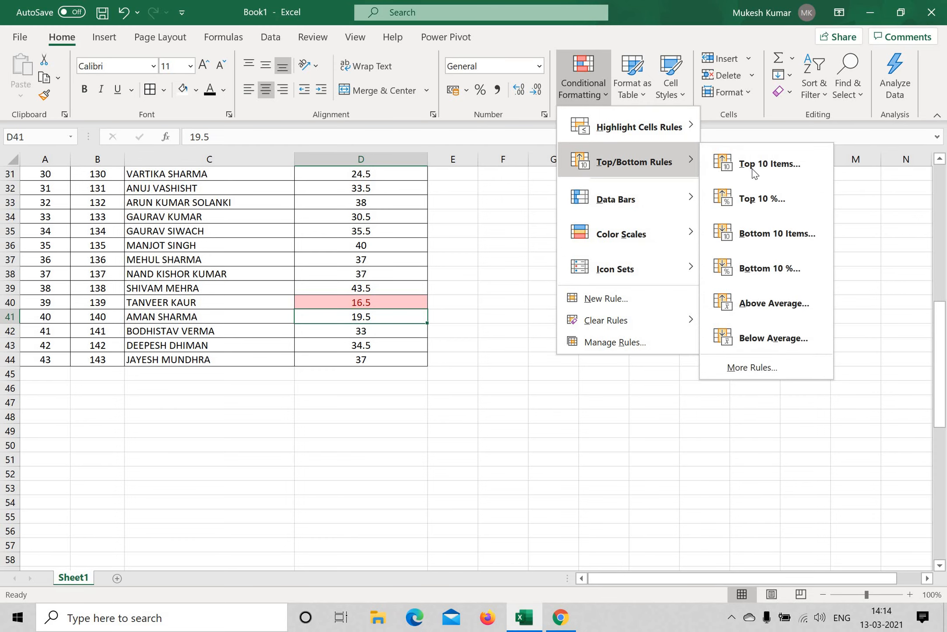
pyautogui.click(771, 309)
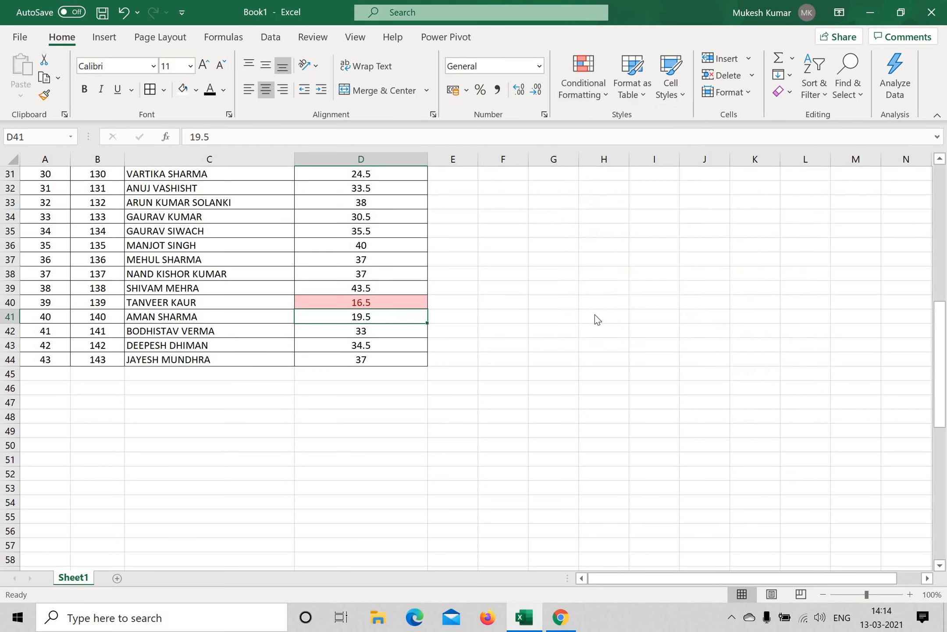
pyautogui.press('Return')
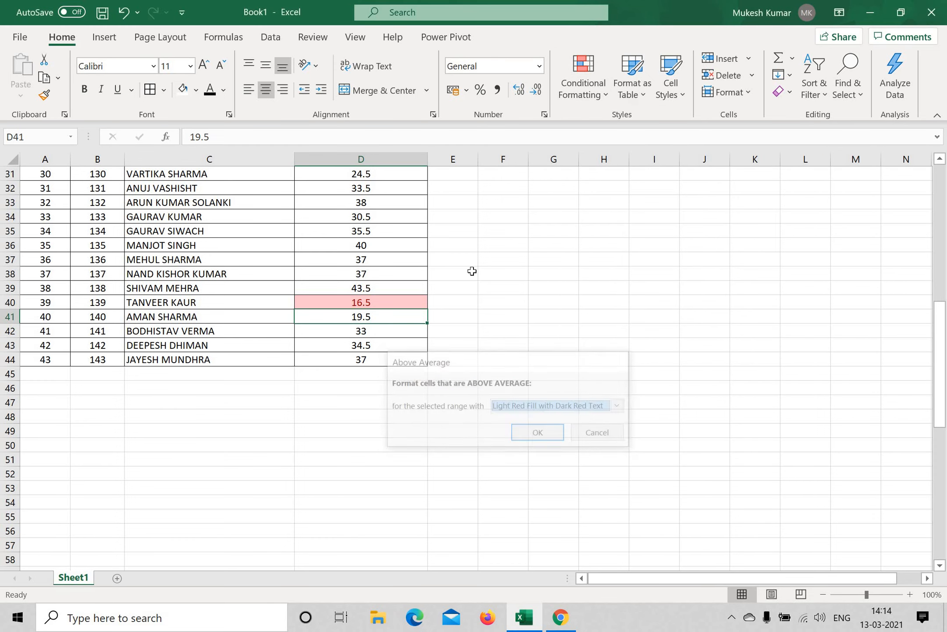
# Step: Select the entire Marks column and clear all its conditional formatting rules
pyautogui.scroll(10, 520, 283)
pyautogui.click(523, 255)
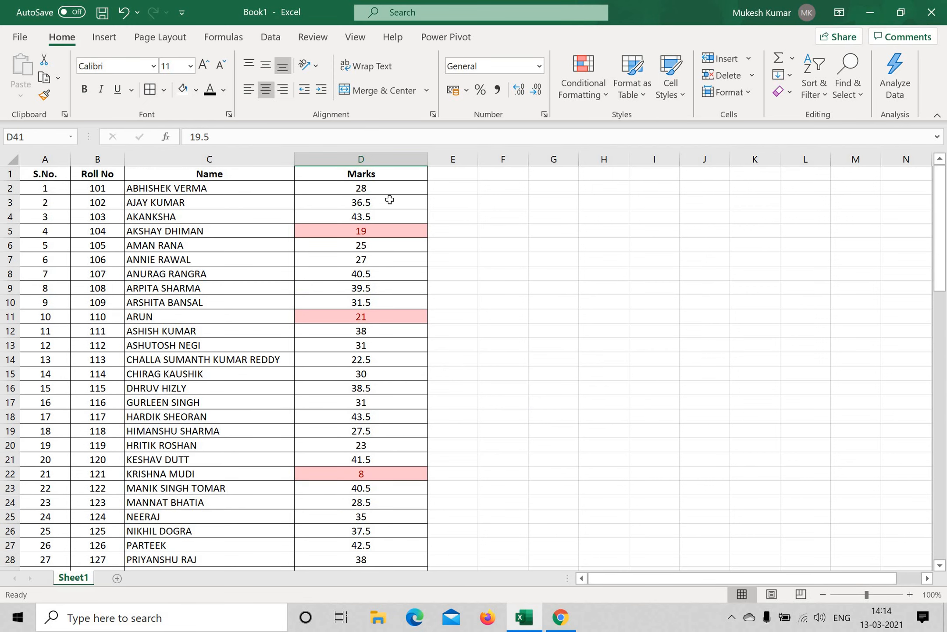
pyautogui.click(381, 159)
pyautogui.click(595, 98)
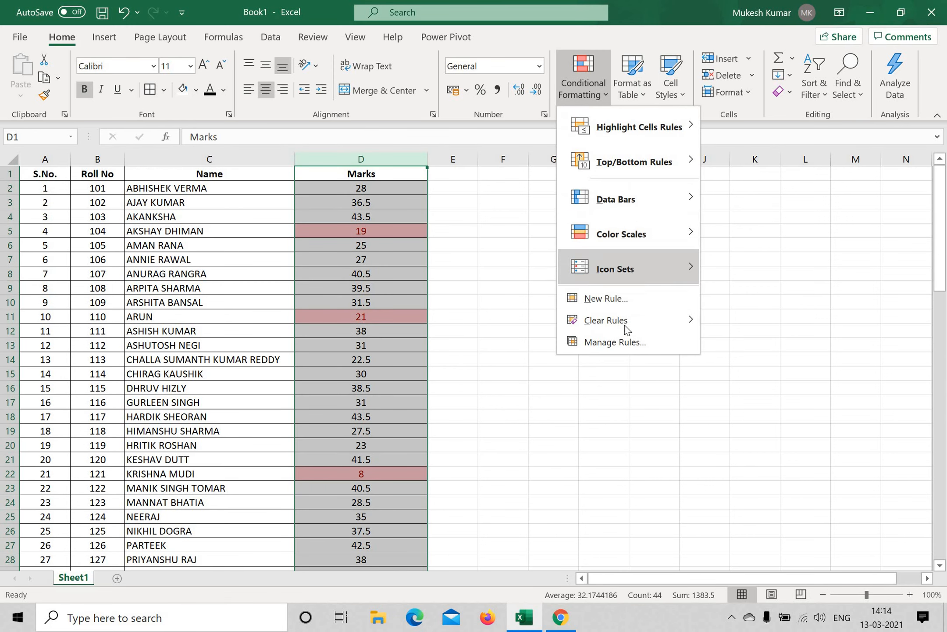
pyautogui.moveTo(632, 321)
pyautogui.click(771, 325)
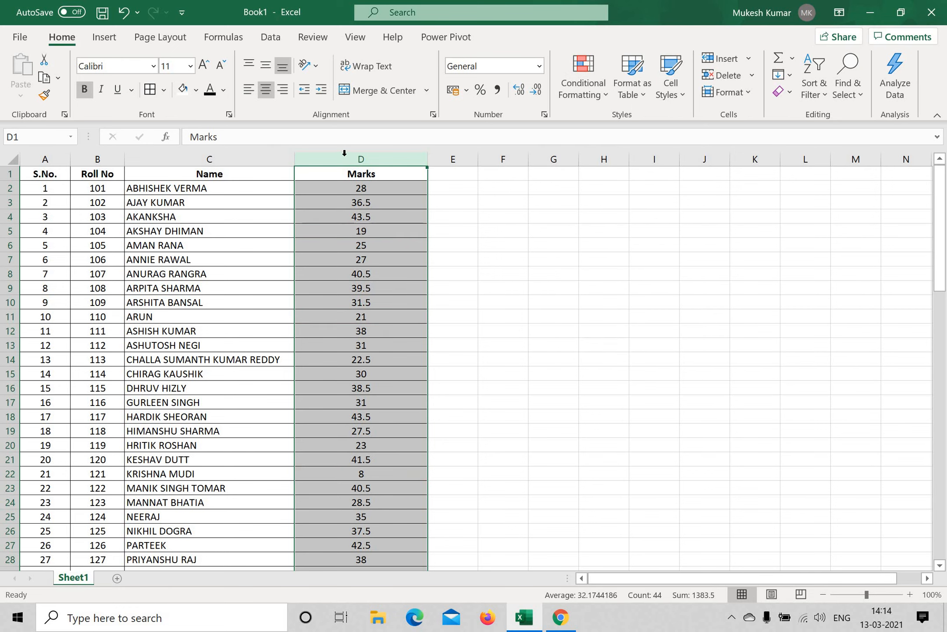
# Step: Apply an Above Average rule to the Marks column with Green Fill with Dark Green Text
pyautogui.click(604, 359)
pyautogui.click(605, 97)
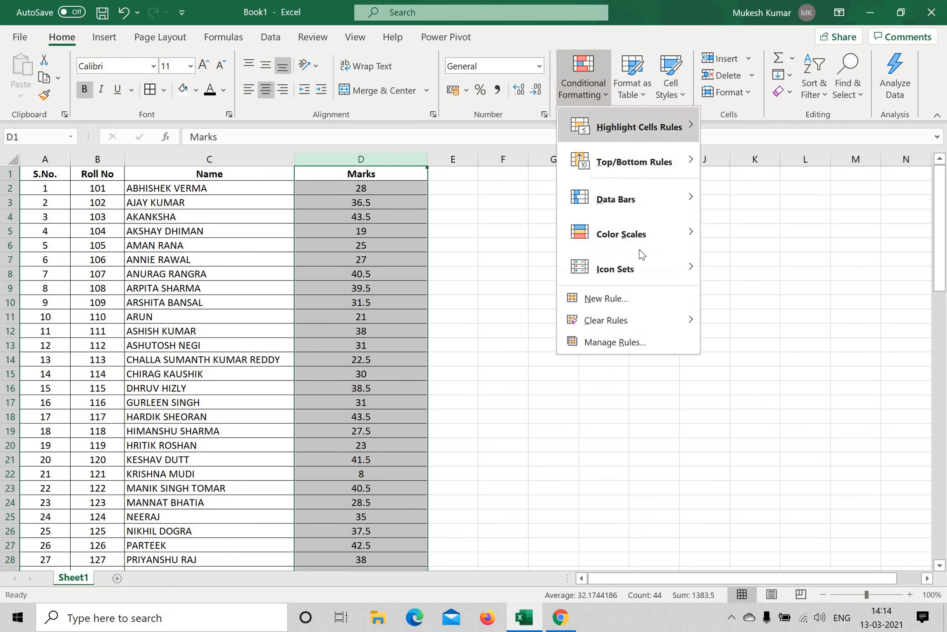
pyautogui.moveTo(660, 165)
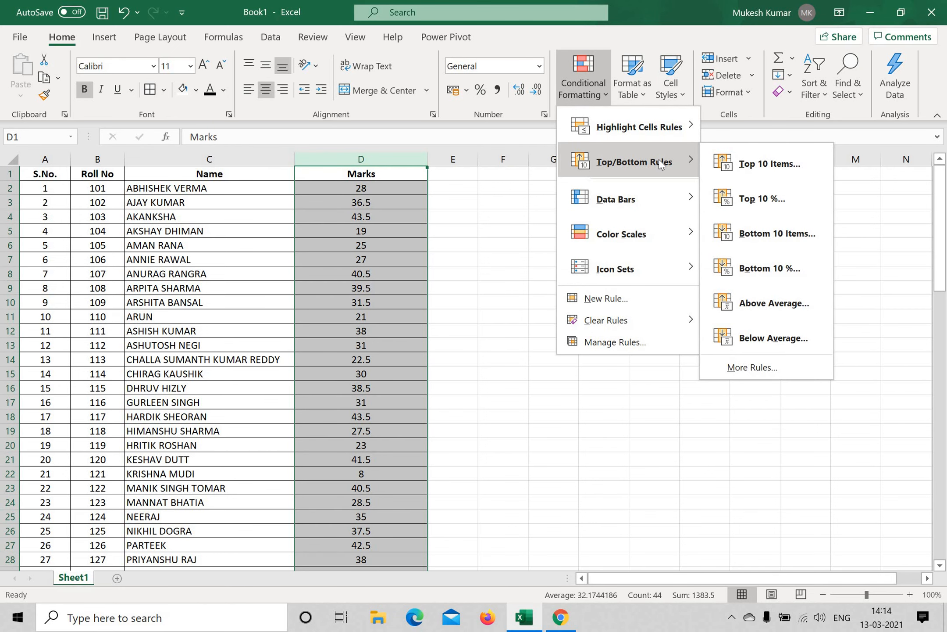
pyautogui.click(773, 305)
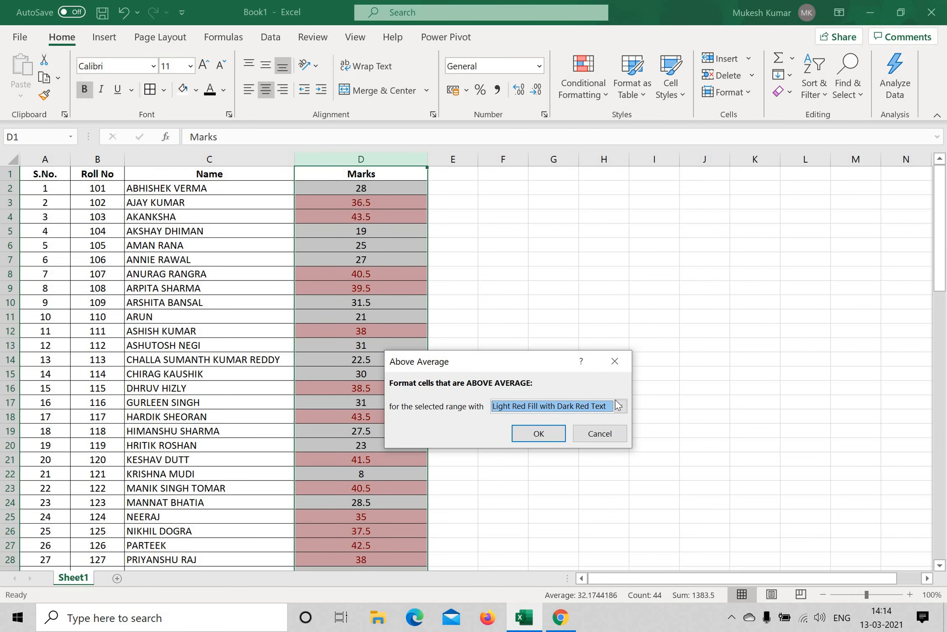
pyautogui.click(620, 405)
pyautogui.click(543, 440)
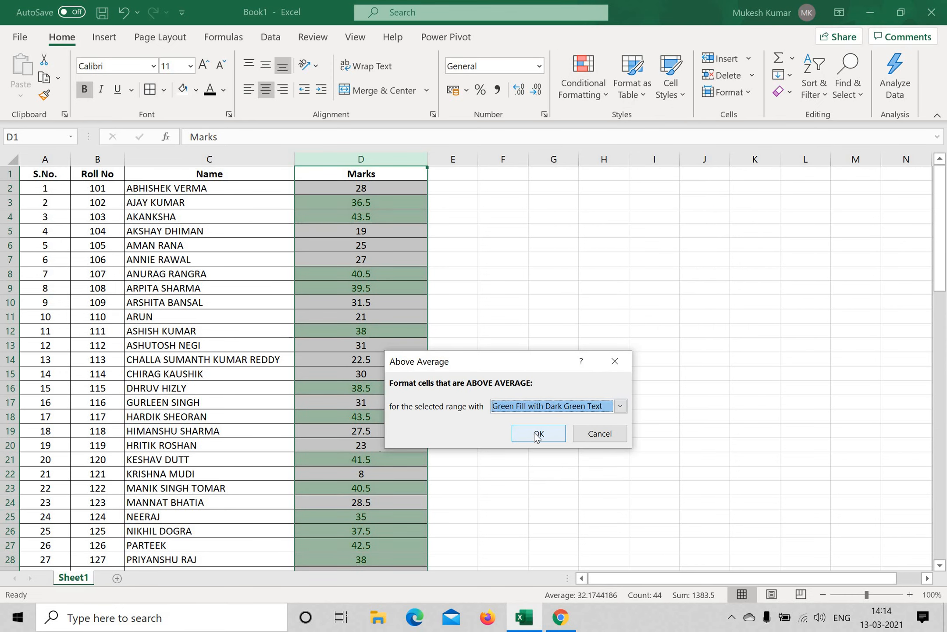
pyautogui.press('Return')
# Step: Review the above-average highlights down the Marks column and check the average of the marks in D2:D44
pyautogui.scroll(-13, 389, 247)
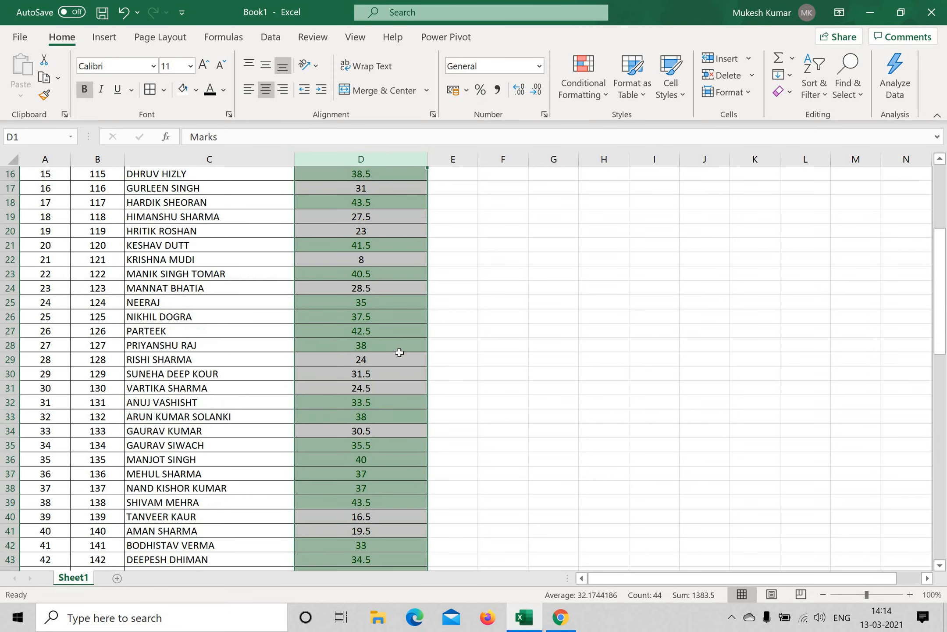
pyautogui.scroll(5, 348, 260)
pyautogui.scroll(8, 360, 225)
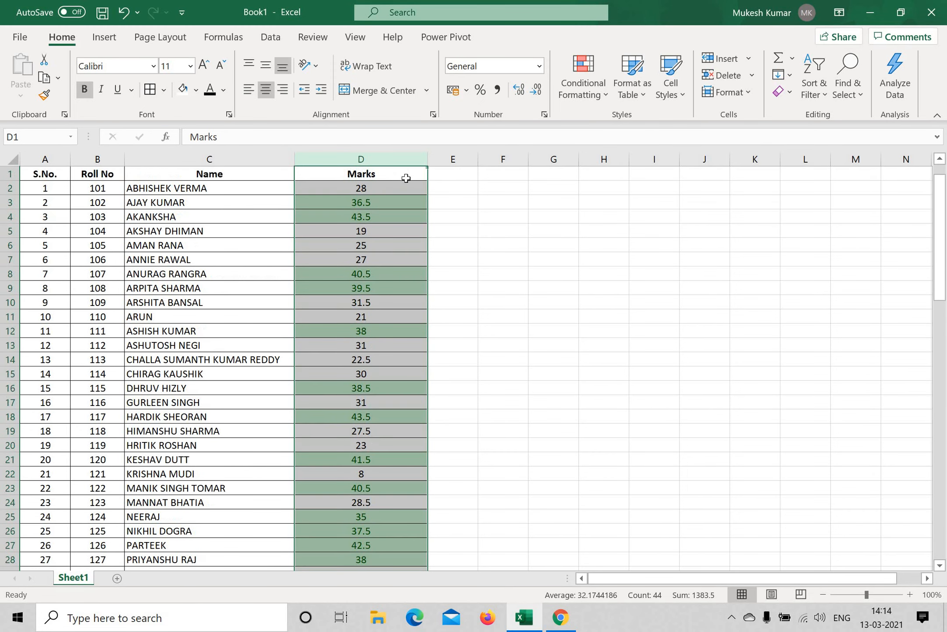
pyautogui.click(554, 230)
pyautogui.moveTo(361, 187); pyautogui.dragTo(373, 542)
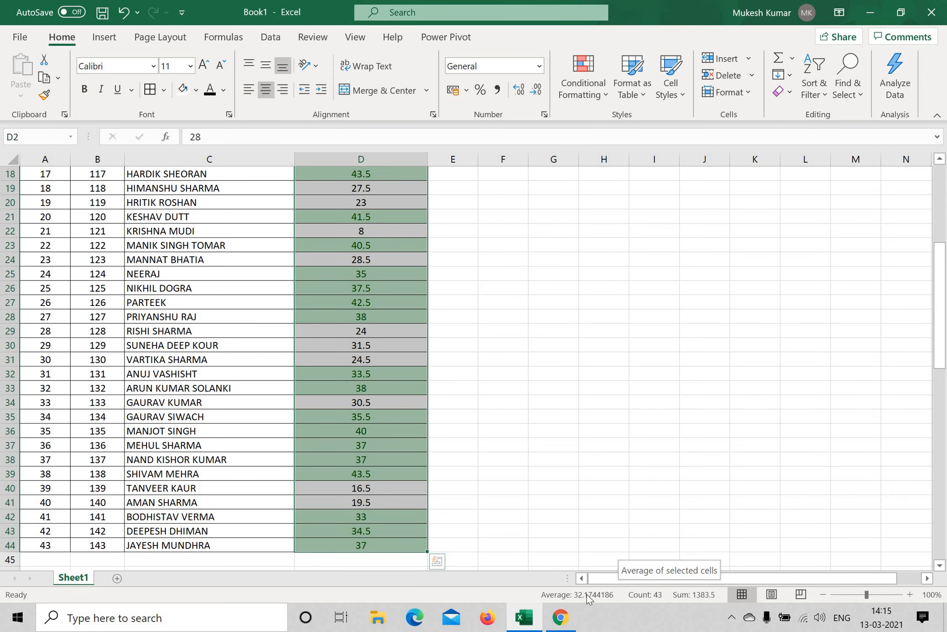
pyautogui.click(503, 360)
# Step: Return to the start of the list and select the highlighted marks D3:D4
pyautogui.scroll(5, 390, 219)
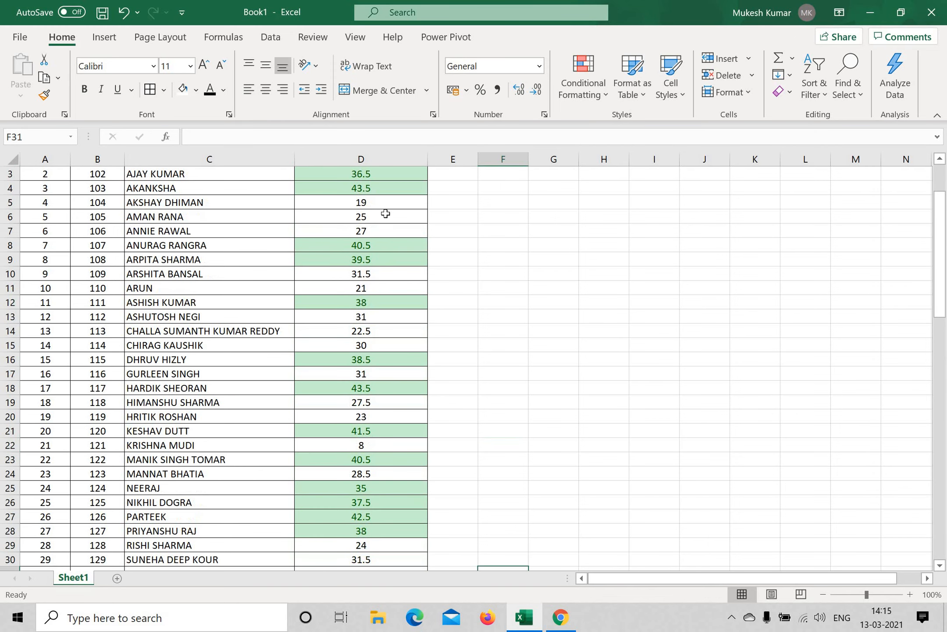
pyautogui.scroll(1, 392, 215)
pyautogui.moveTo(389, 202); pyautogui.dragTo(390, 217)
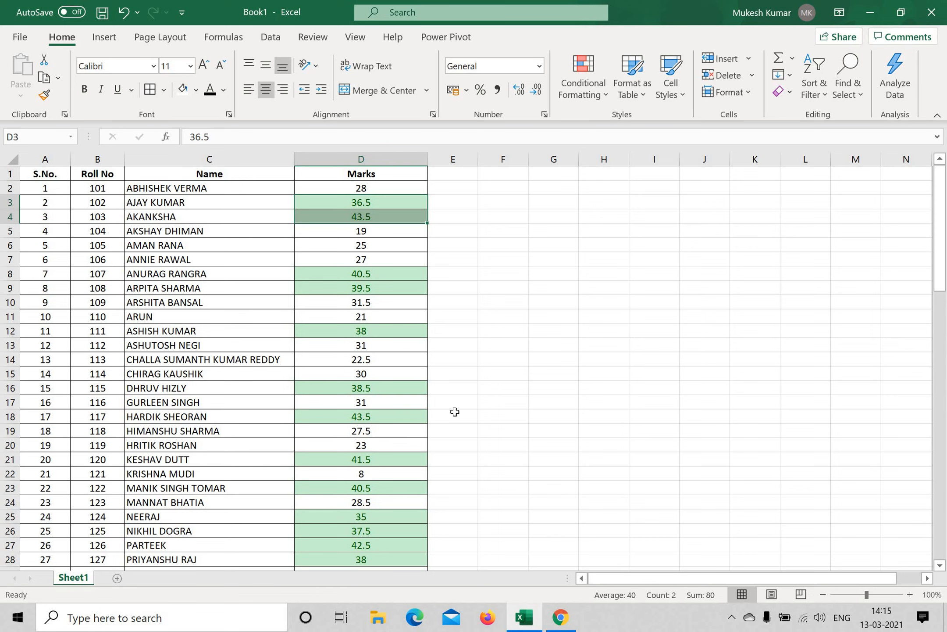
# Step: Check the Marks column's average and examine which students' names in column C belong to the green above-average marks
pyautogui.click(503, 473)
pyautogui.click(373, 160)
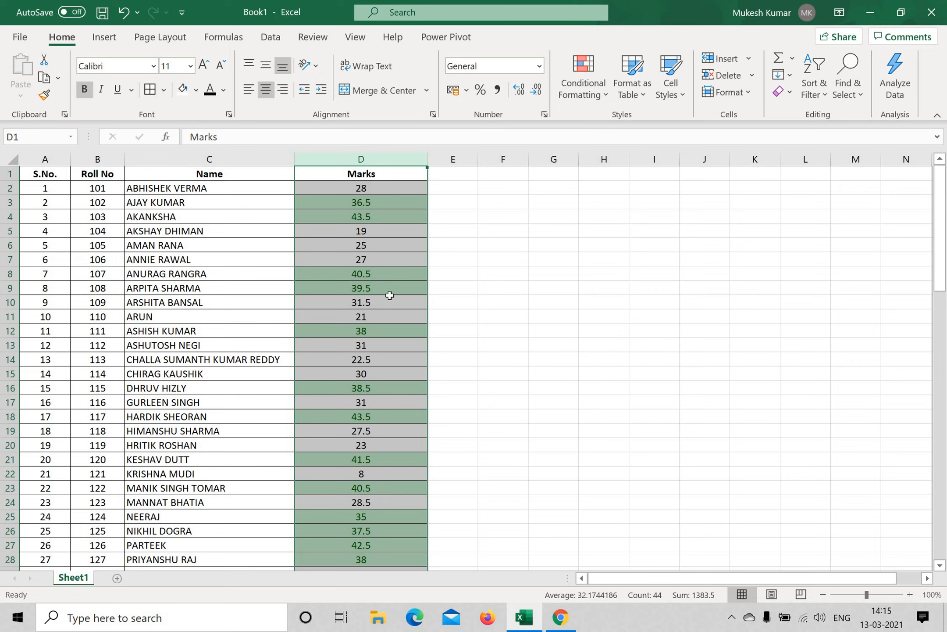
pyautogui.click(509, 298)
pyautogui.click(243, 203)
pyautogui.click(228, 218)
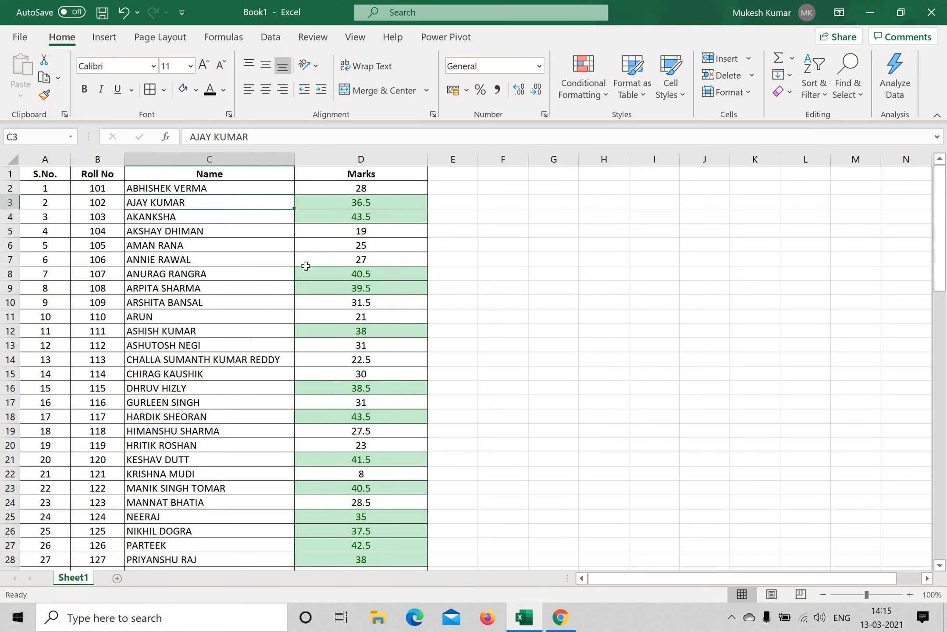
pyautogui.click(310, 273)
pyautogui.click(275, 273)
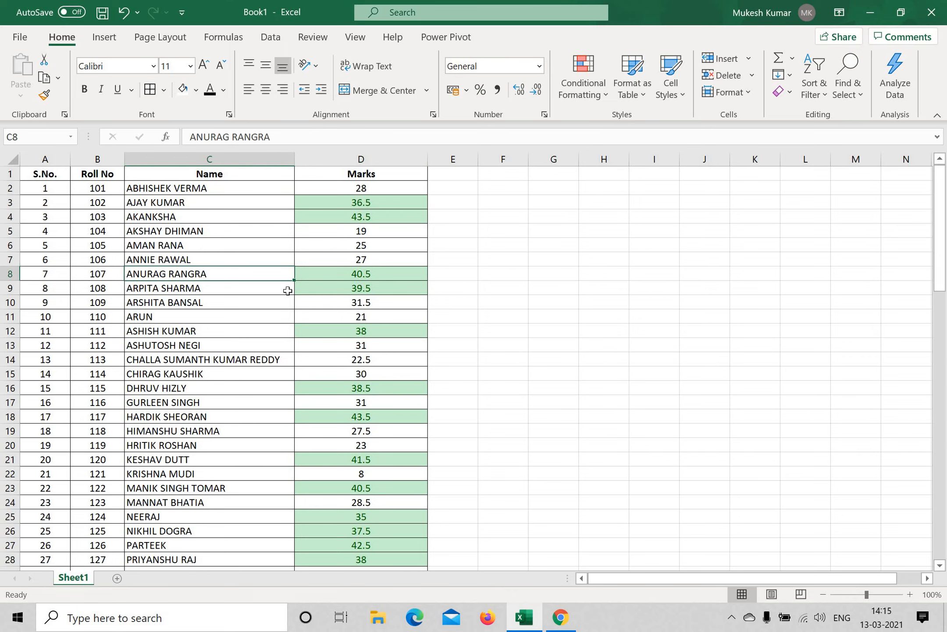
pyautogui.click(287, 289)
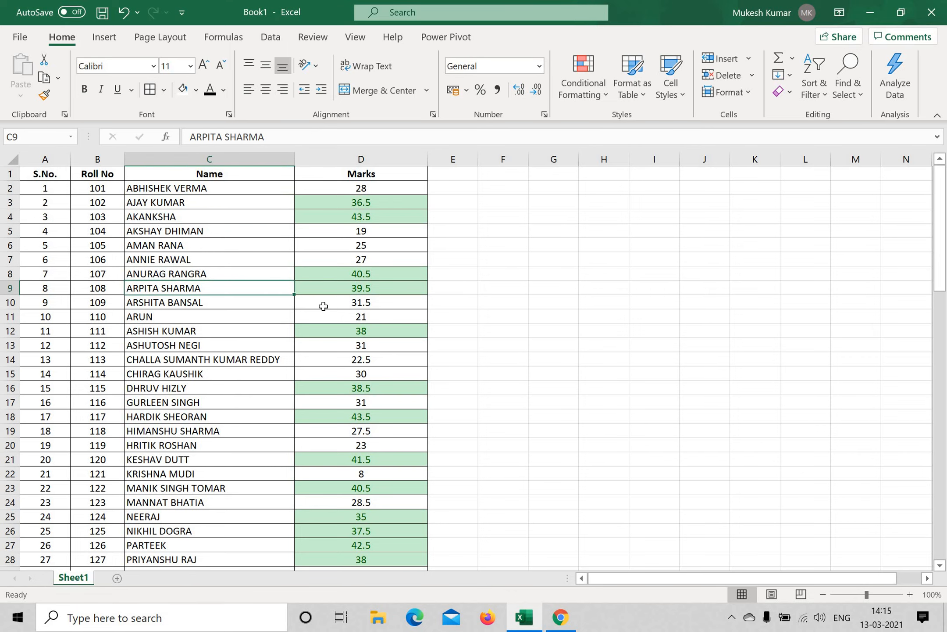
pyautogui.click(290, 332)
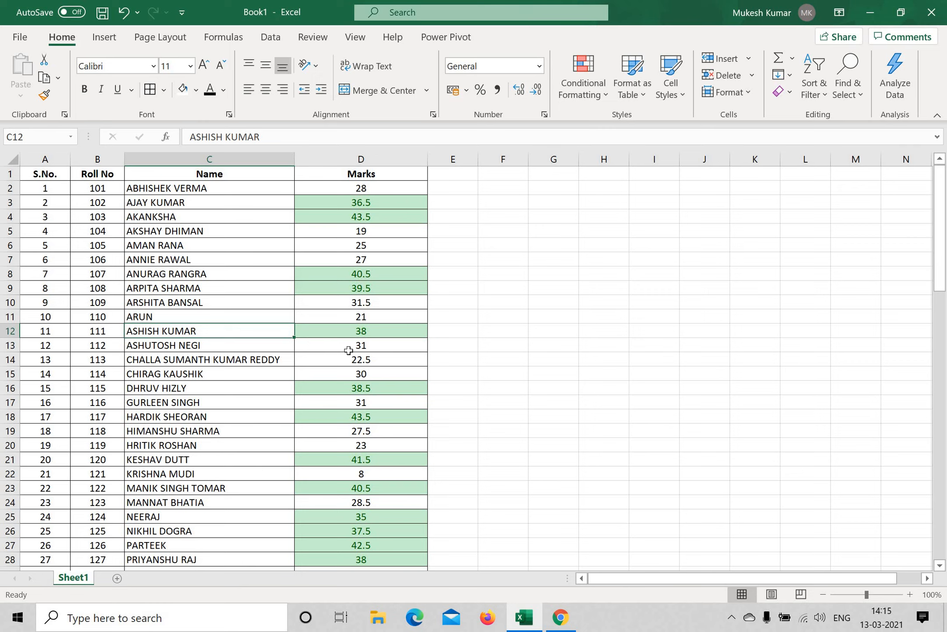
# Step: Select the whole Marks column and clear the Above Average rule from the selected cells
pyautogui.click(605, 97)
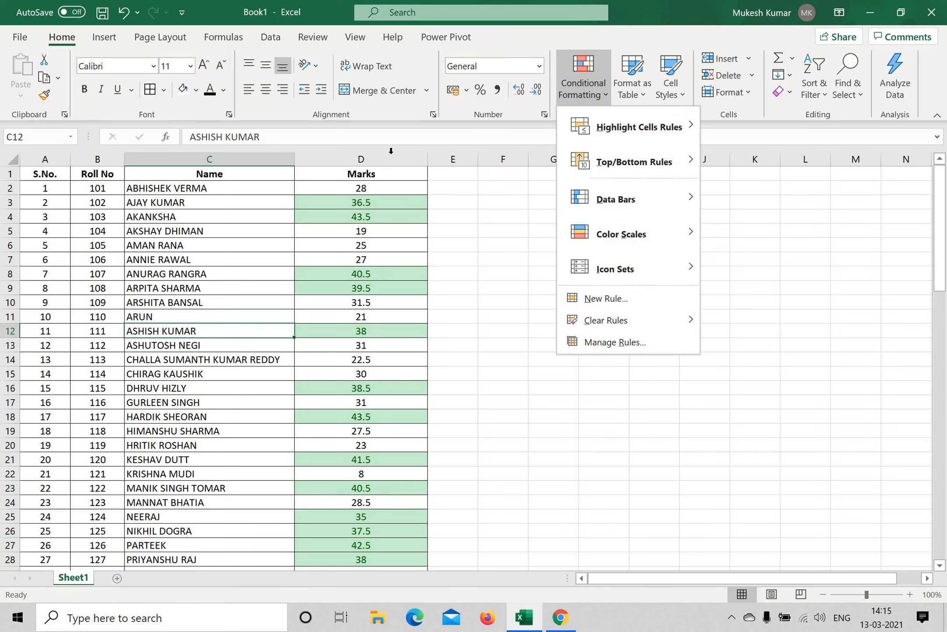
pyautogui.click(408, 150)
pyautogui.click(395, 159)
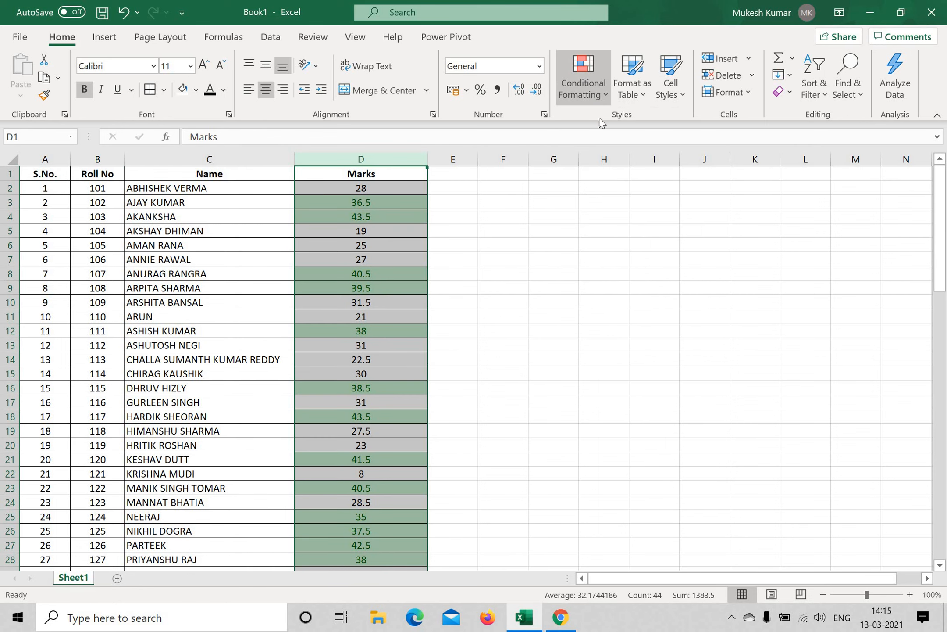
pyautogui.click(583, 83)
pyautogui.moveTo(623, 321)
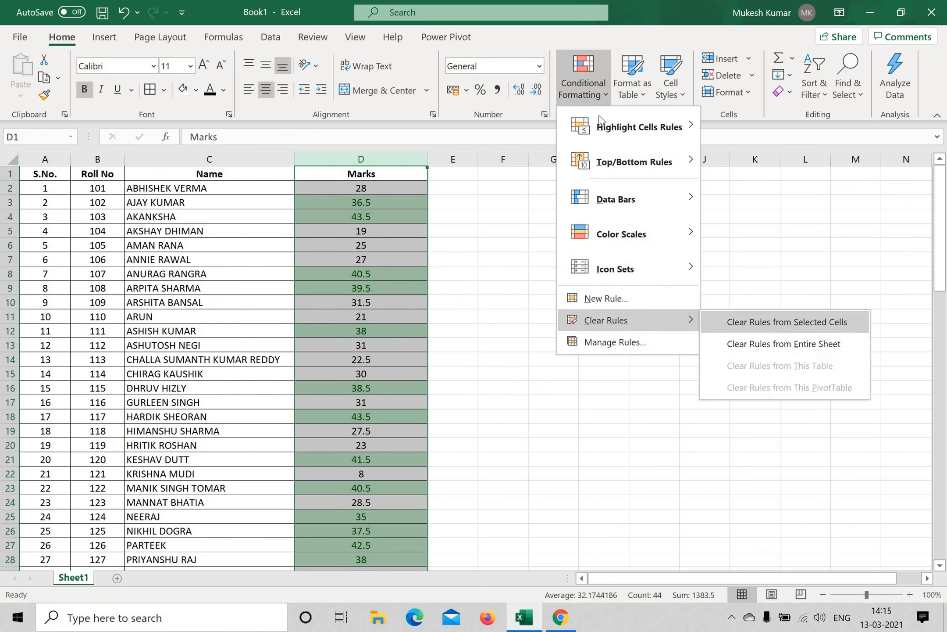
pyautogui.click(751, 321)
# Step: Apply a Below Average rule to the Marks column with a light red fill and dark red text
pyautogui.click(583, 83)
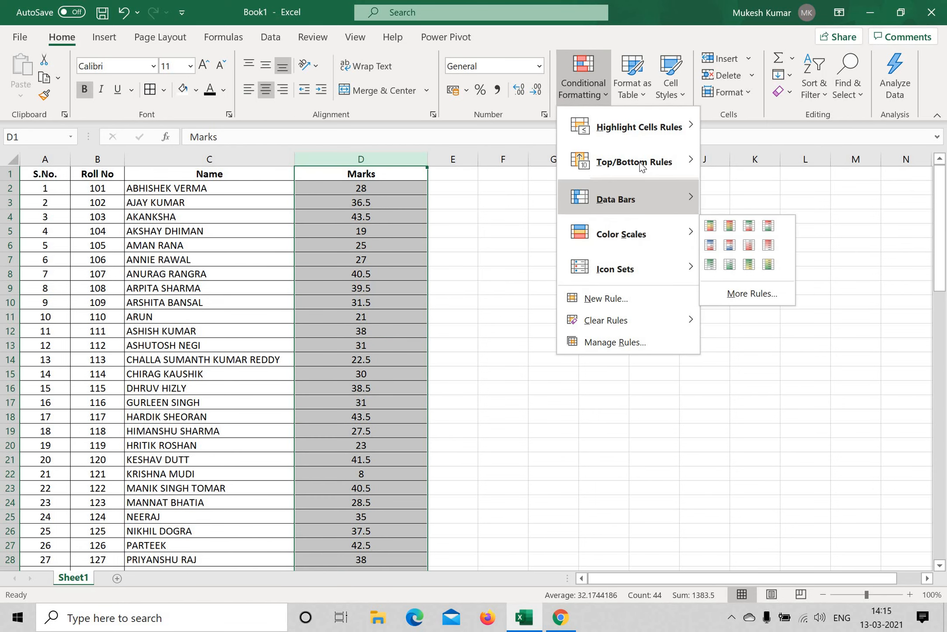
pyautogui.moveTo(636, 161)
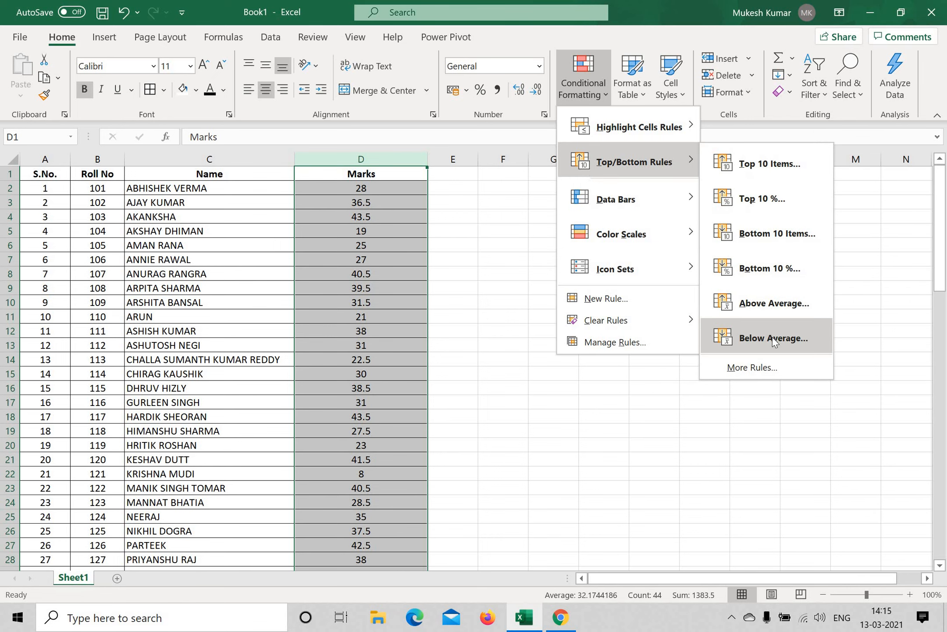
pyautogui.click(773, 337)
pyautogui.click(540, 433)
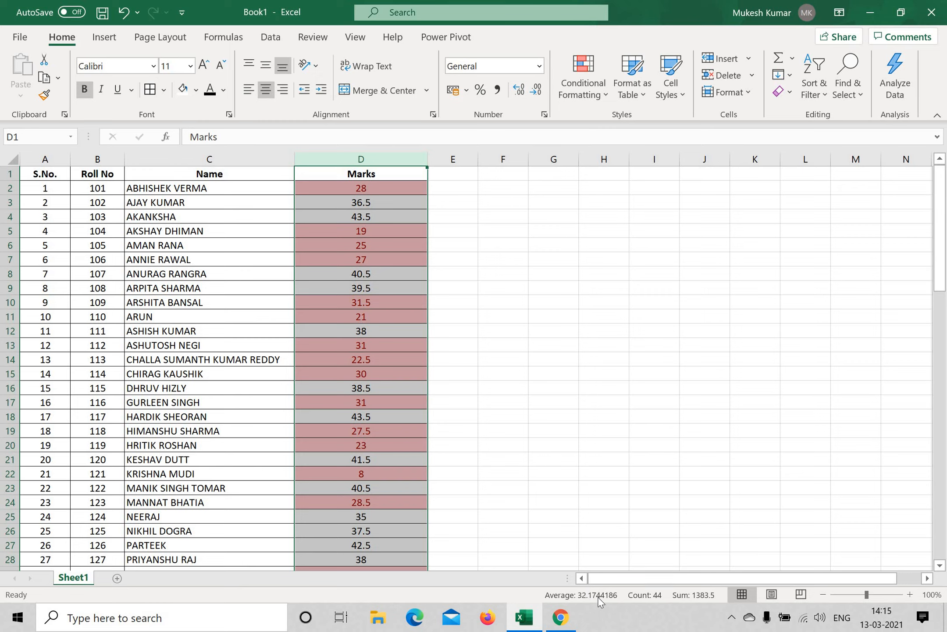
# Step: Review the below-average highlights down the Marks column to the end of the list and back to D5
pyautogui.click(372, 189)
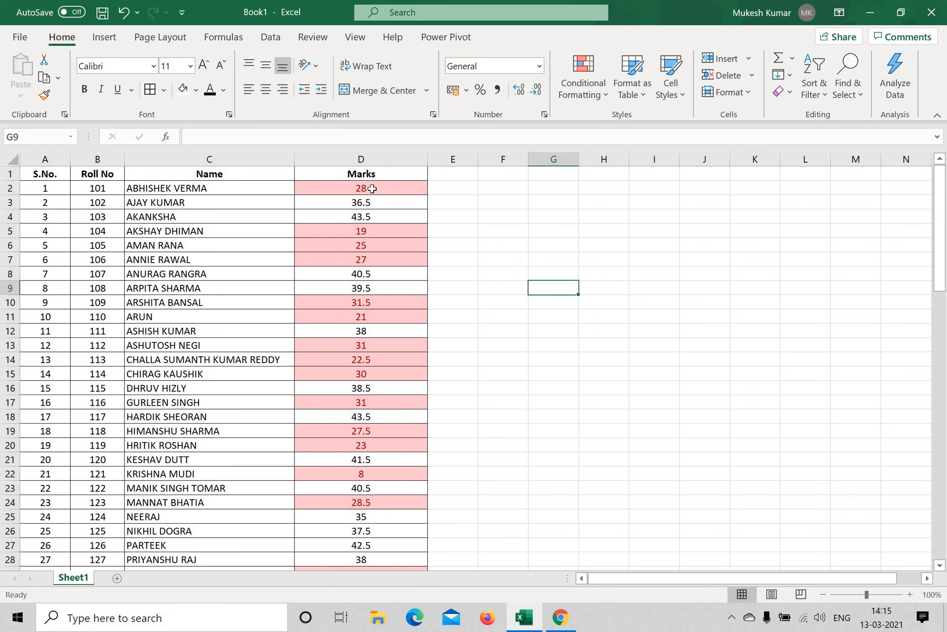
pyautogui.click(377, 233)
pyautogui.click(380, 245)
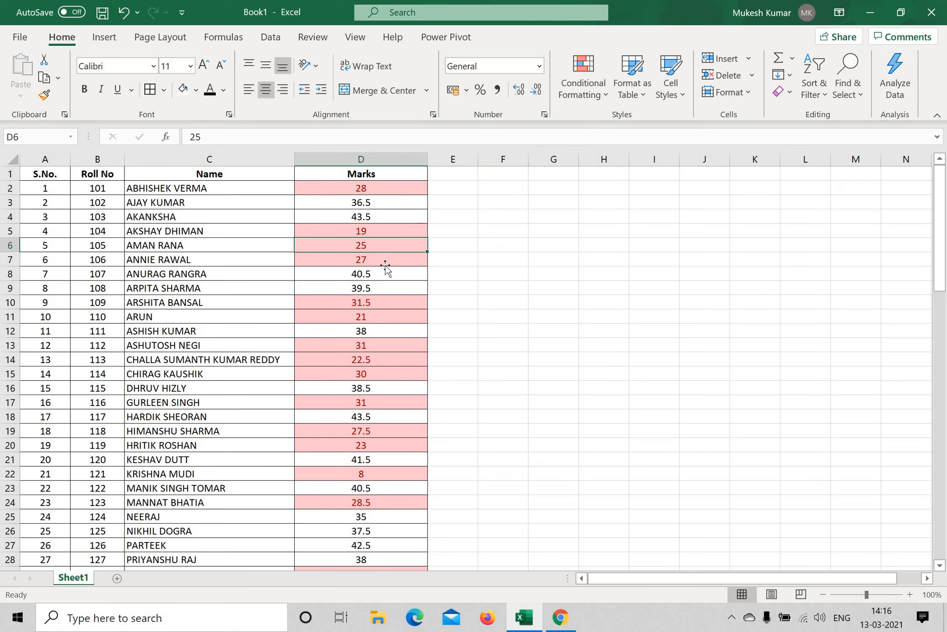
pyautogui.click(385, 269)
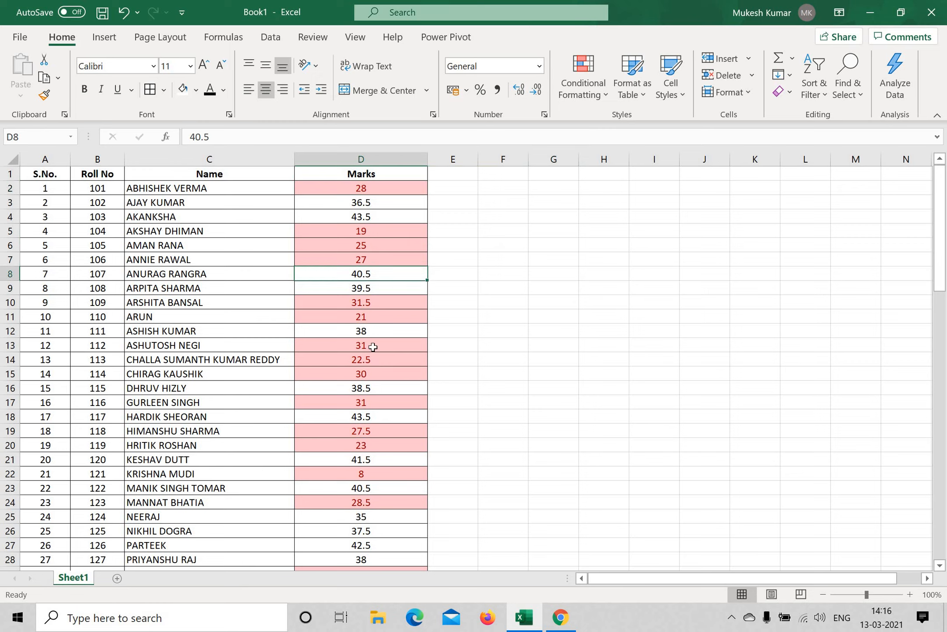
pyautogui.click(377, 304)
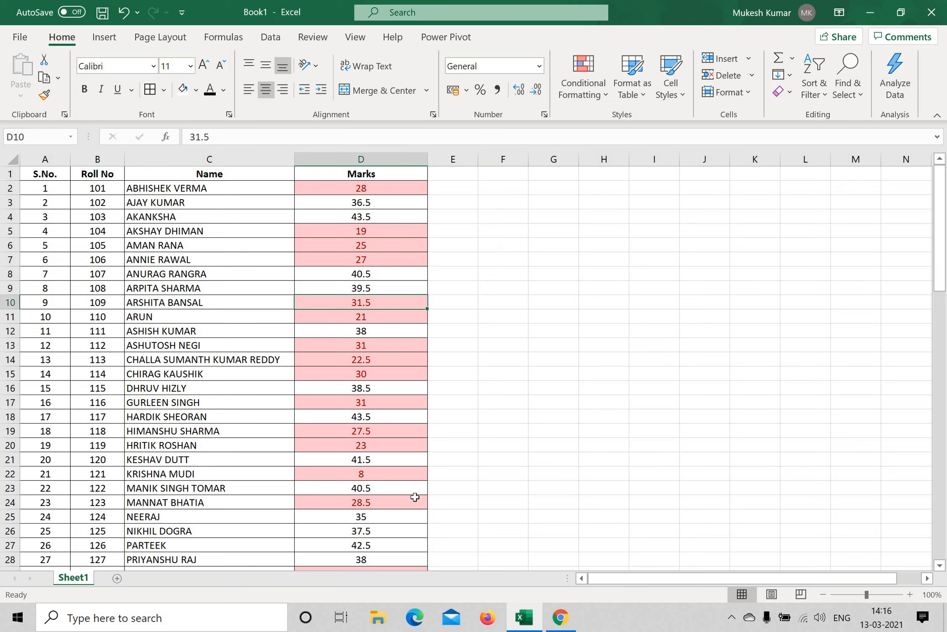
pyautogui.scroll(-9, 389, 469)
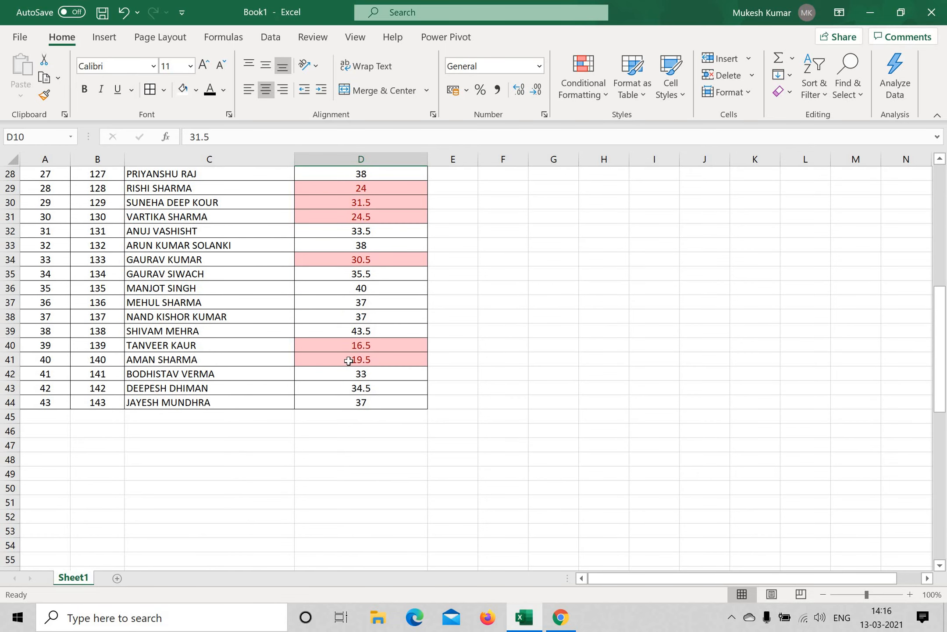
pyautogui.scroll(9, 355, 274)
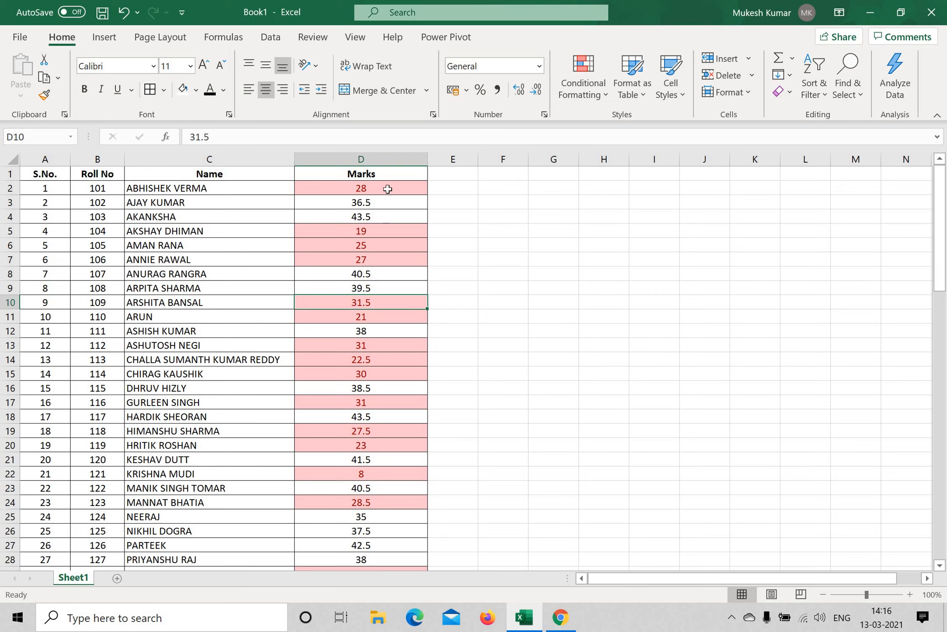
pyautogui.click(373, 228)
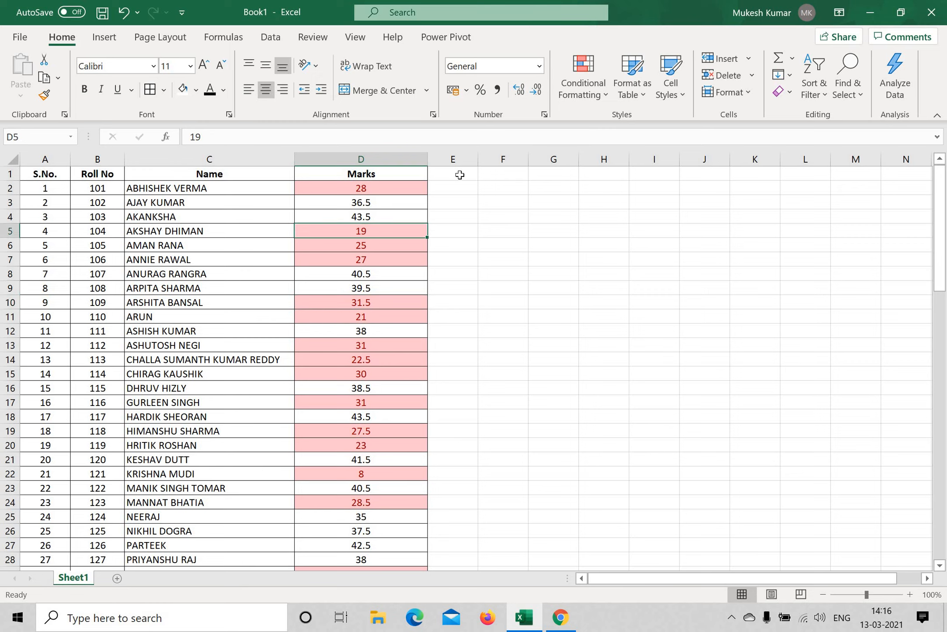
# Step: Clear the Below Average rule from the entire Marks column
pyautogui.click(383, 151)
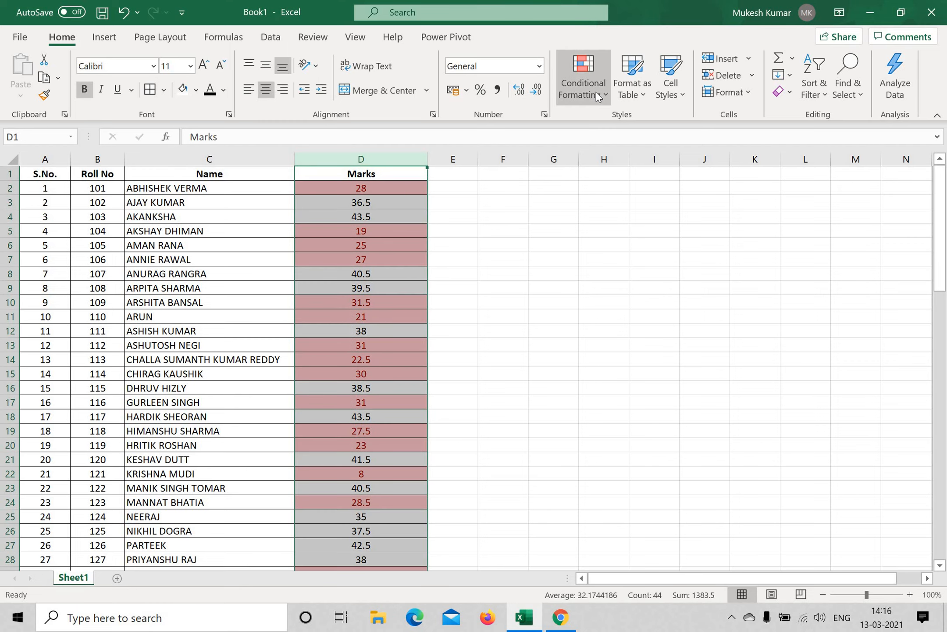
pyautogui.moveTo(664, 320)
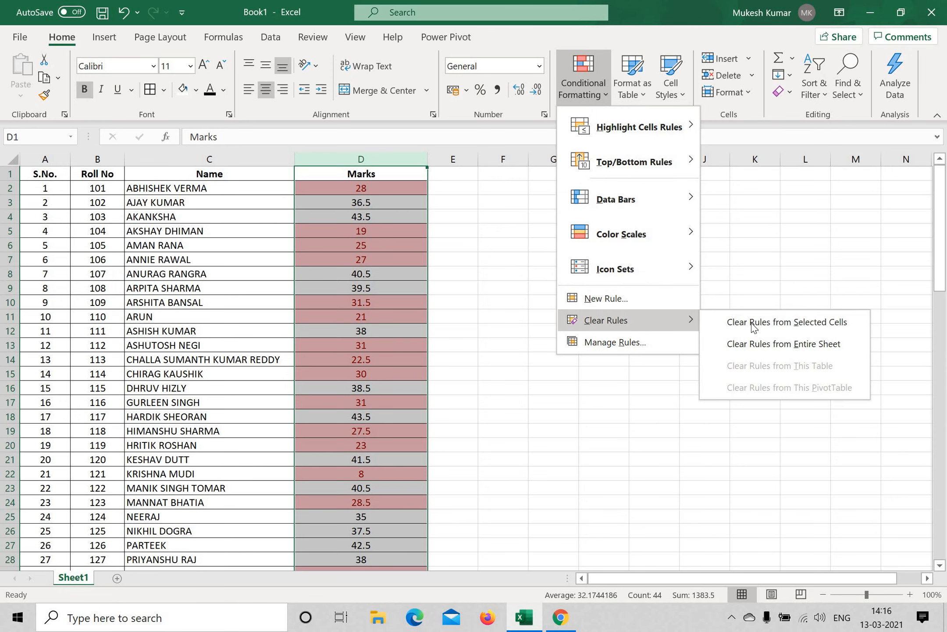
pyautogui.click(787, 321)
pyautogui.click(583, 76)
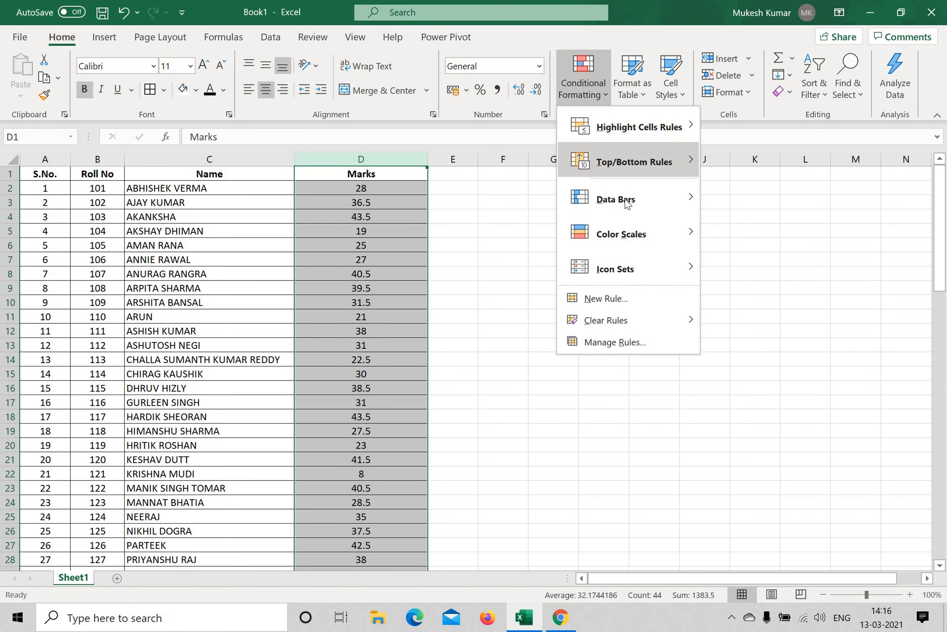
pyautogui.moveTo(658, 199)
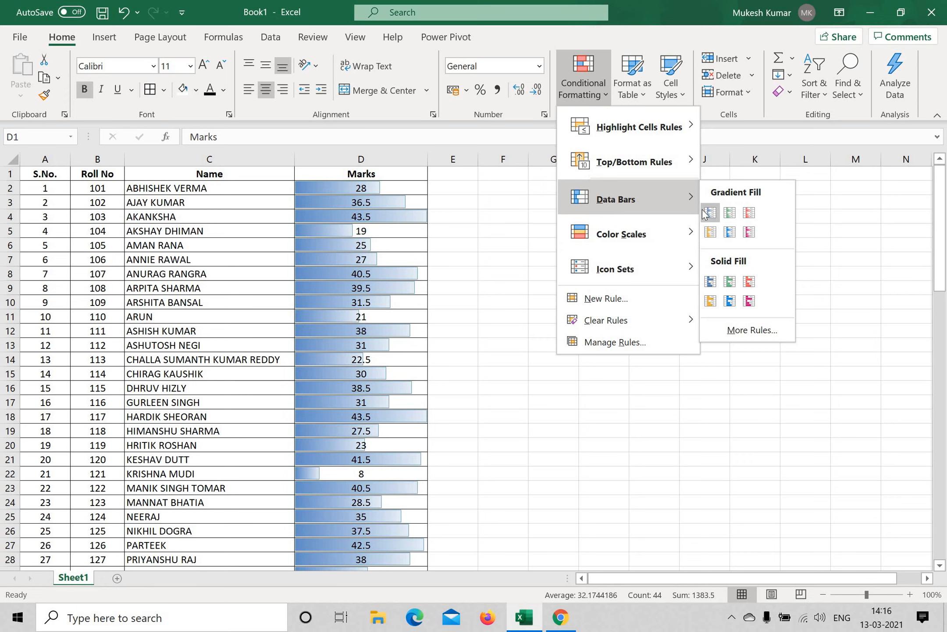
pyautogui.click(439, 170)
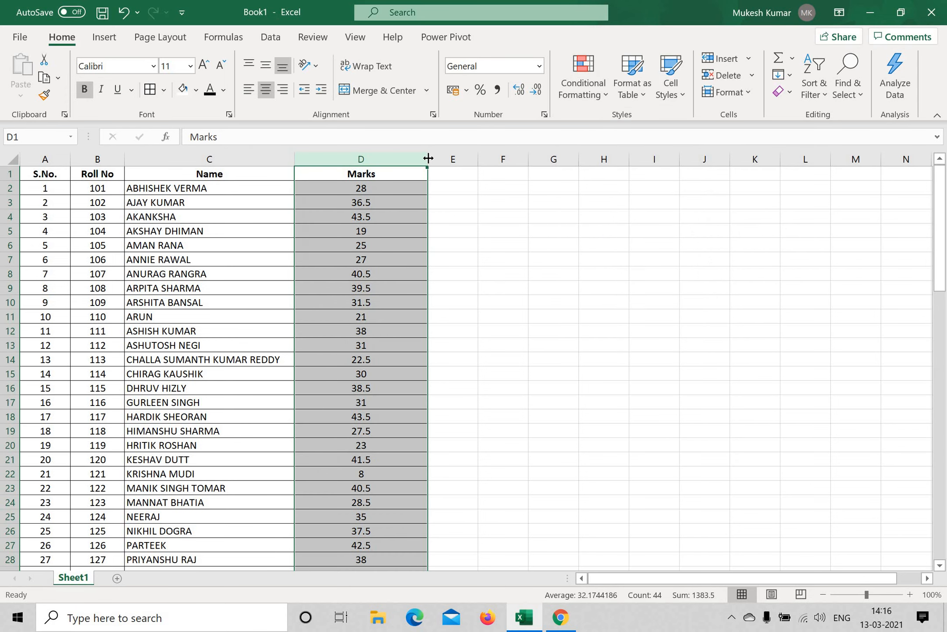
# Step: Widen the Marks column to about 1.6 times its width and keep the whole column selected
pyautogui.moveTo(448, 163); pyautogui.dragTo(510, 170)
pyautogui.click(486, 197)
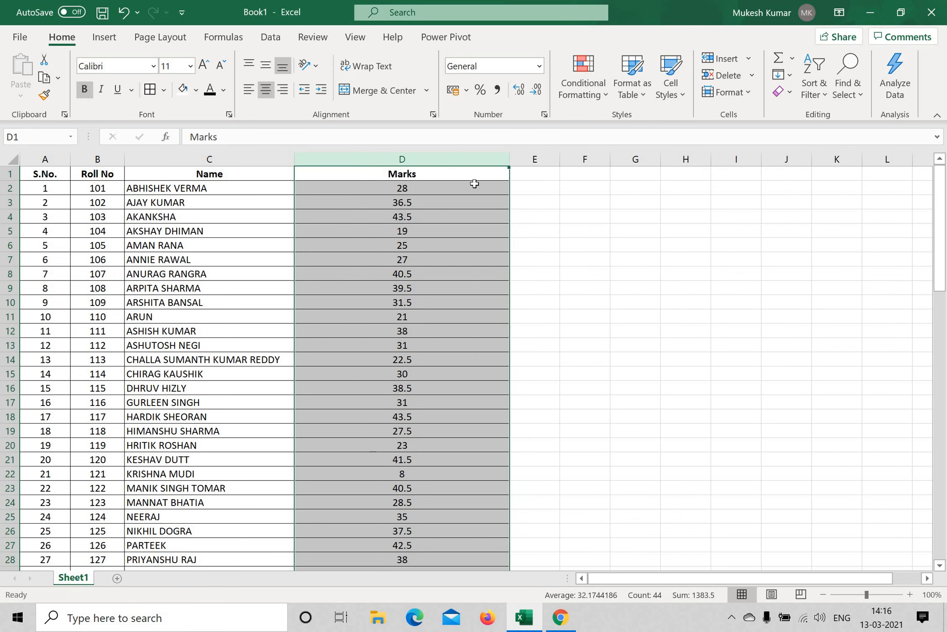
pyautogui.click(457, 155)
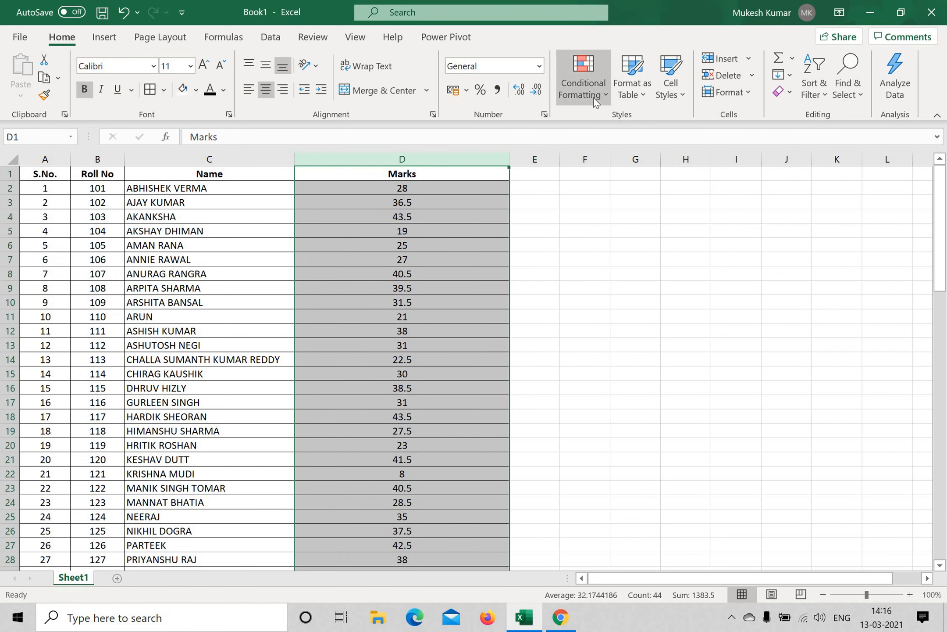
# Step: Preview the Data Bars, Color Scales and Icon Sets on the Marks column and browse the rule types without applying any
pyautogui.click(593, 98)
pyautogui.moveTo(644, 198)
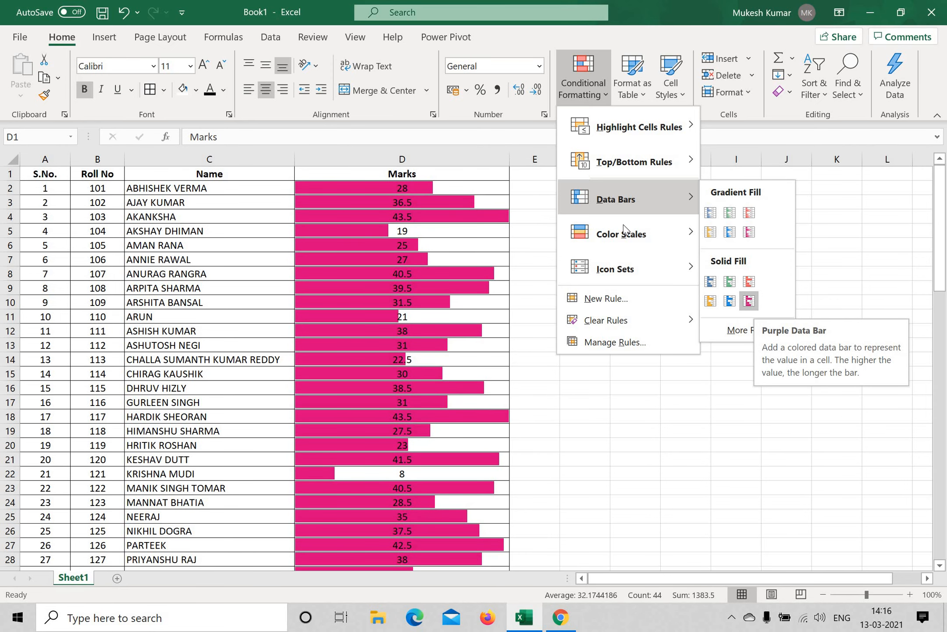
pyautogui.moveTo(698, 242)
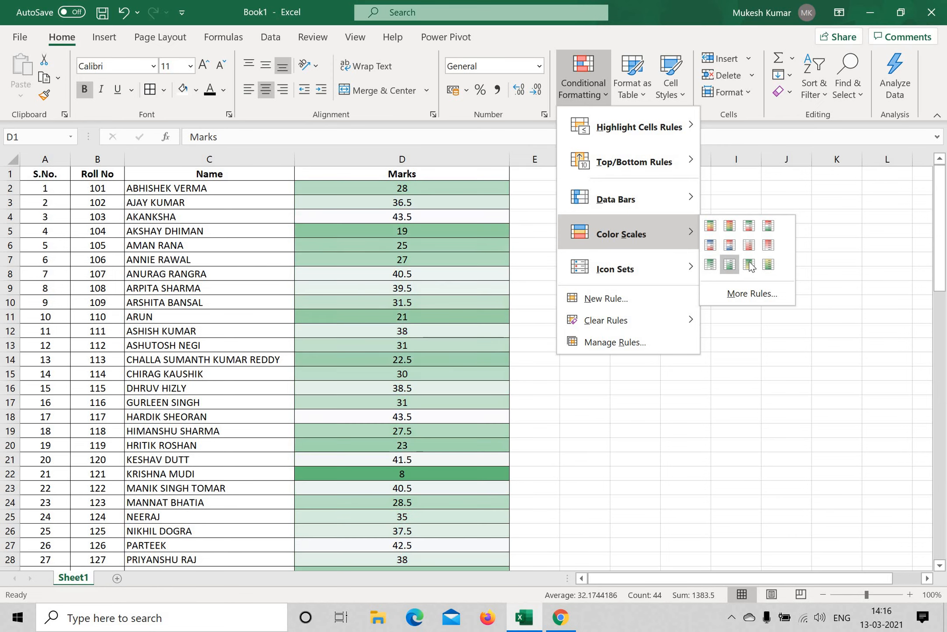
pyautogui.moveTo(646, 272)
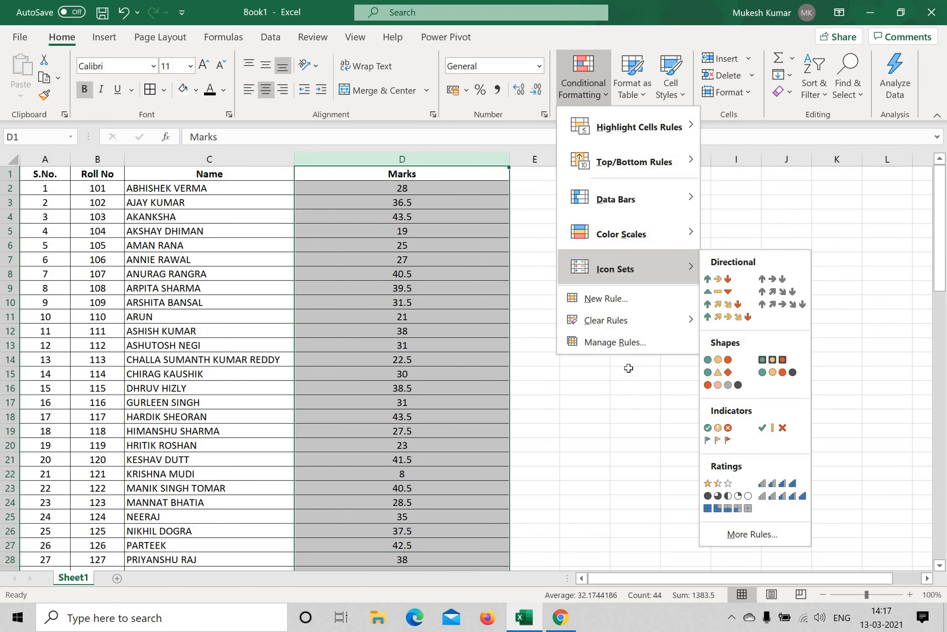
pyautogui.click(629, 368)
pyautogui.click(599, 101)
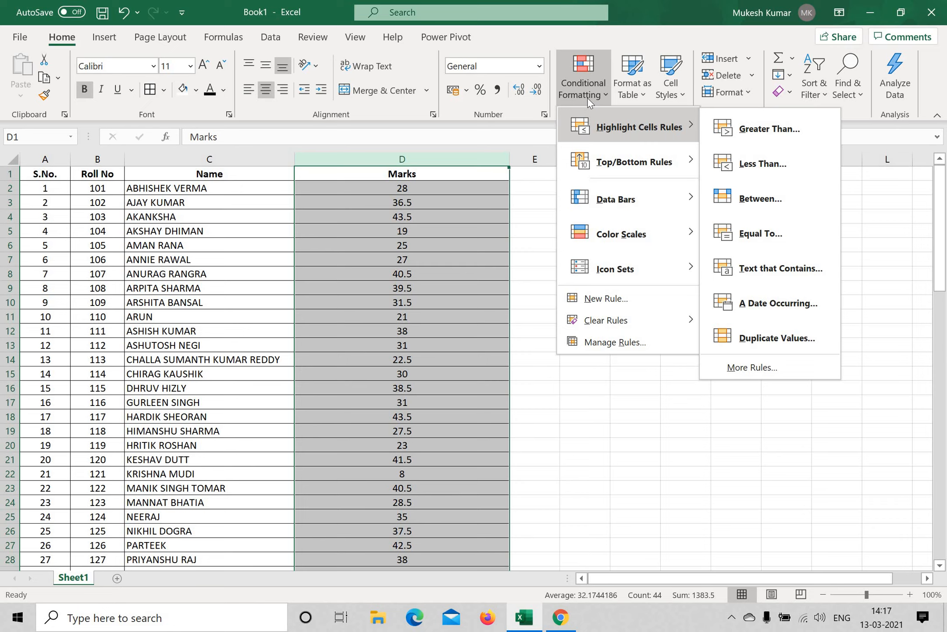
pyautogui.click(595, 397)
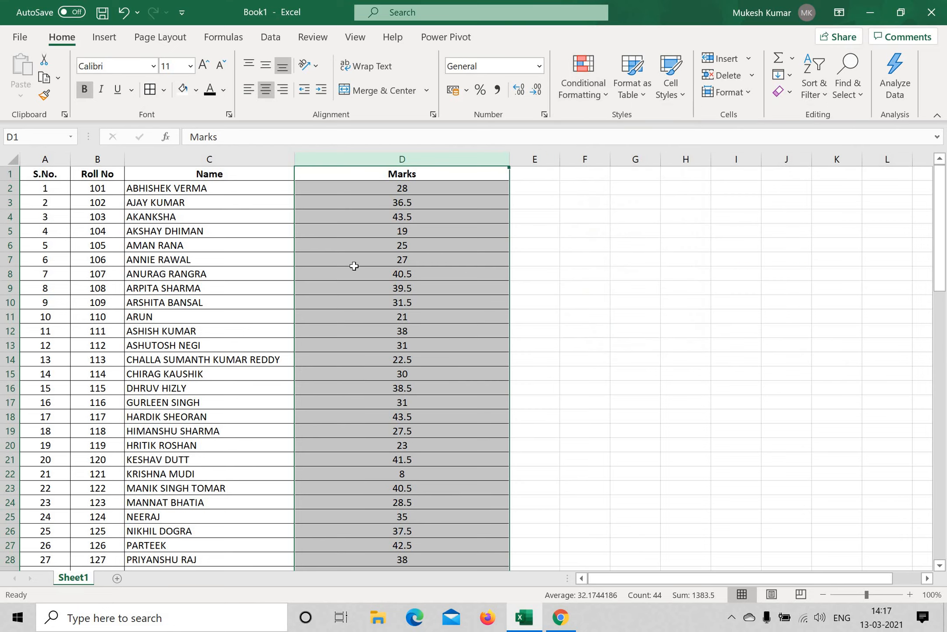
pyautogui.click(732, 618)
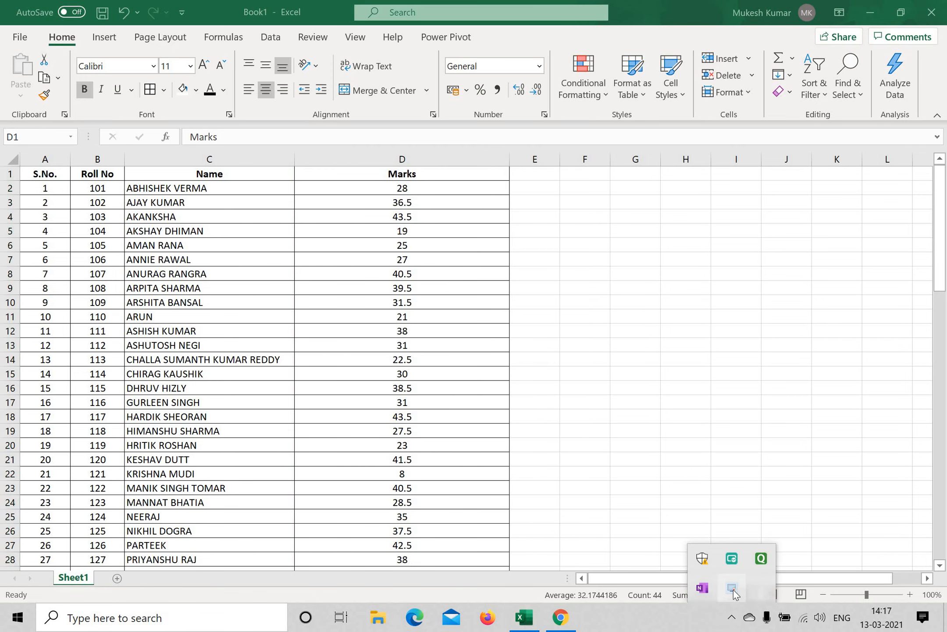